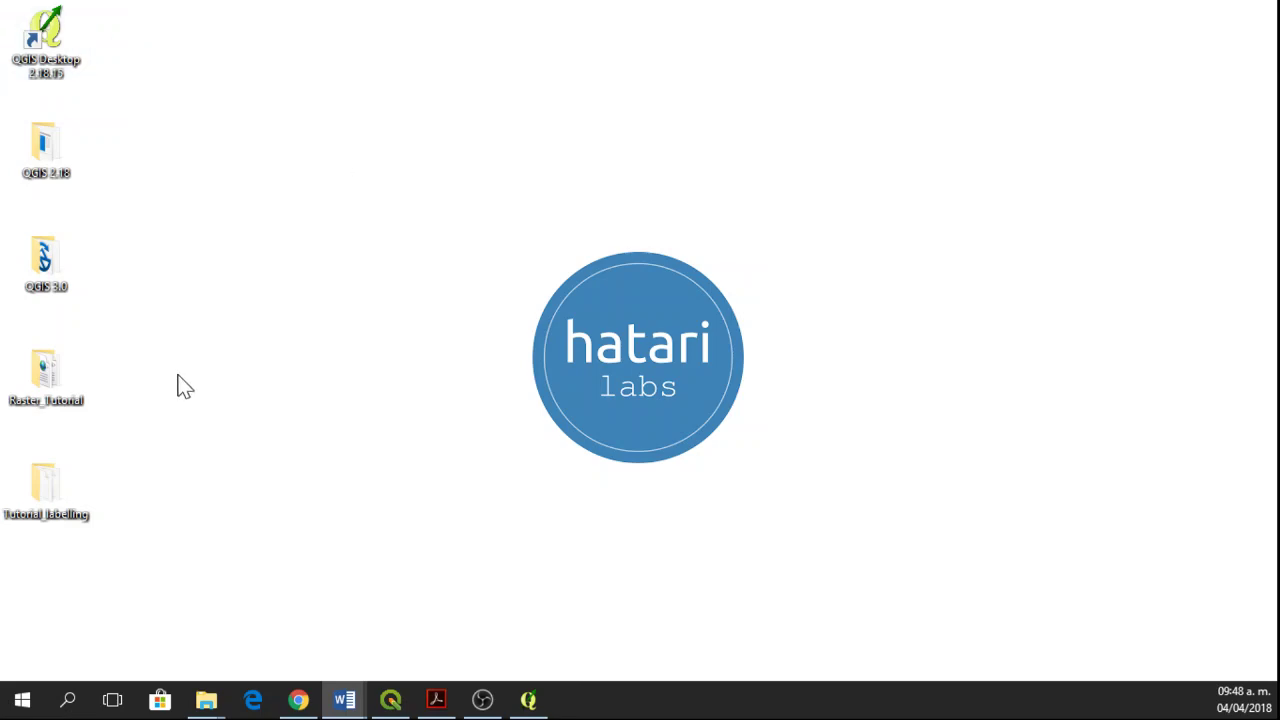
Launch QGIS Desktop 3.0.0 from its shortcuts folder and reopen the Processing Toolbox panel
double_click(55, 278)
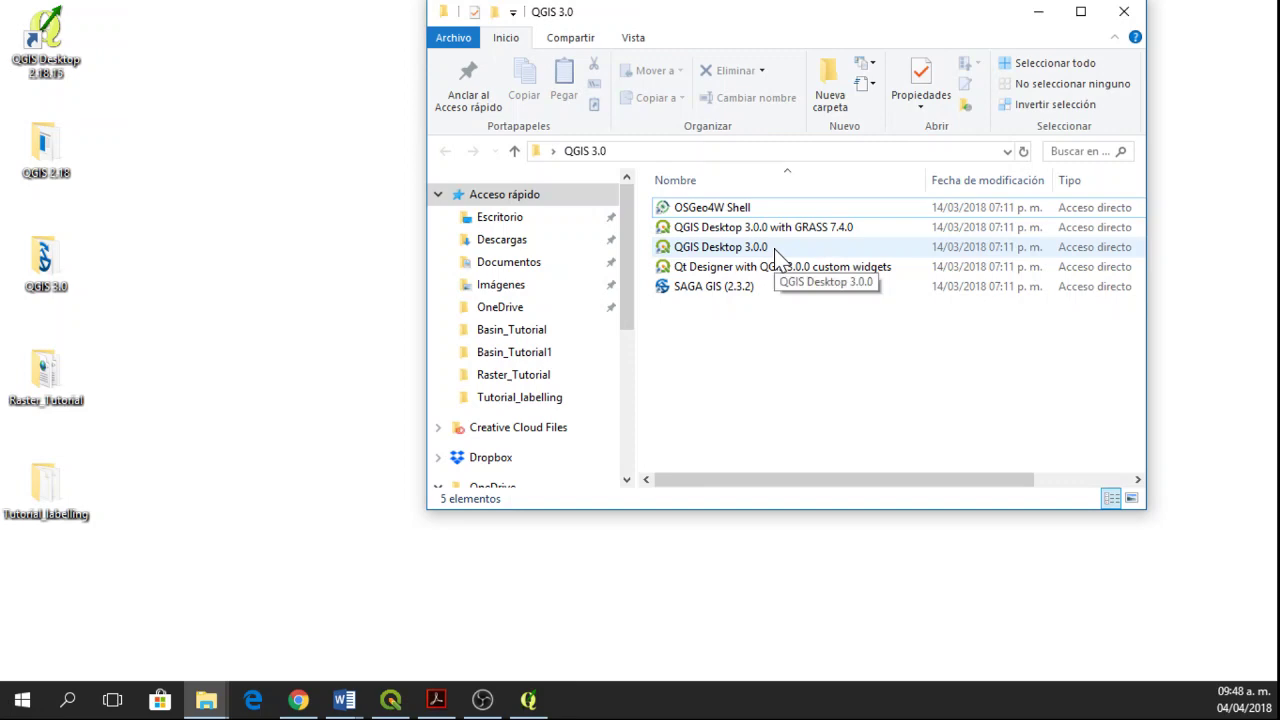
click(765, 252)
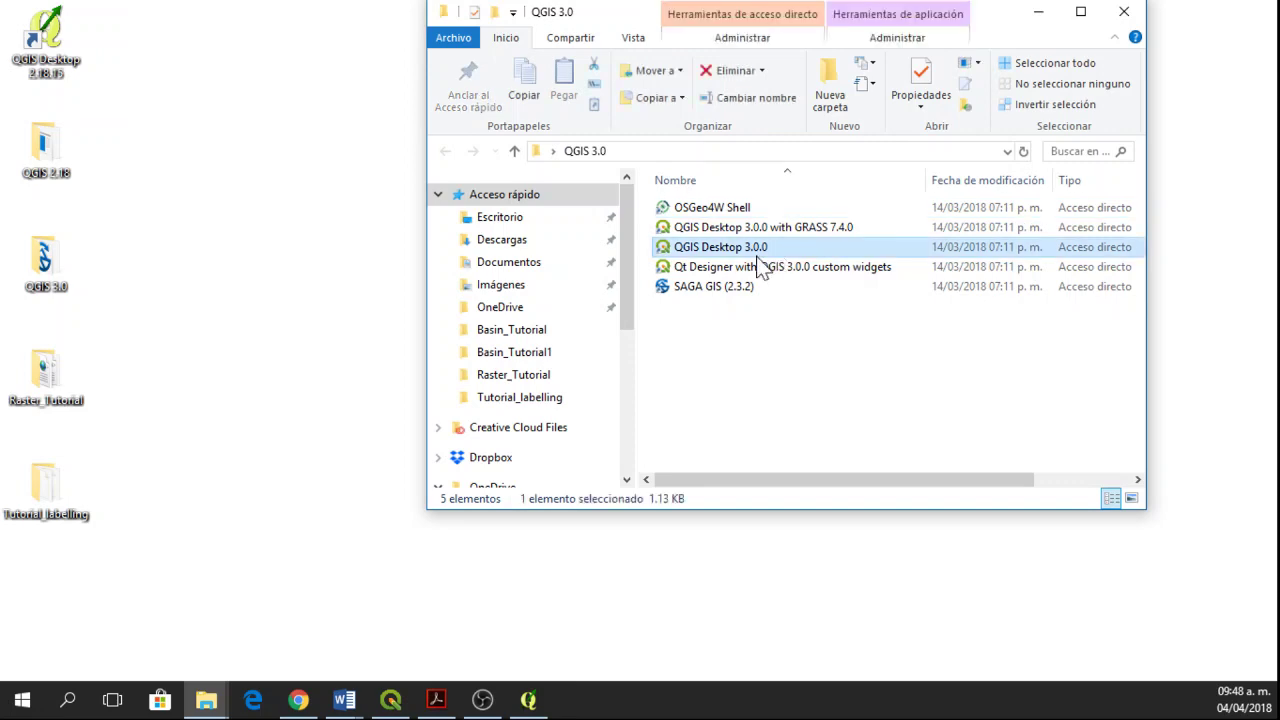
click(1112, 18)
mouse_move(392, 702)
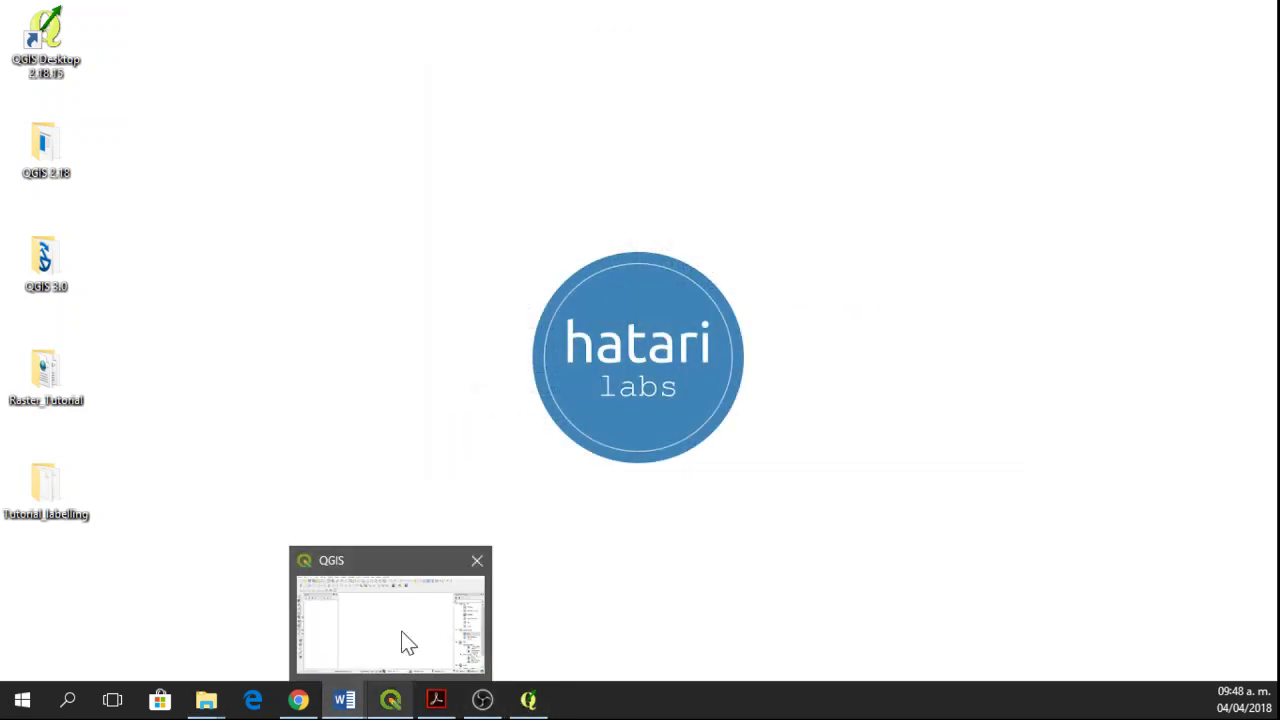
click(408, 643)
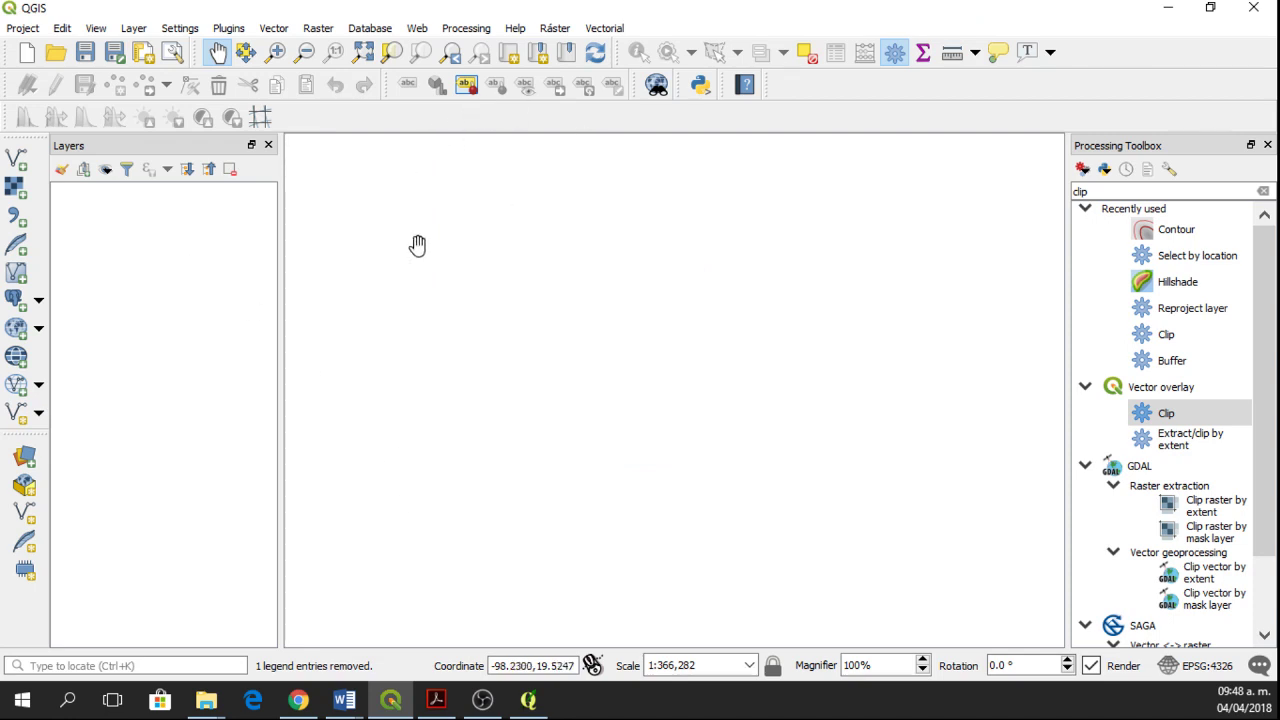
click(1267, 146)
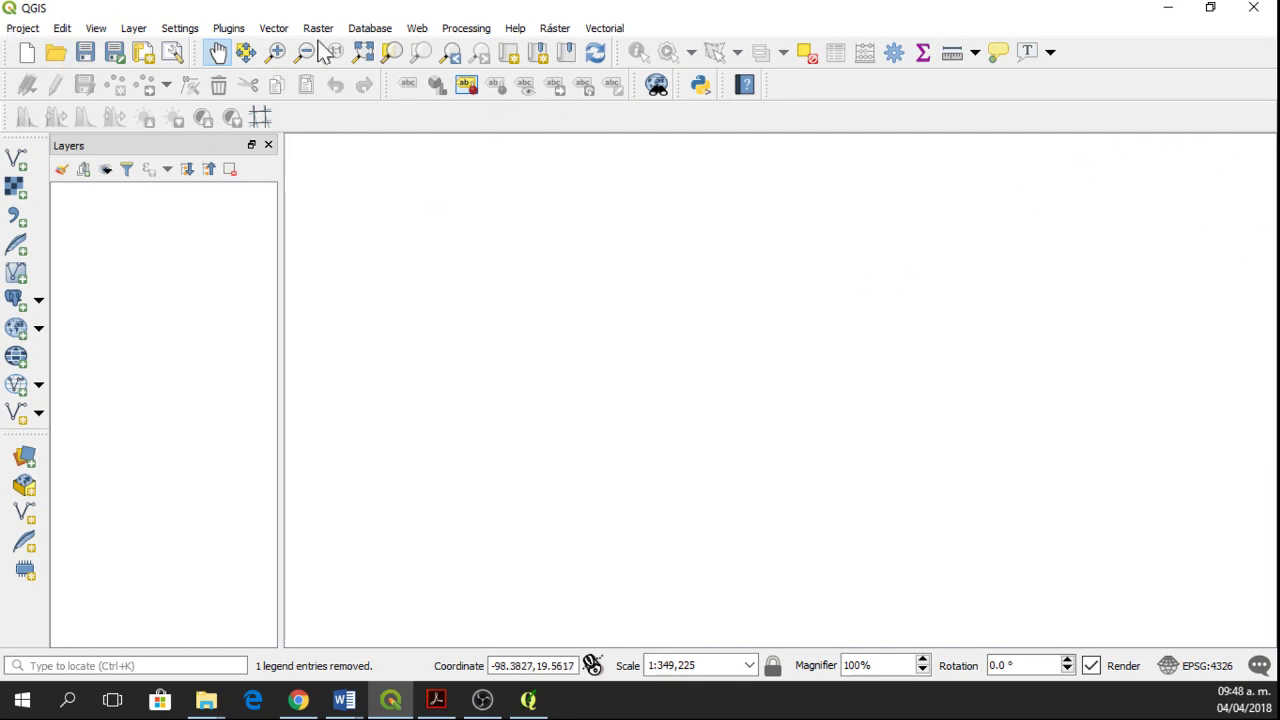
click(468, 28)
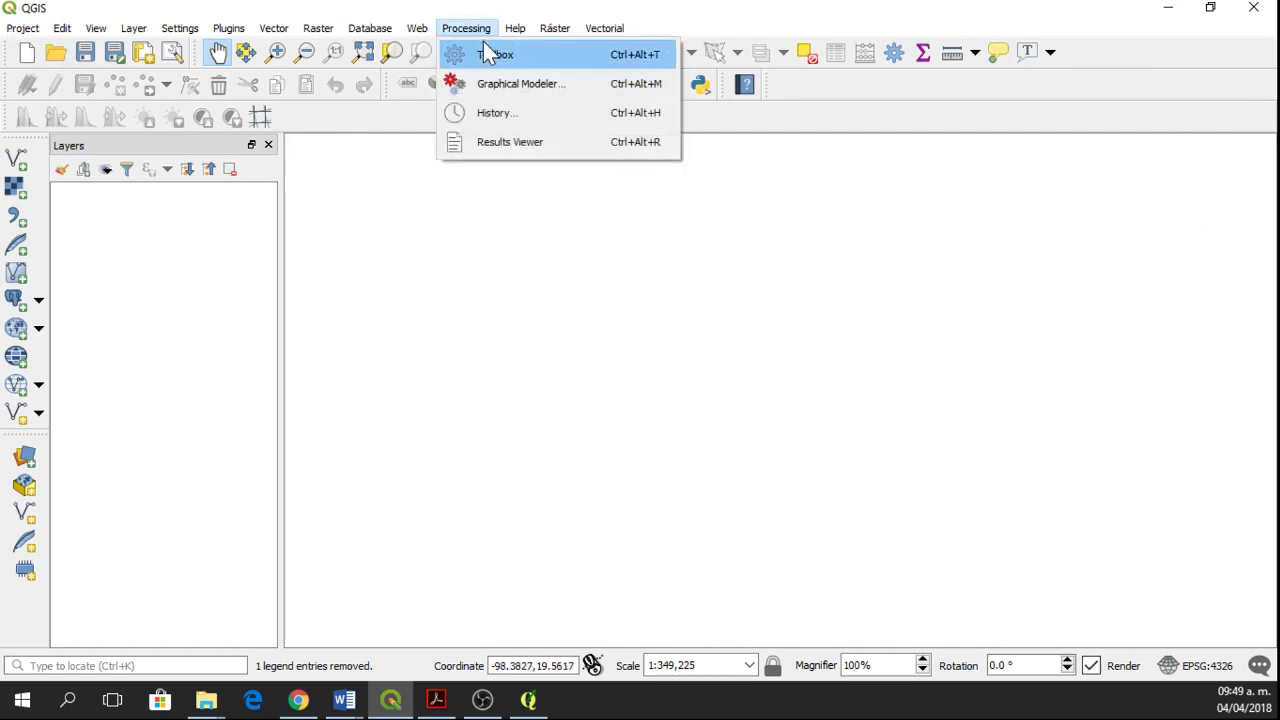
click(478, 61)
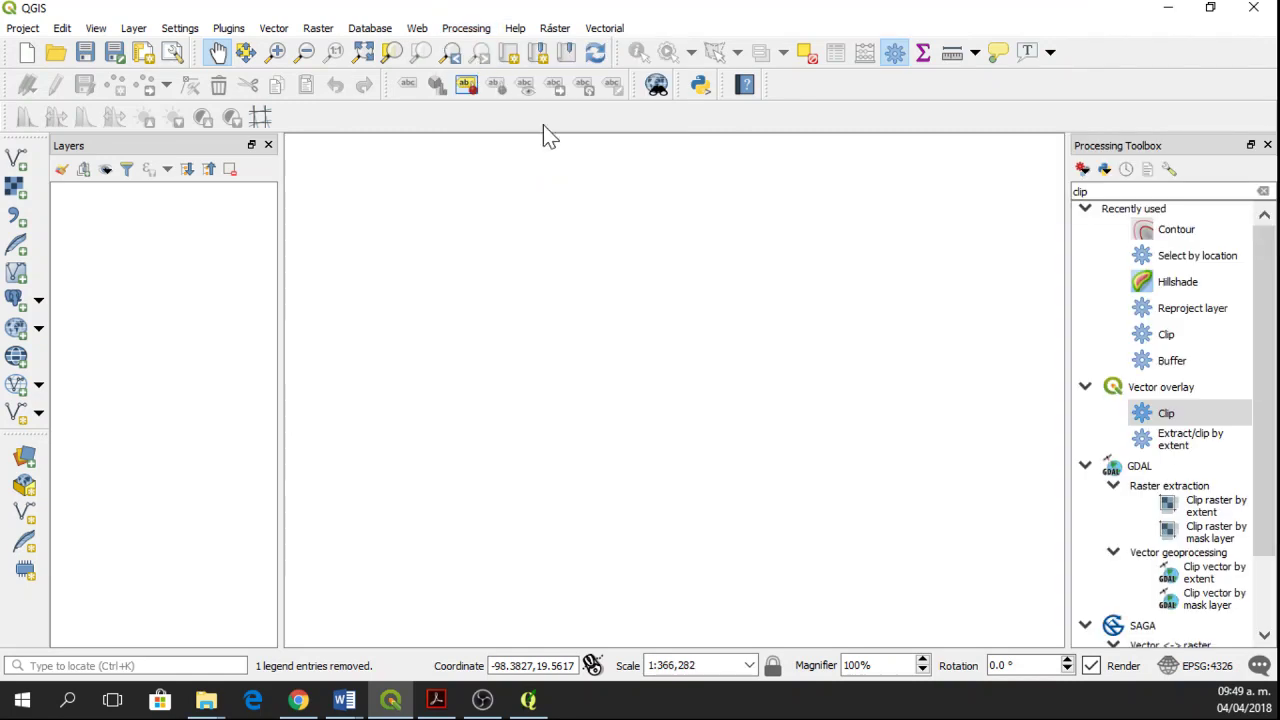
Add the ASTGTM2_basin_hillshade_utm raster to the map
click(18, 188)
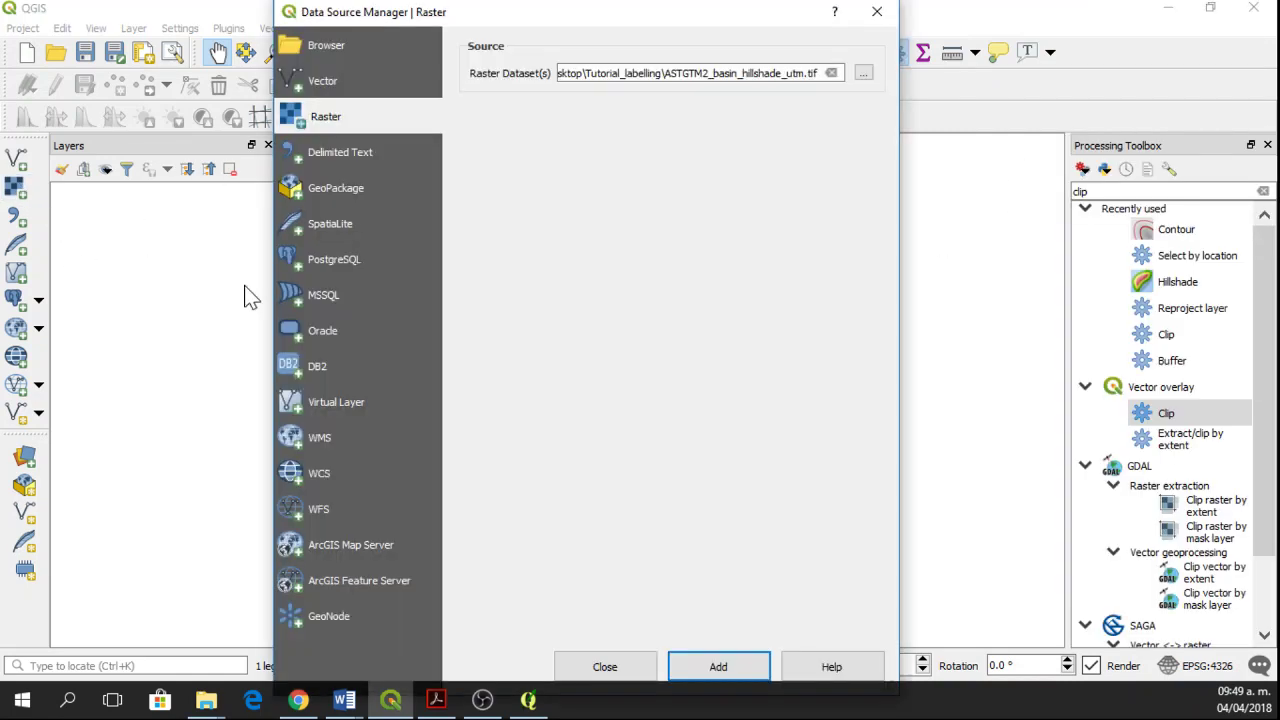
click(864, 77)
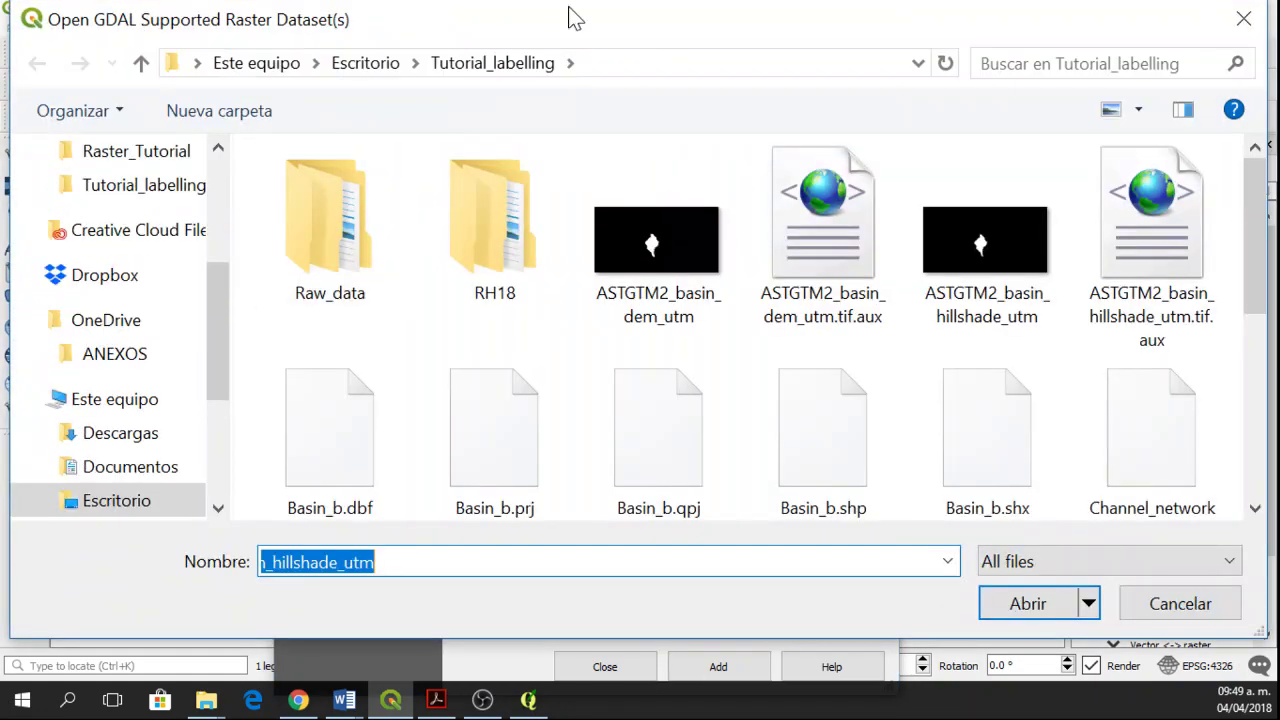
drag(563, 30, 545, 59)
click(987, 292)
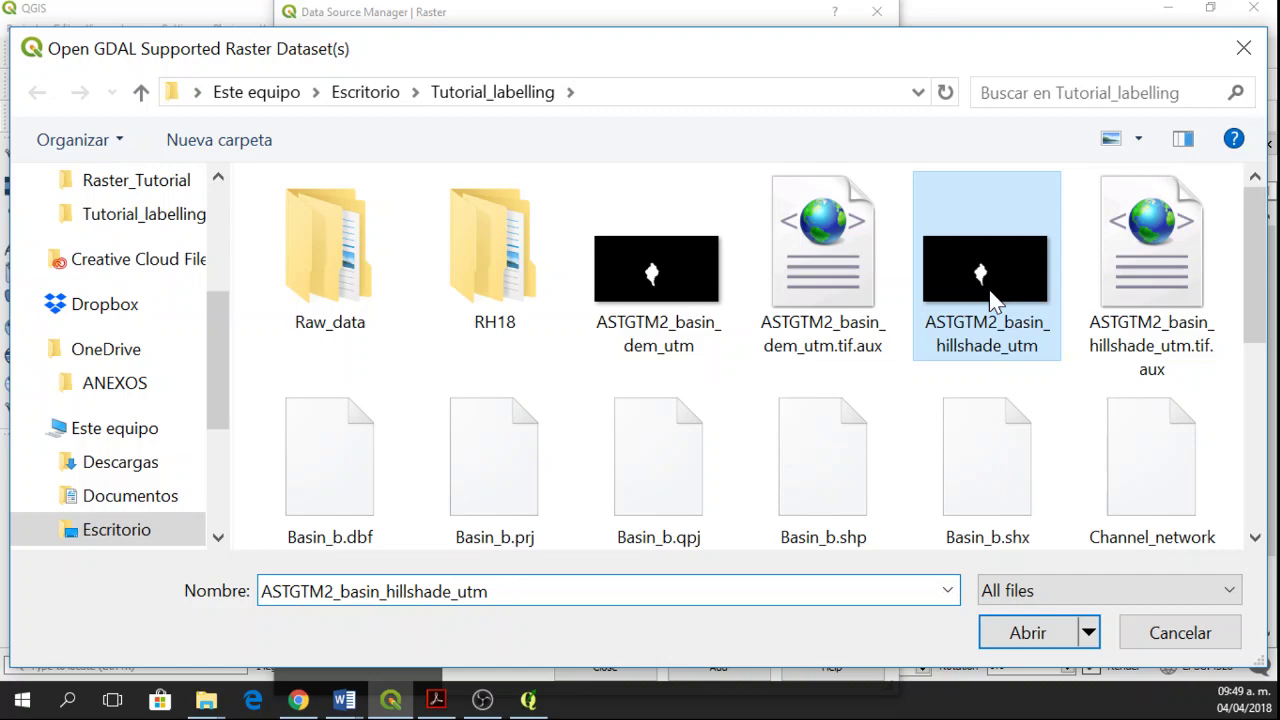
click(1021, 634)
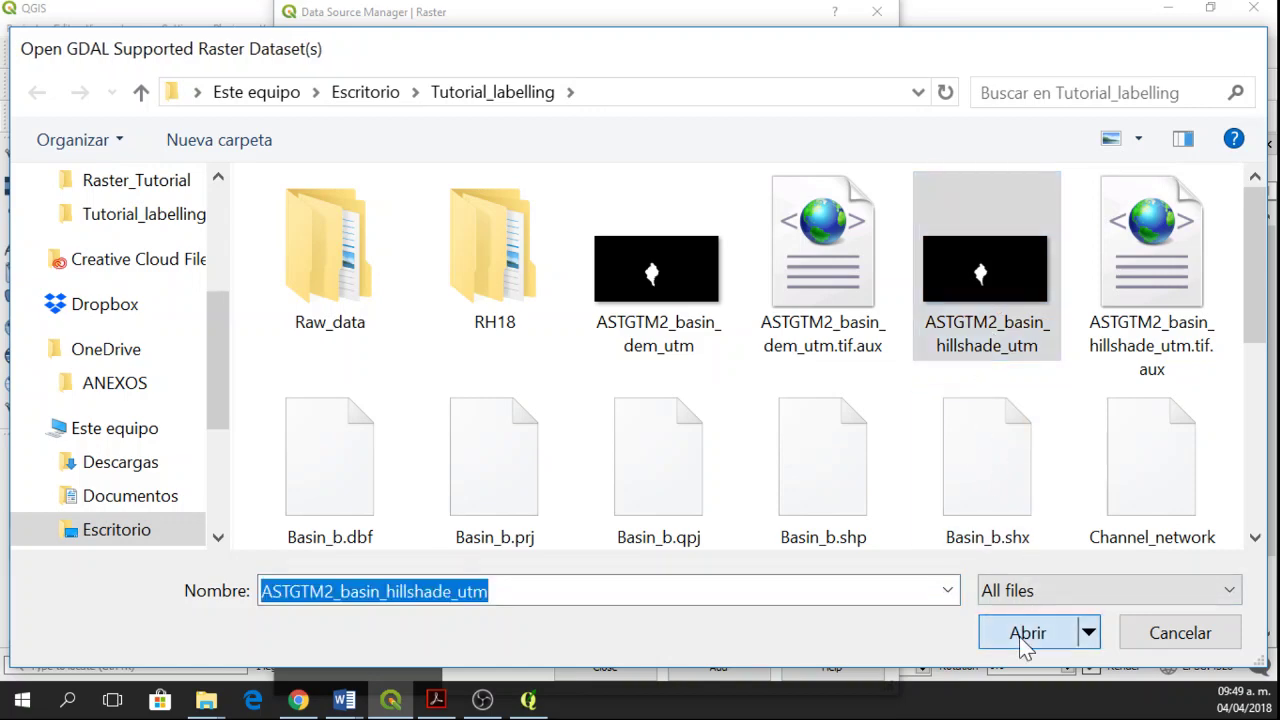
click(718, 664)
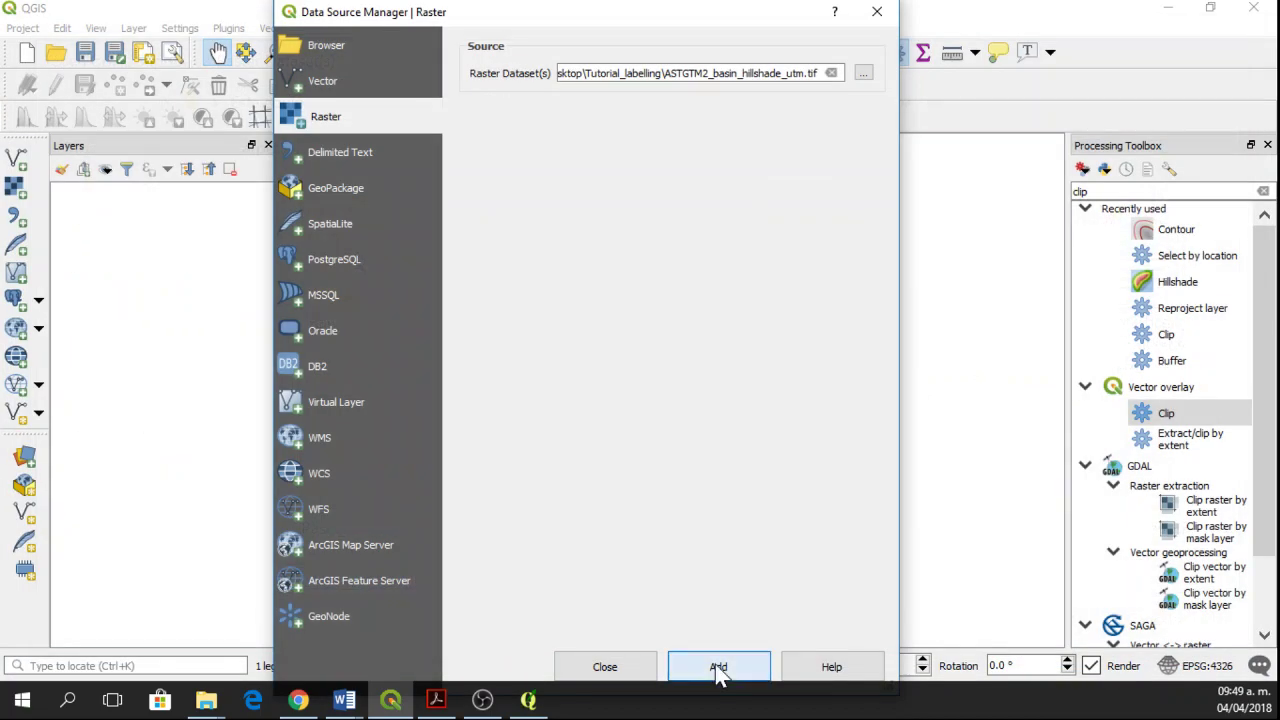
Add the Basin_b, Channel_network_utm and Names shapefiles as vector layers
click(340, 82)
click(866, 158)
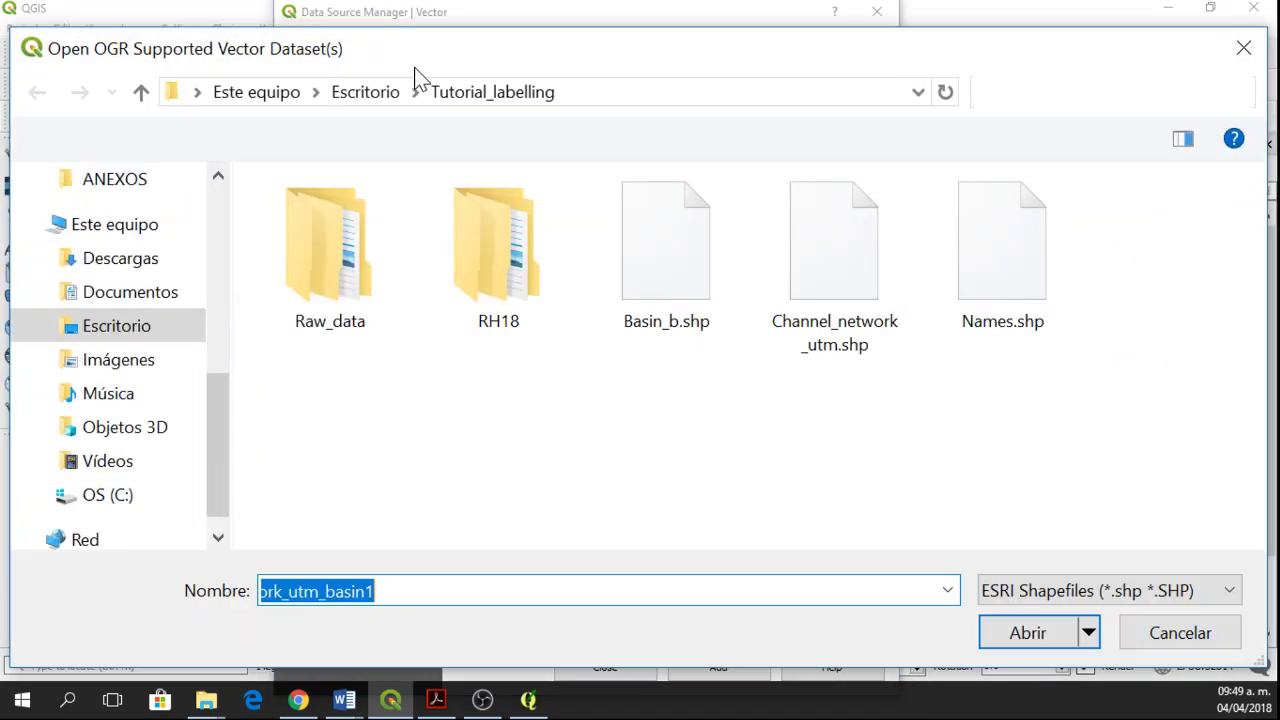
click(721, 306)
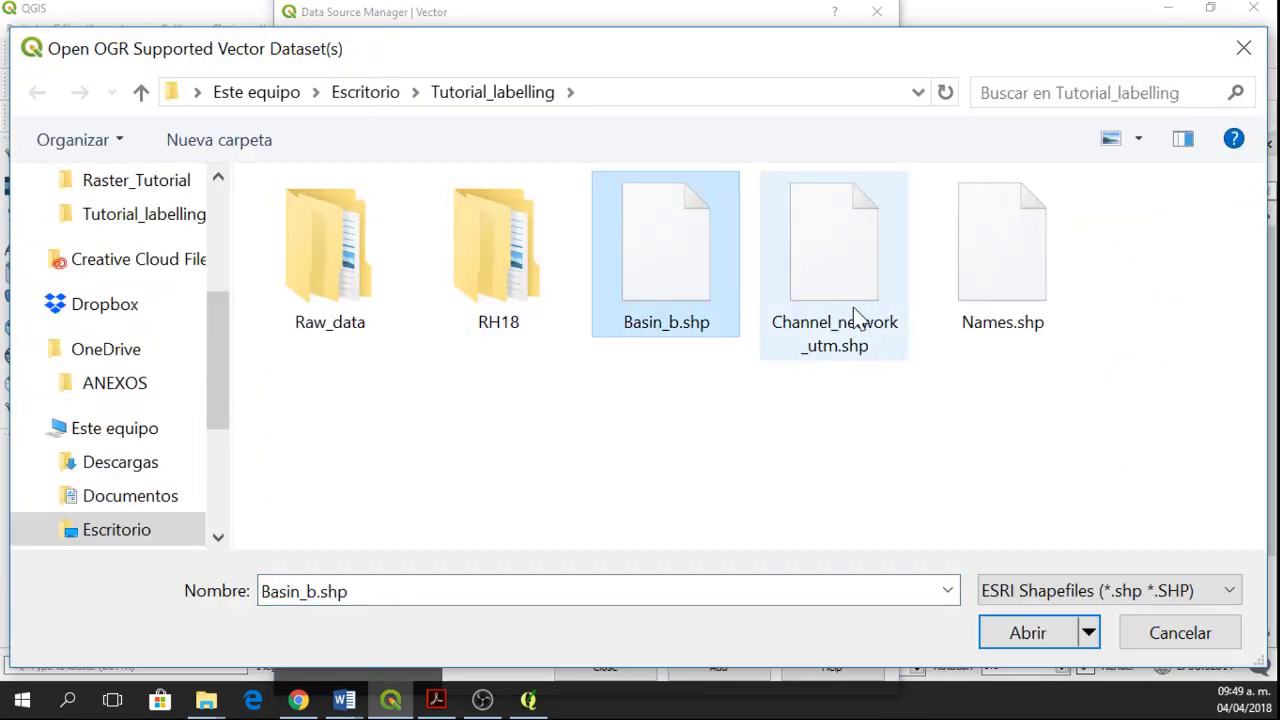
shift+click(1007, 298)
click(1057, 635)
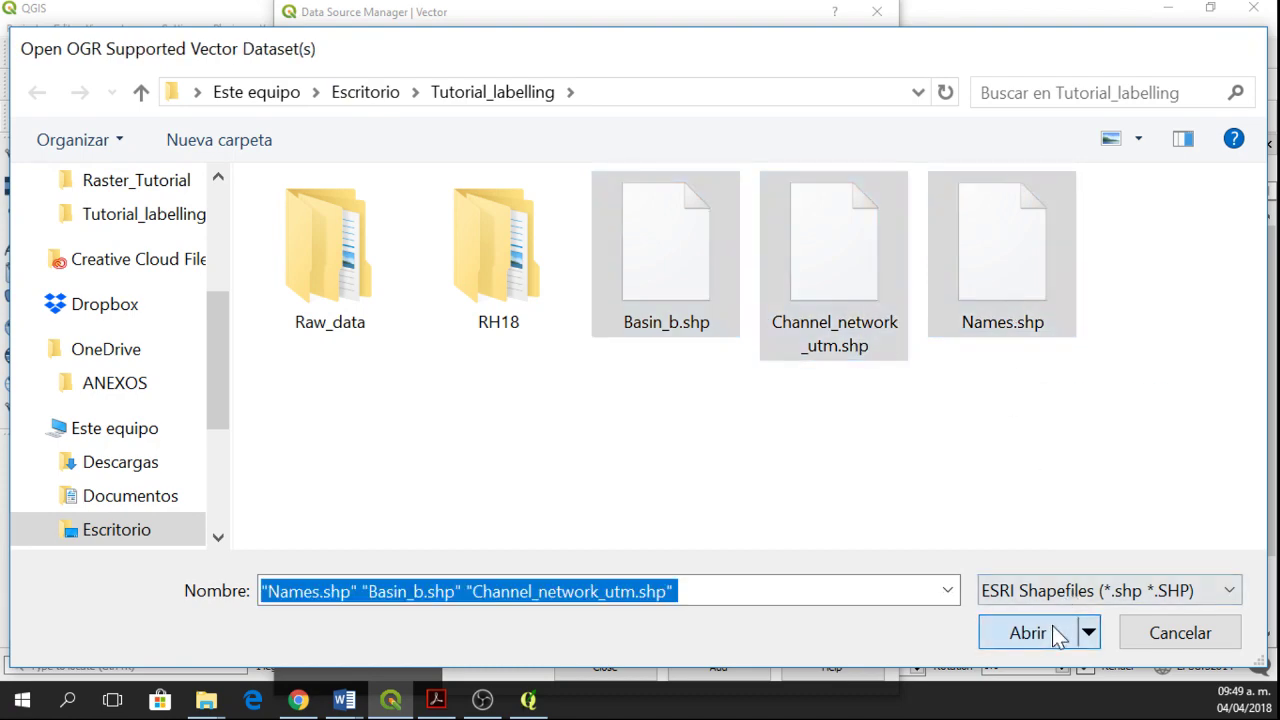
click(700, 667)
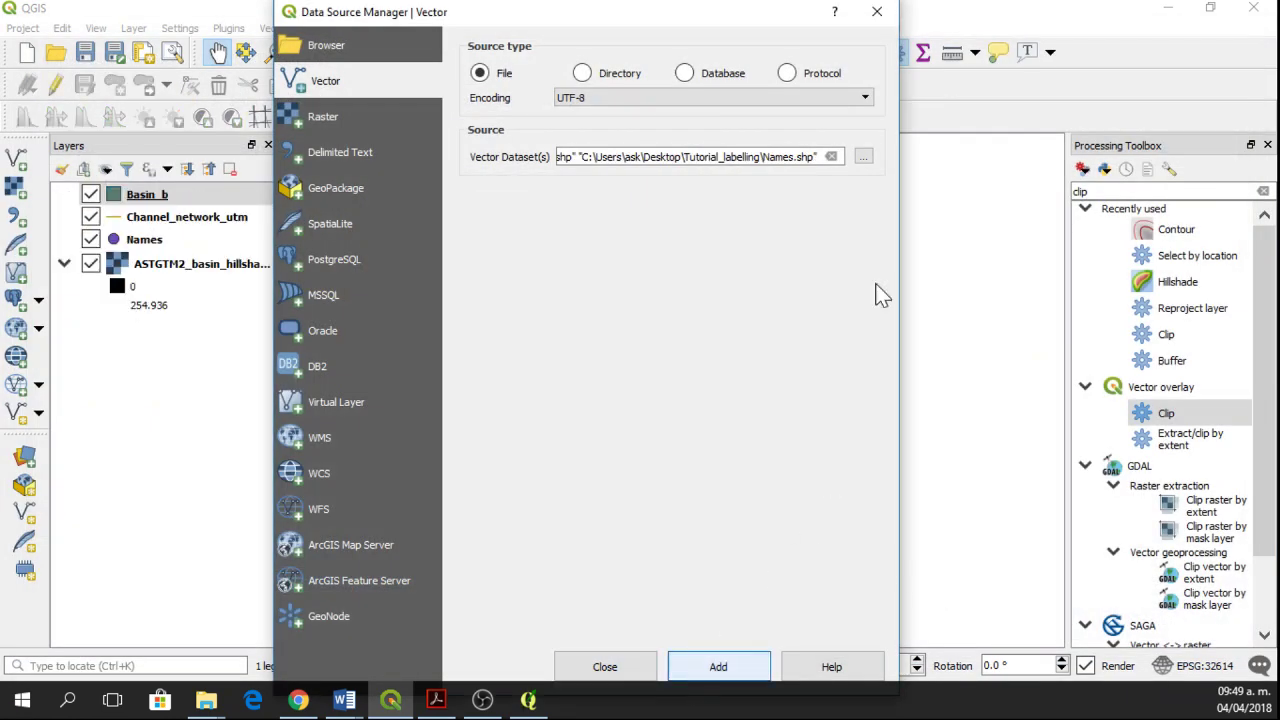
click(877, 11)
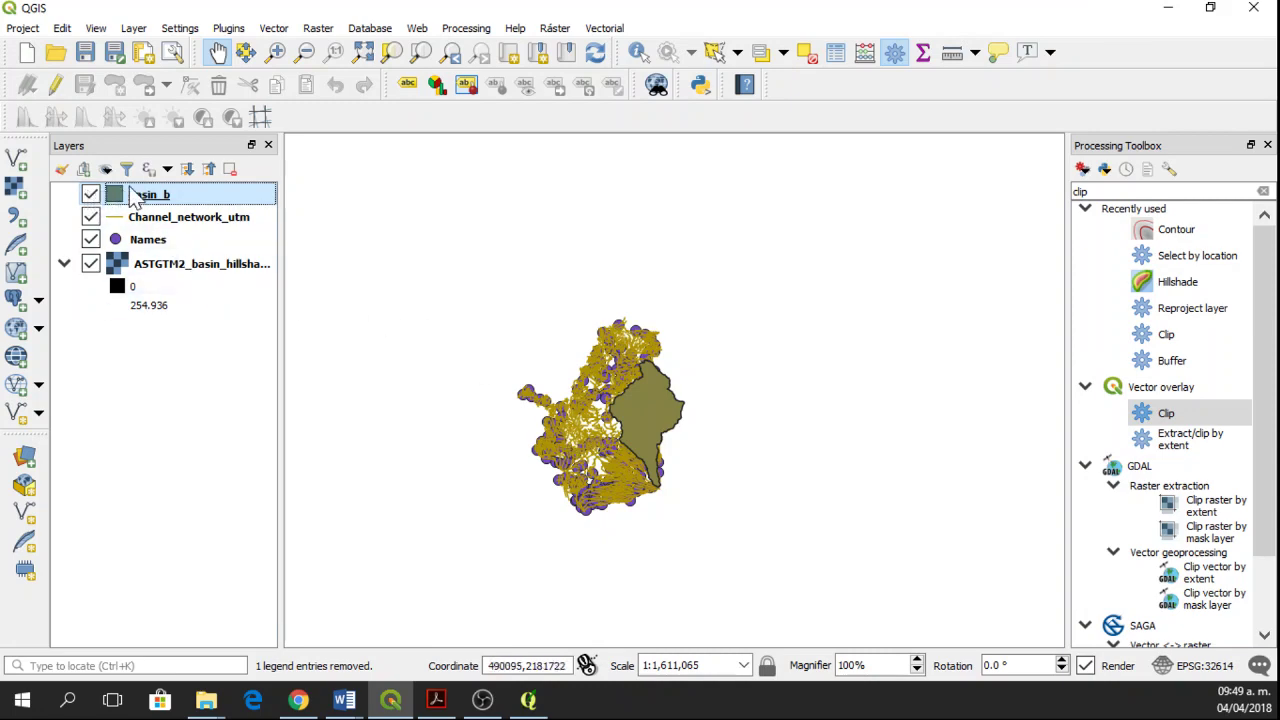
click(91, 195)
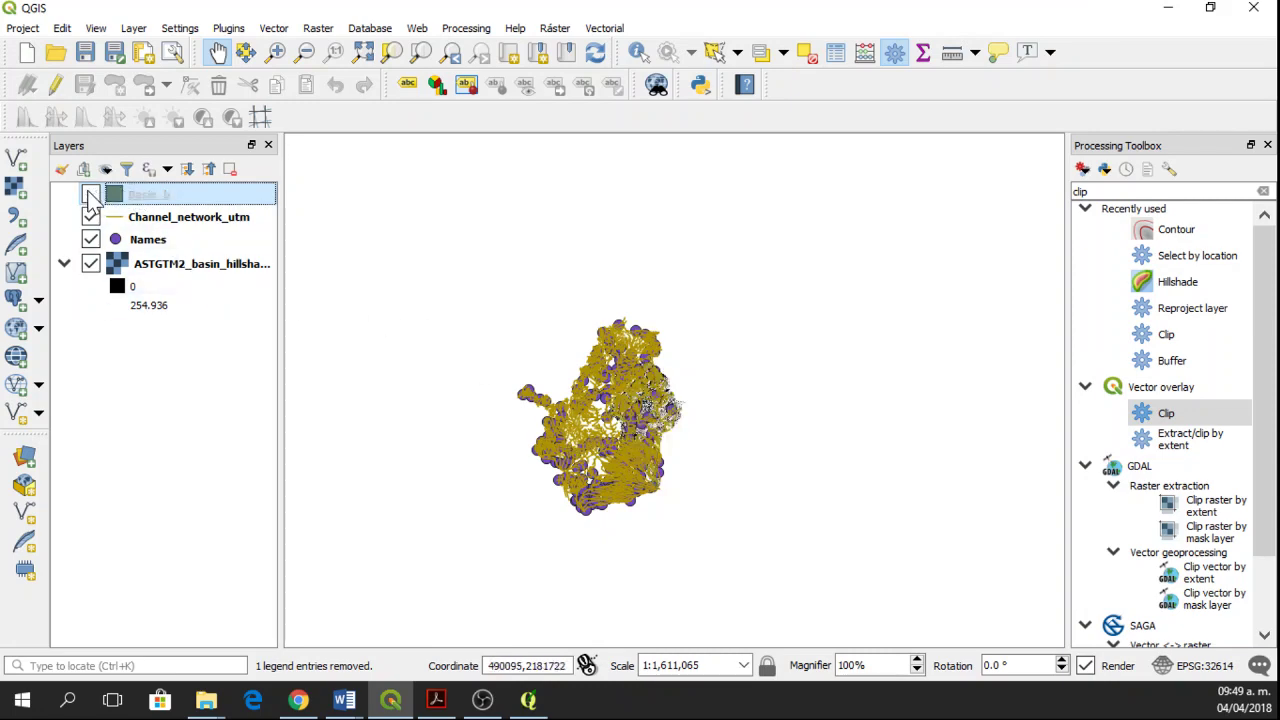
click(91, 195)
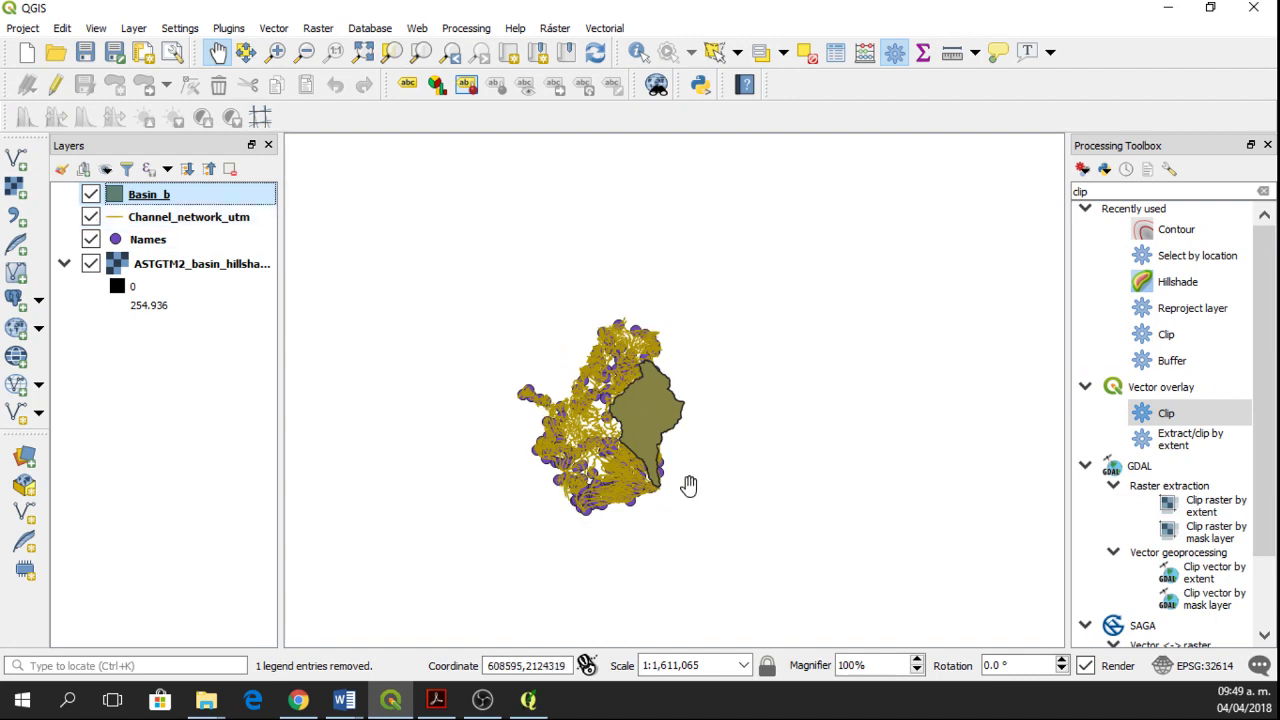
click(91, 240)
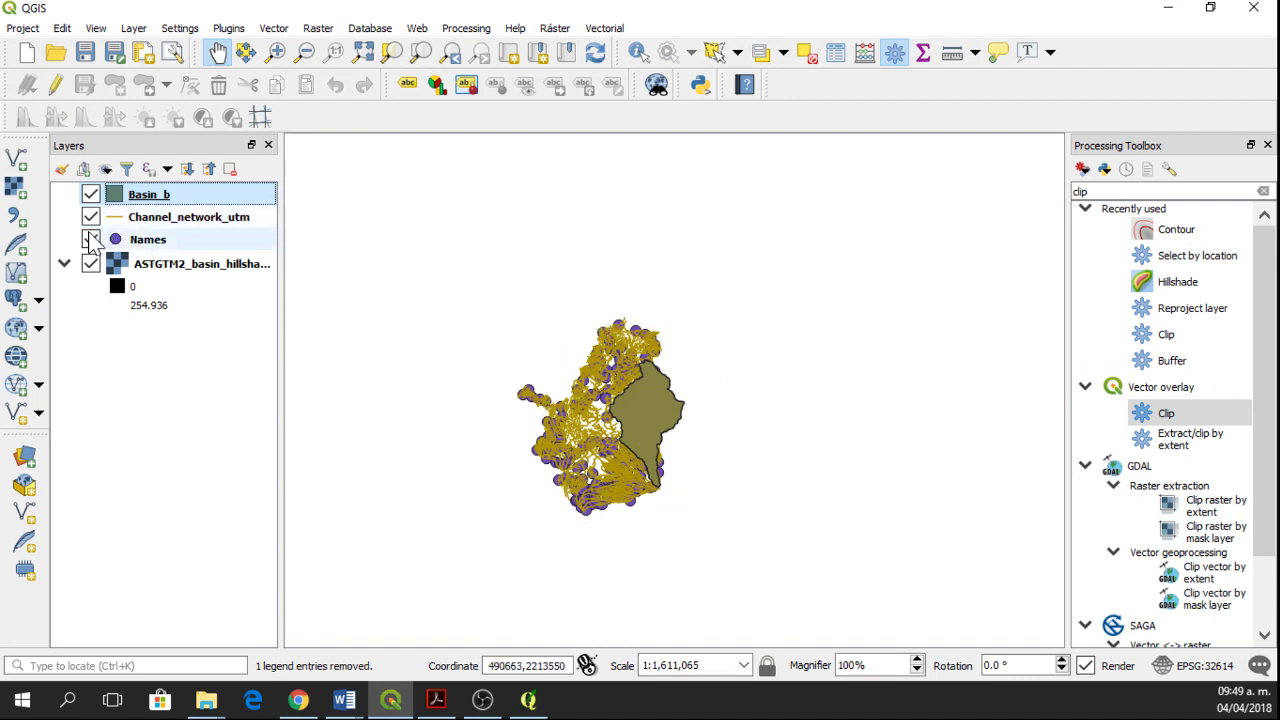
click(92, 240)
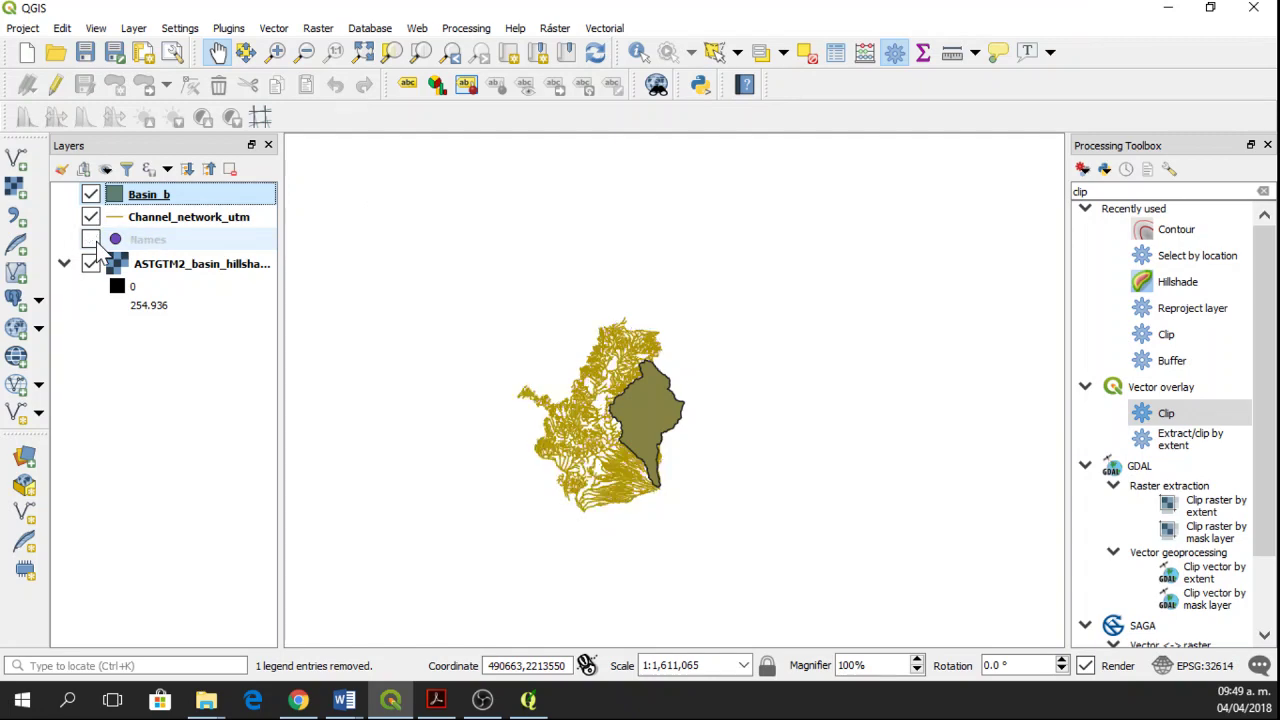
double_click(150, 194)
click(930, 47)
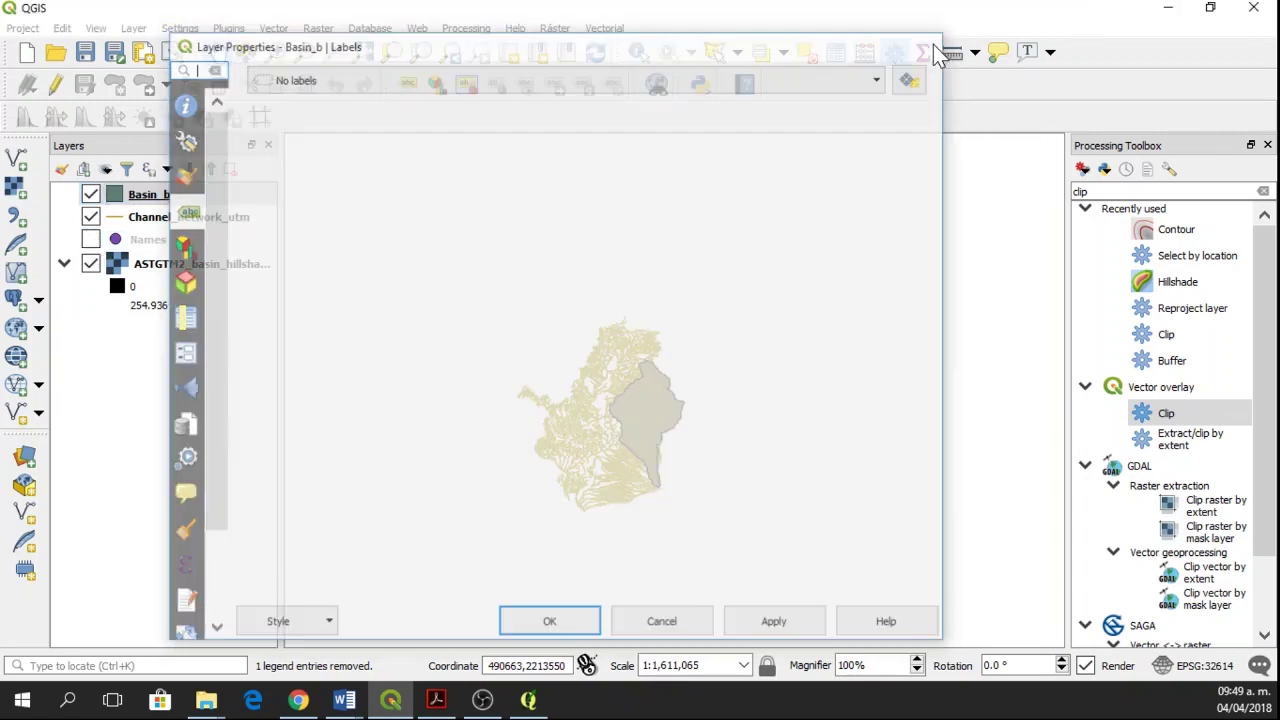
click(91, 240)
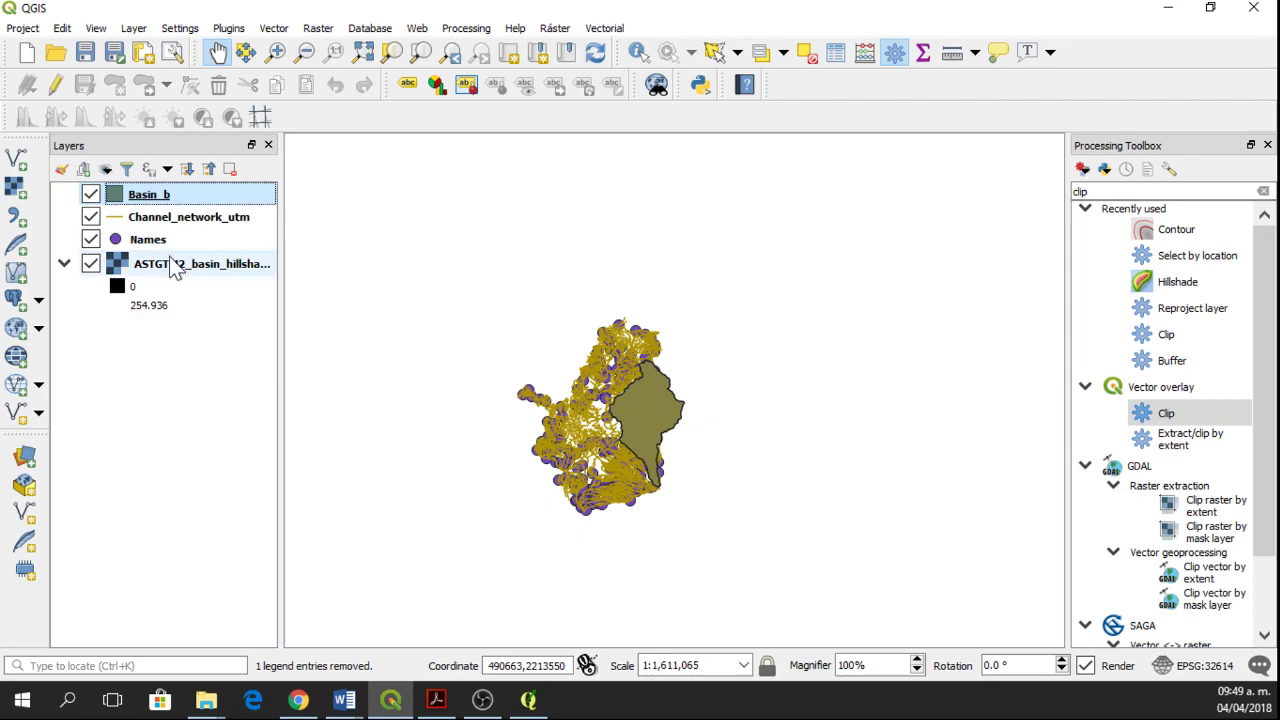
right_click(124, 240)
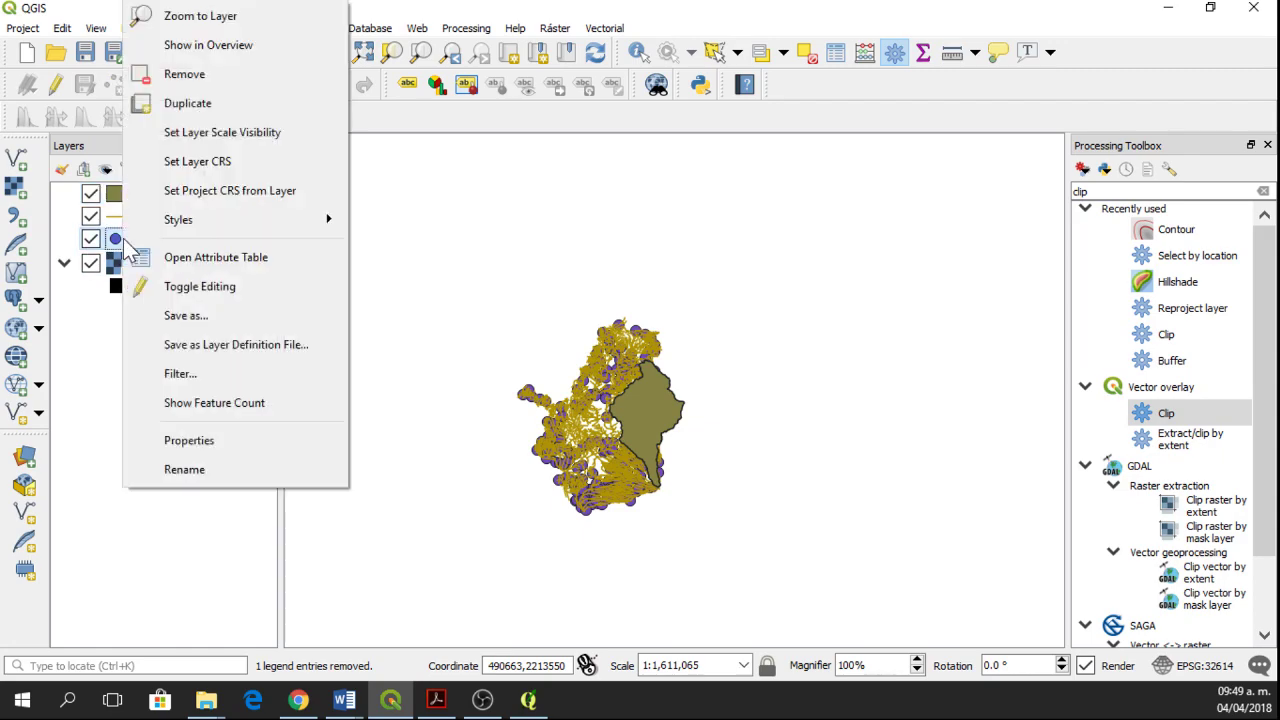
click(229, 259)
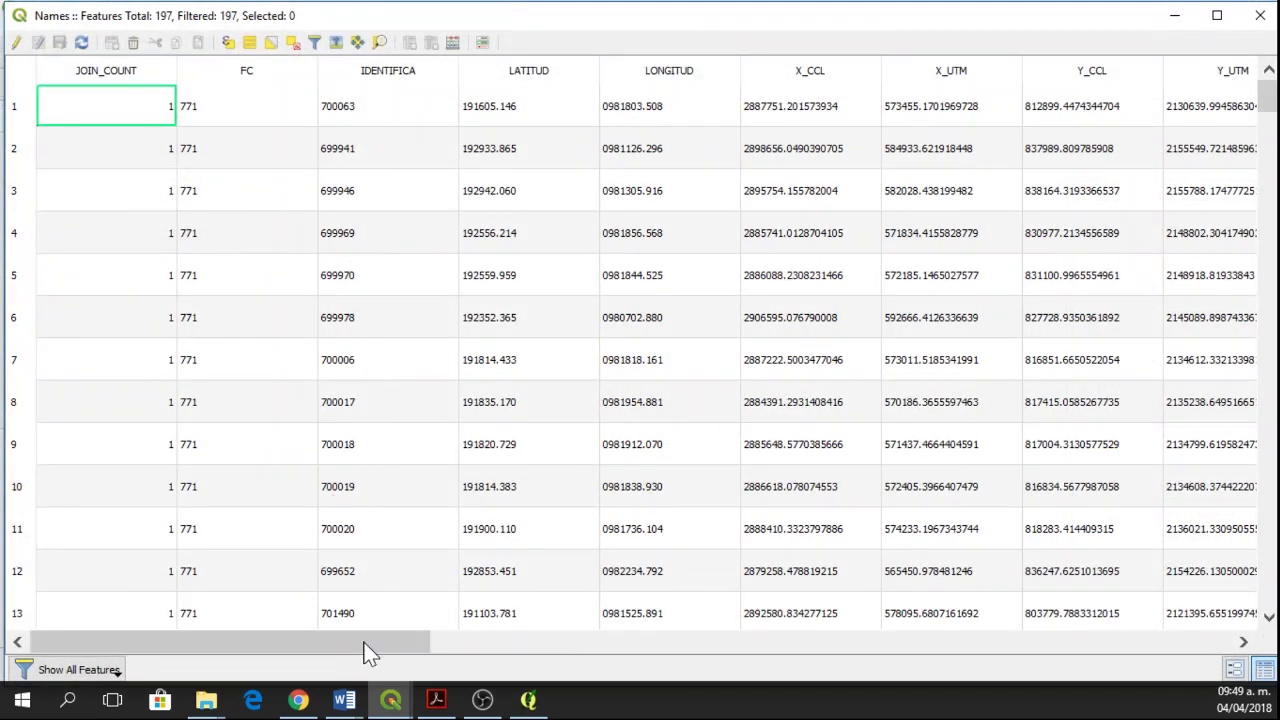
drag(367, 652, 1183, 674)
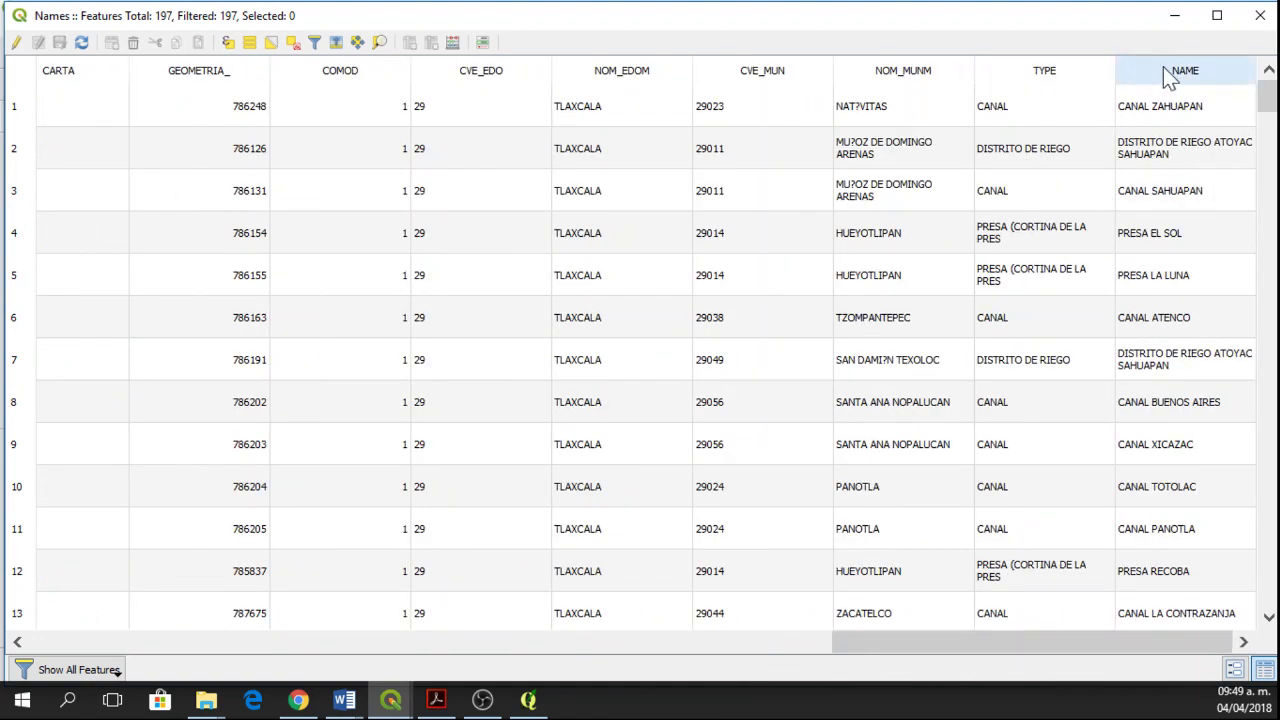
click(1260, 15)
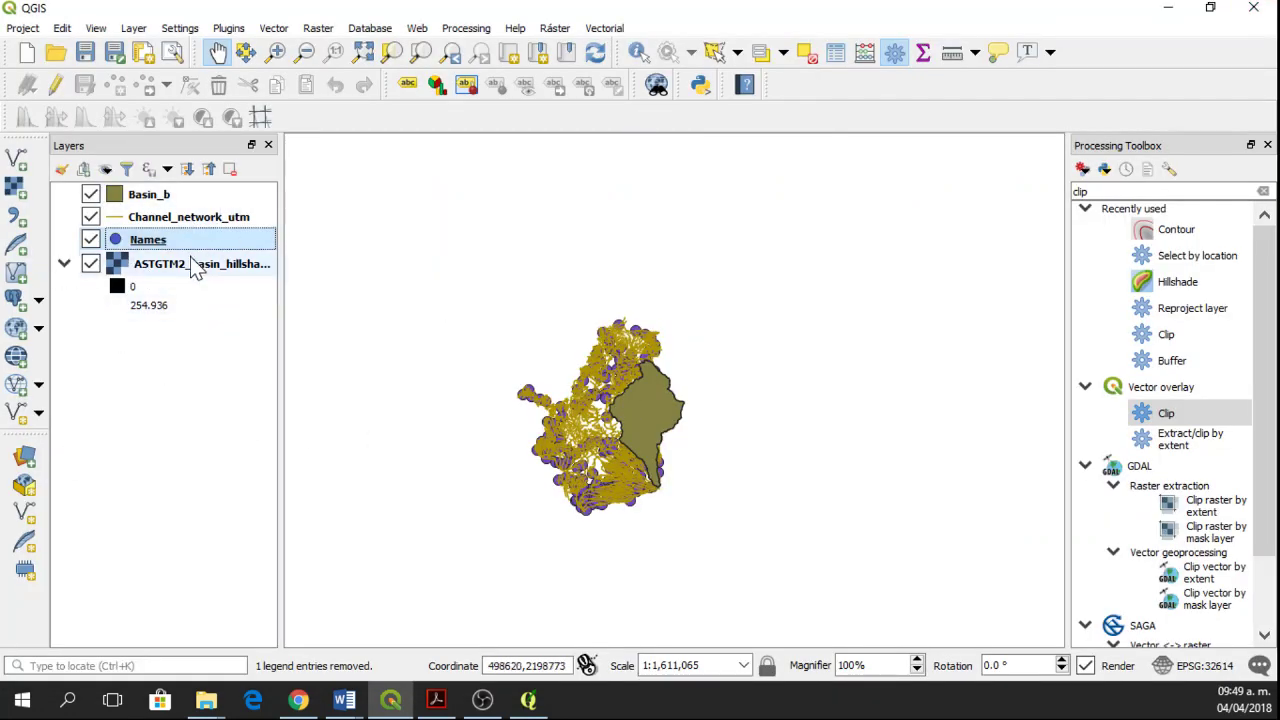
Open the Basin_b layer properties on the Symbology page
click(145, 194)
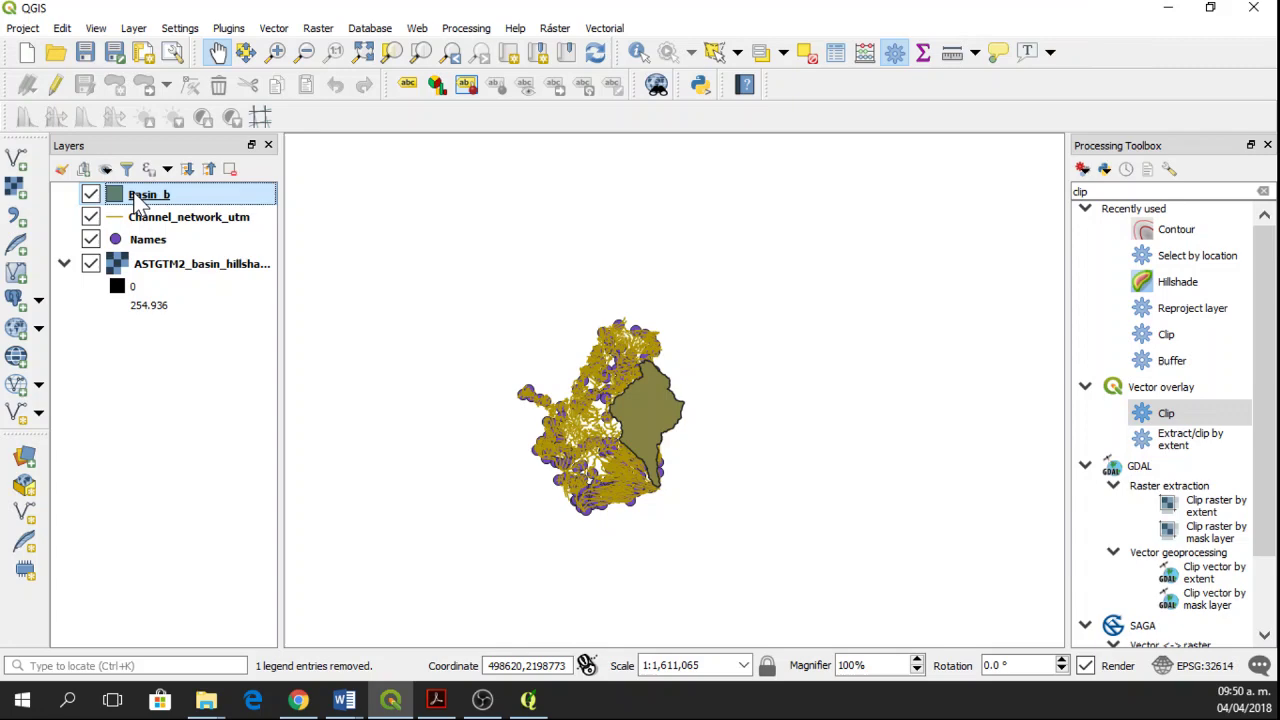
right_click(135, 194)
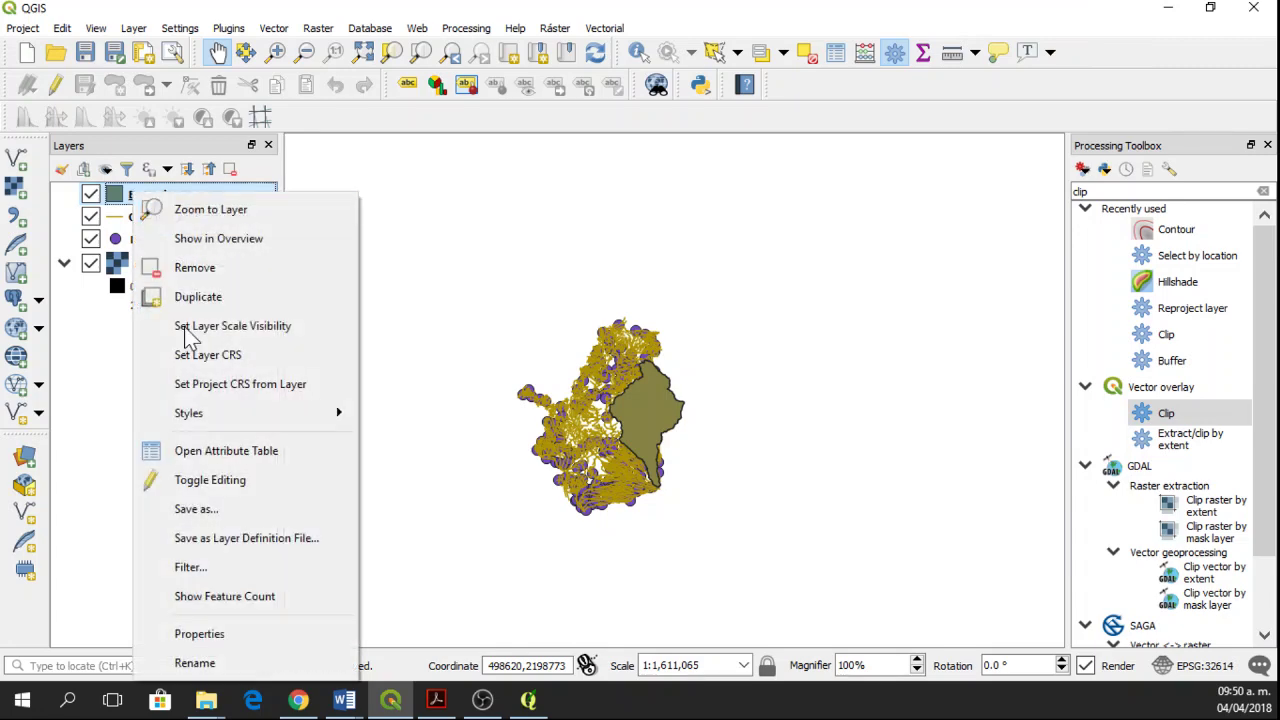
click(243, 645)
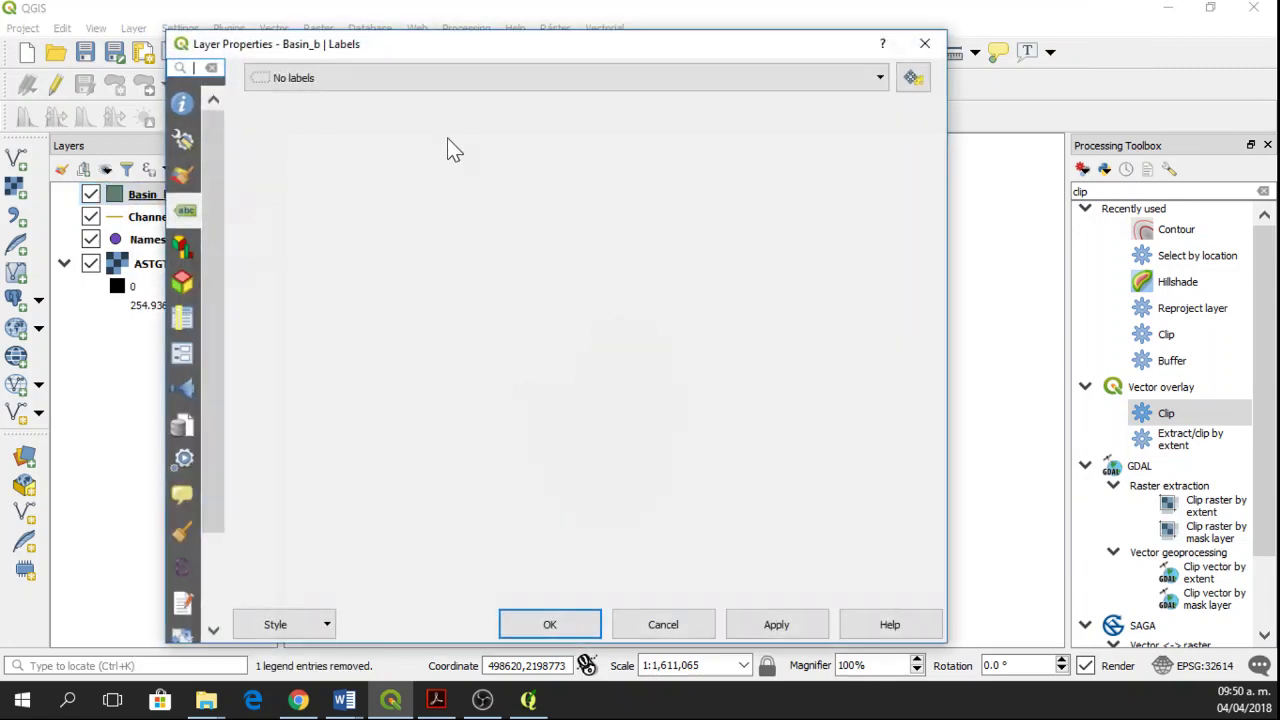
click(185, 172)
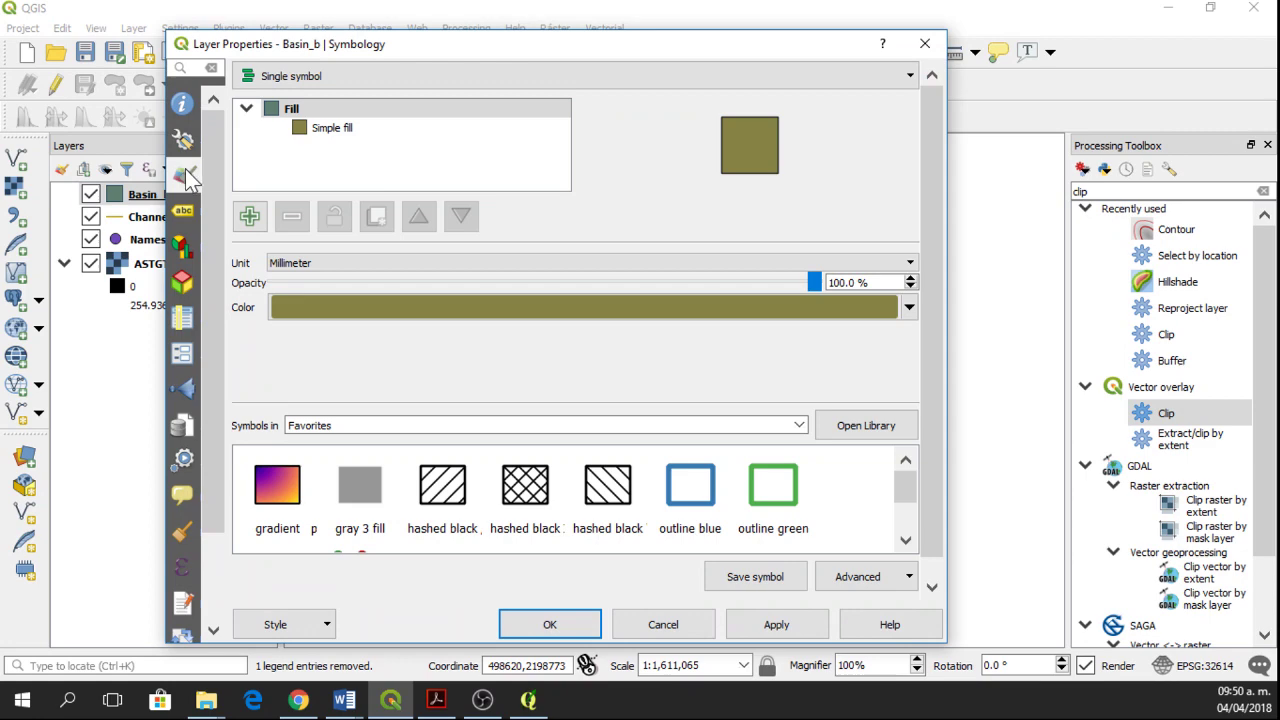
Set the Simple fill colour to Transparent fill and apply the style
click(351, 87)
click(351, 88)
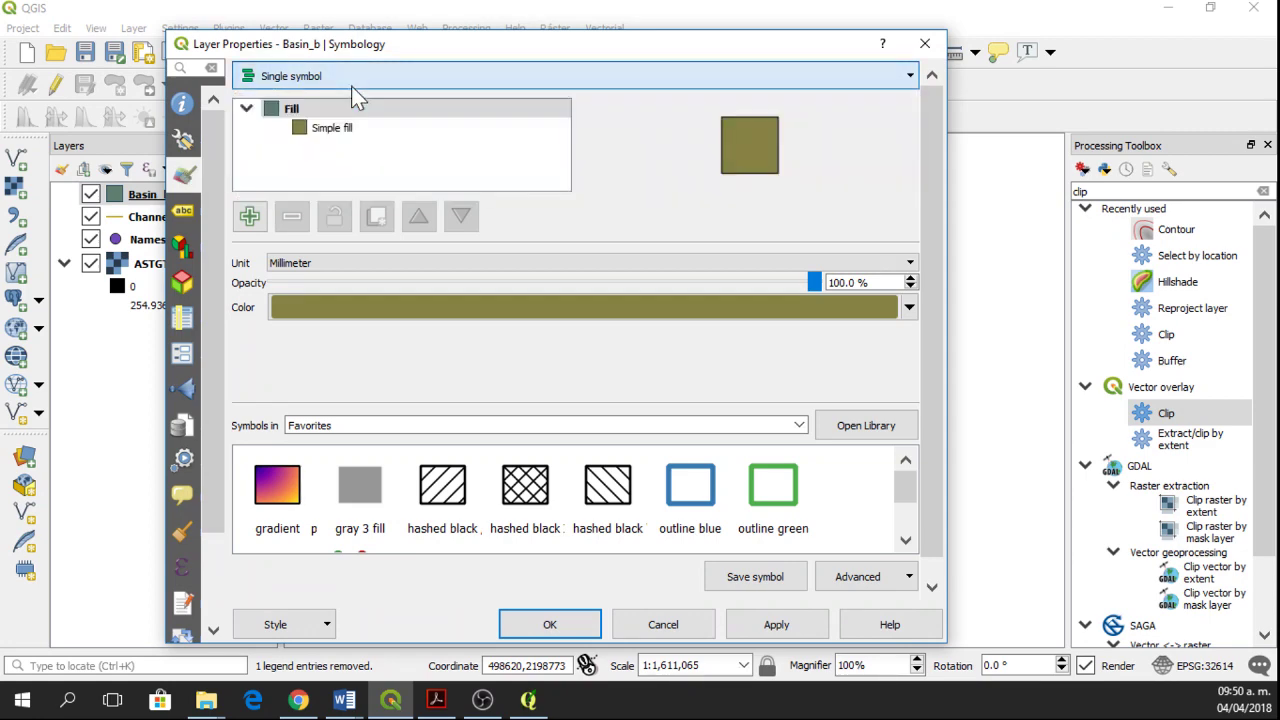
click(349, 129)
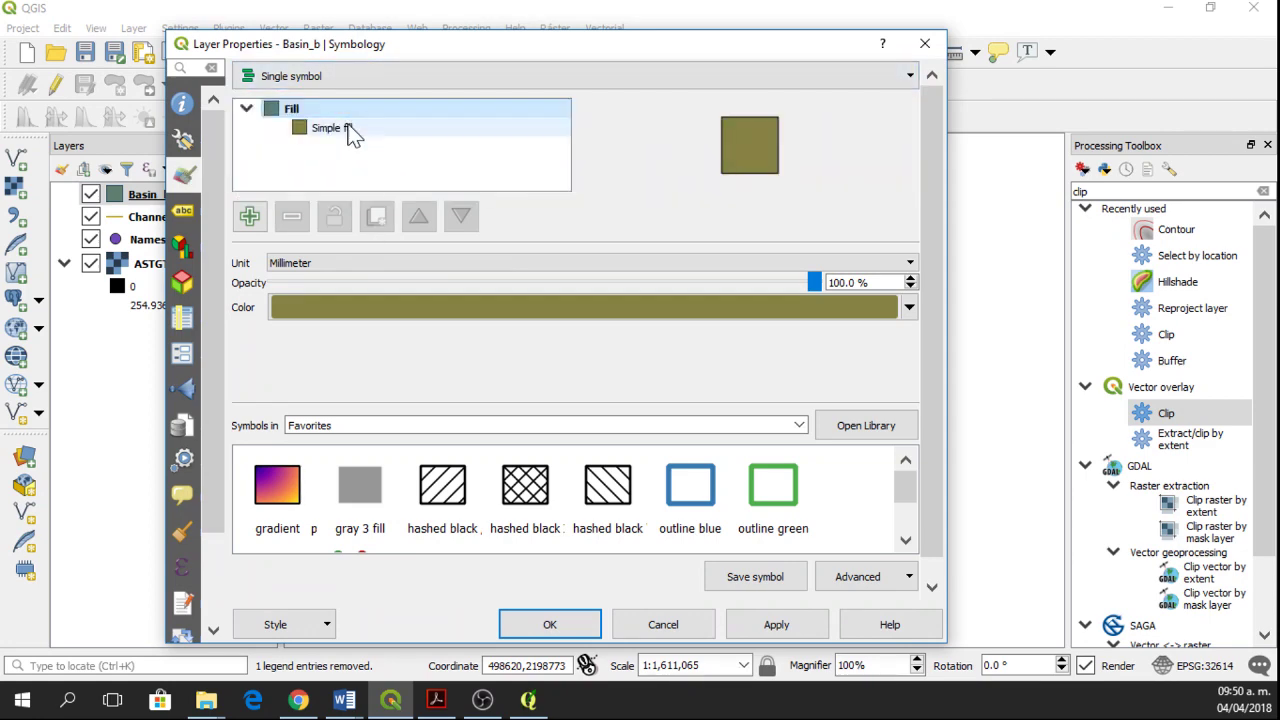
click(461, 271)
click(461, 271)
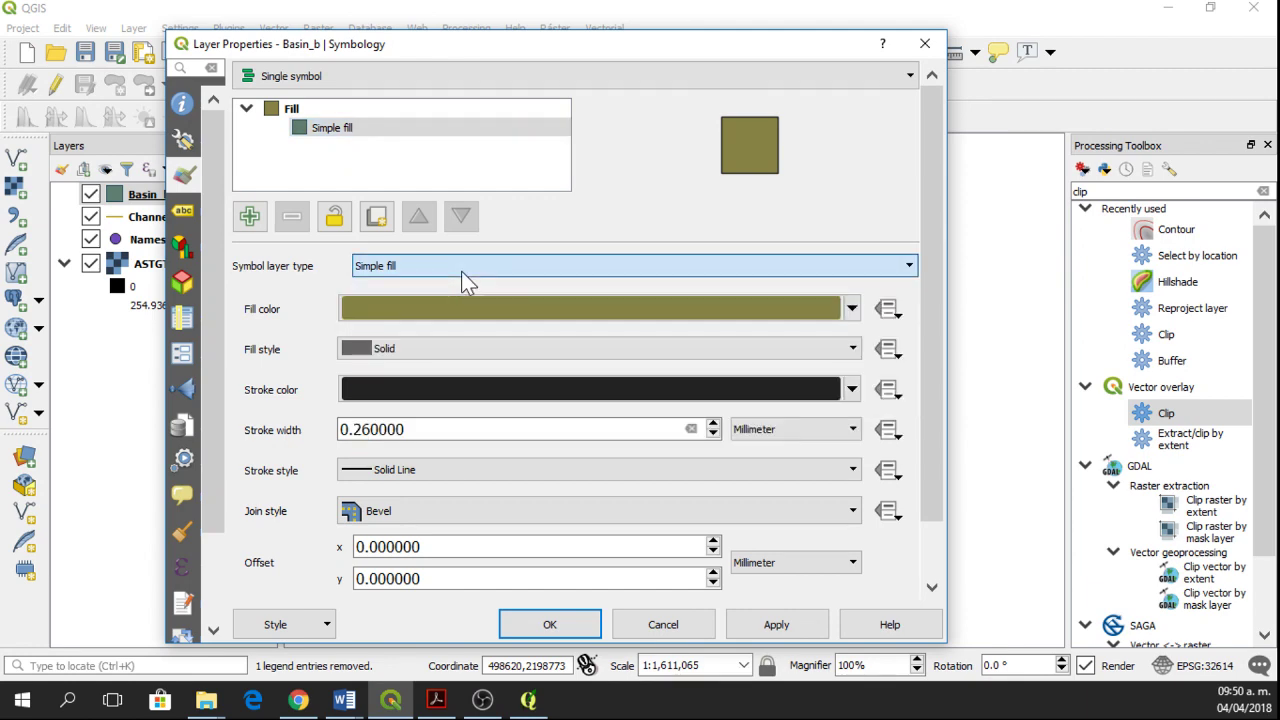
click(530, 307)
click(870, 101)
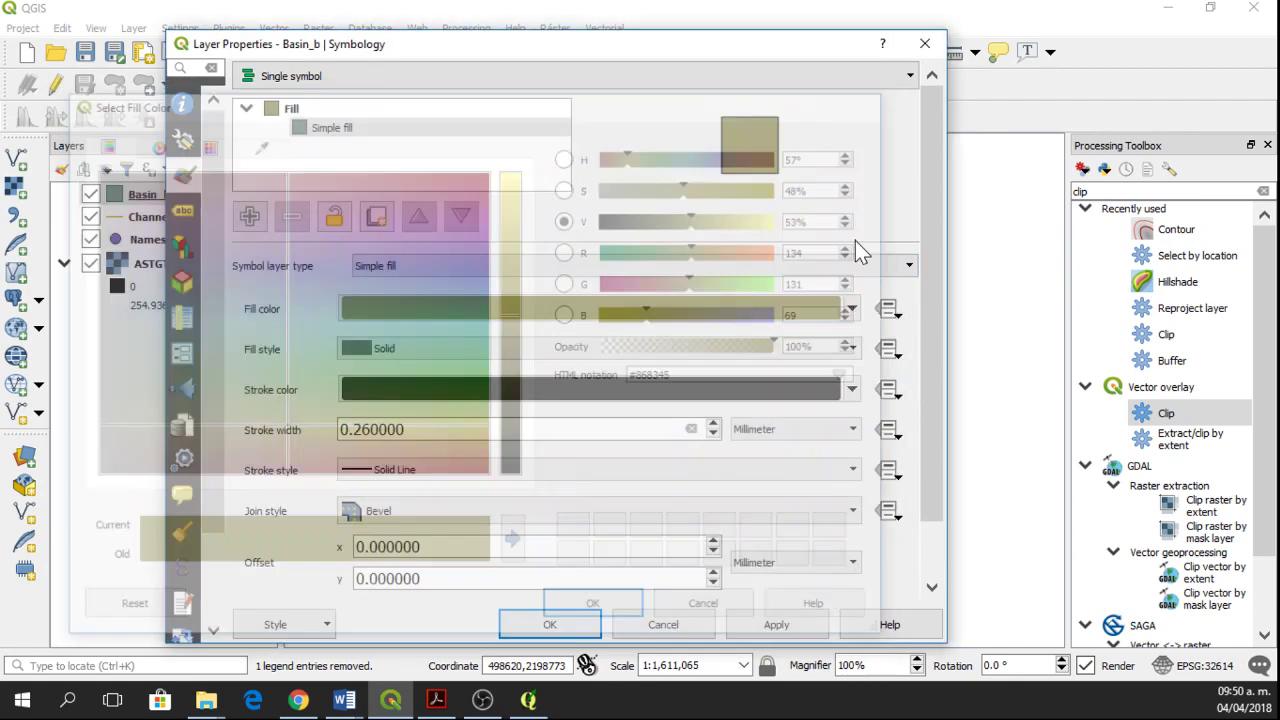
click(852, 309)
click(425, 265)
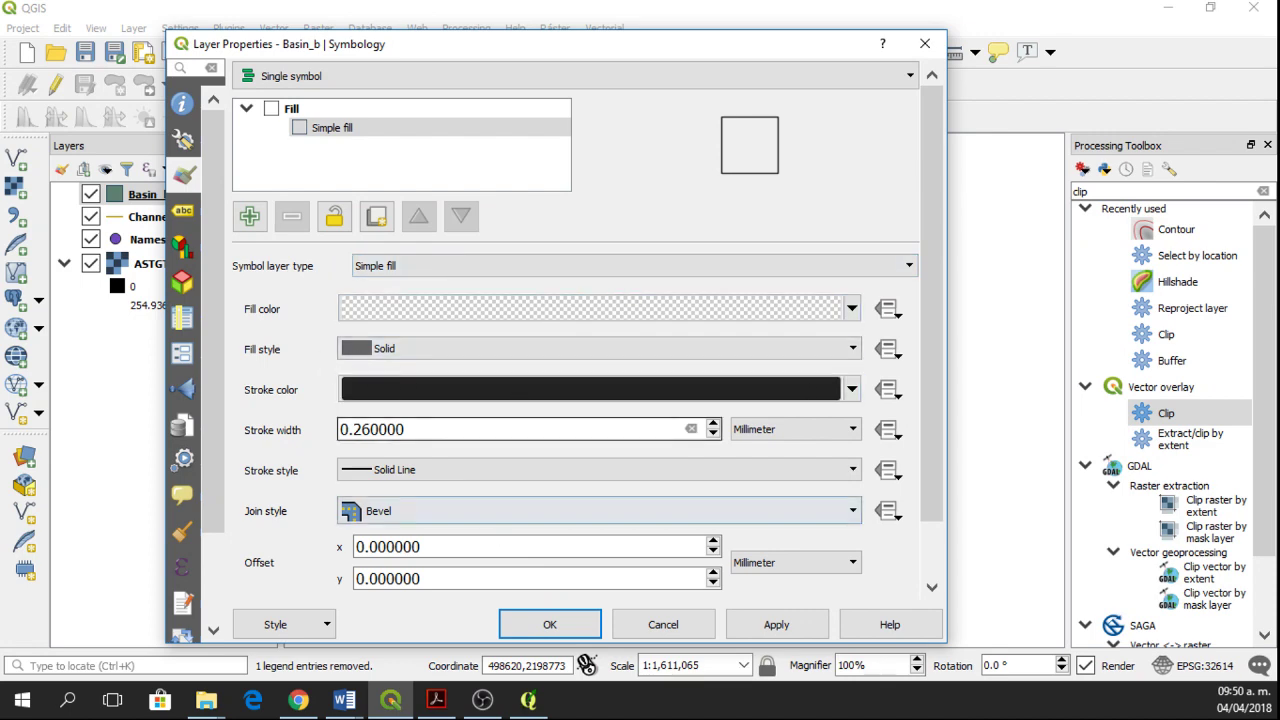
click(550, 625)
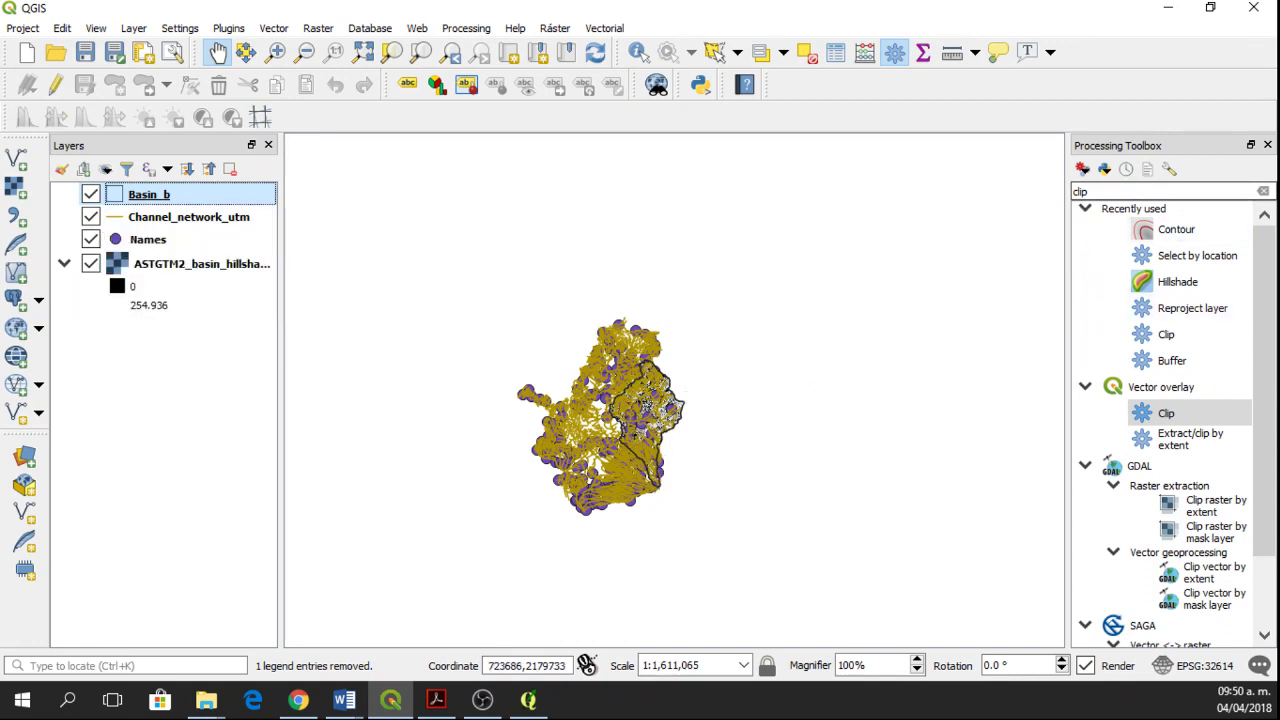
double_click(1082, 191)
key(BackSpace)
text(CLI)
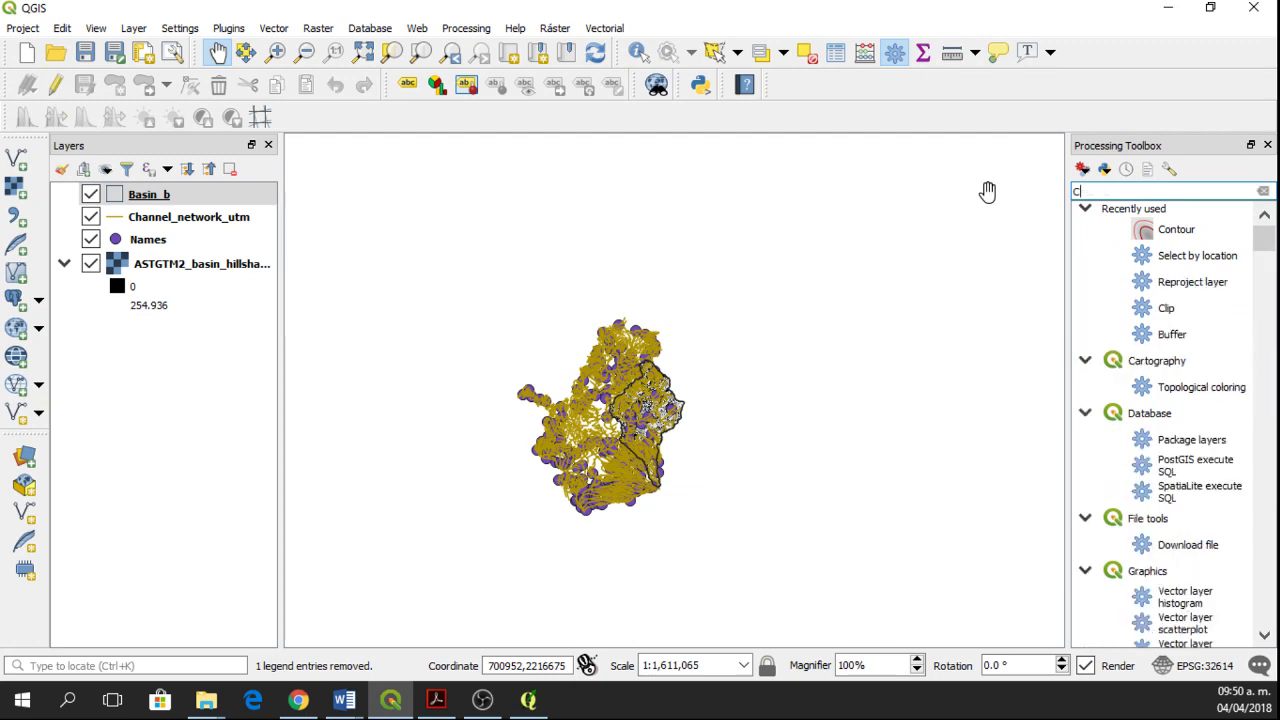
key(BackSpace)
key(BackSpace)
key(BackSpace)
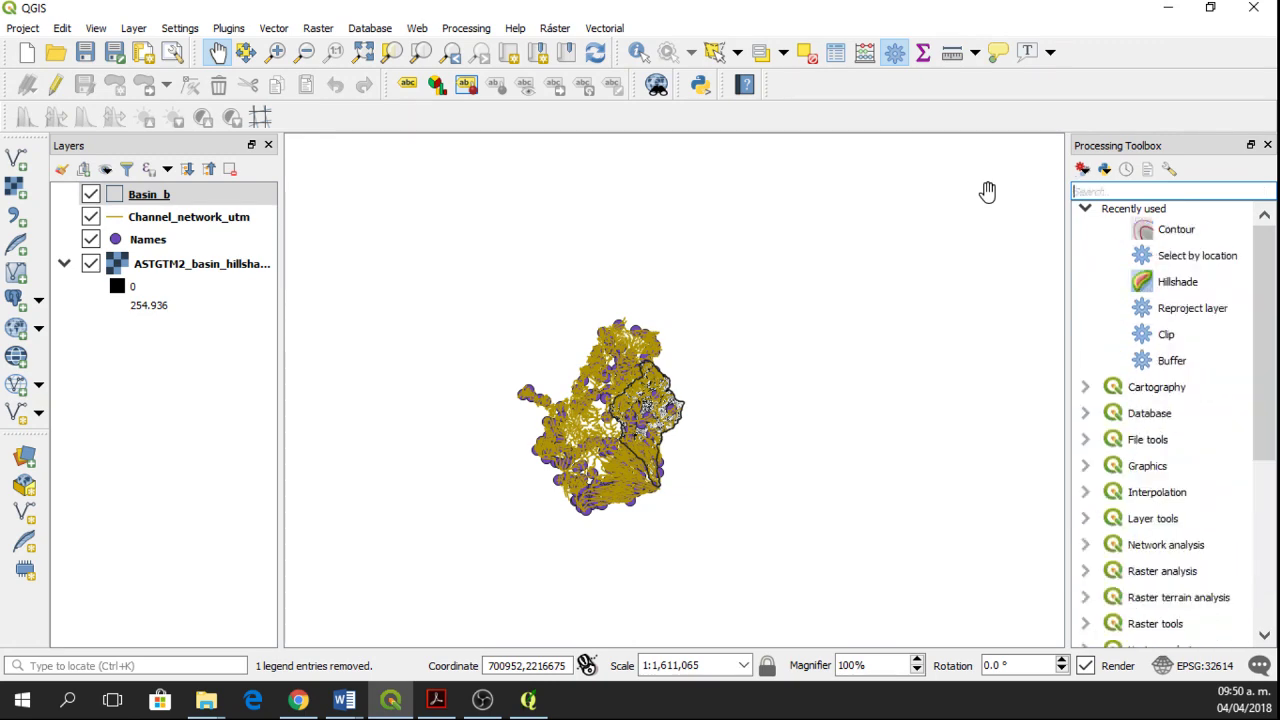
text(CLIP)
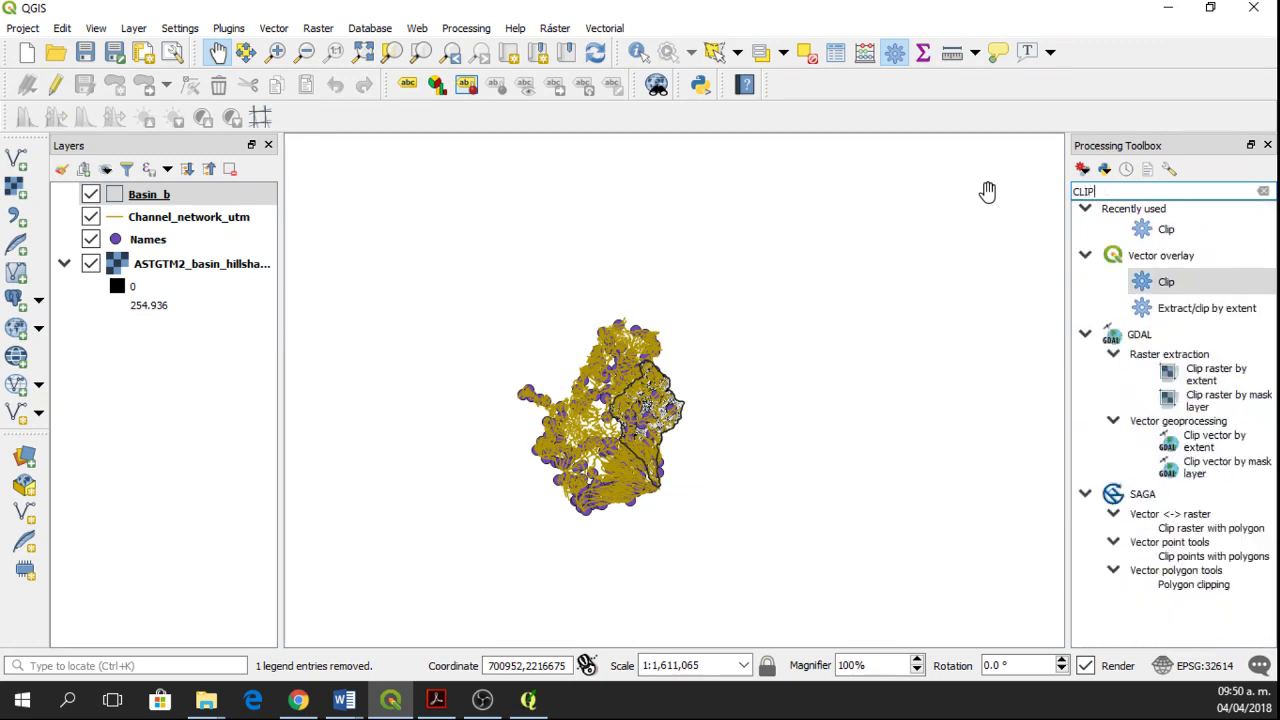
Set up the Clip tool with Channel_network_utm as the input layer
double_click(1160, 281)
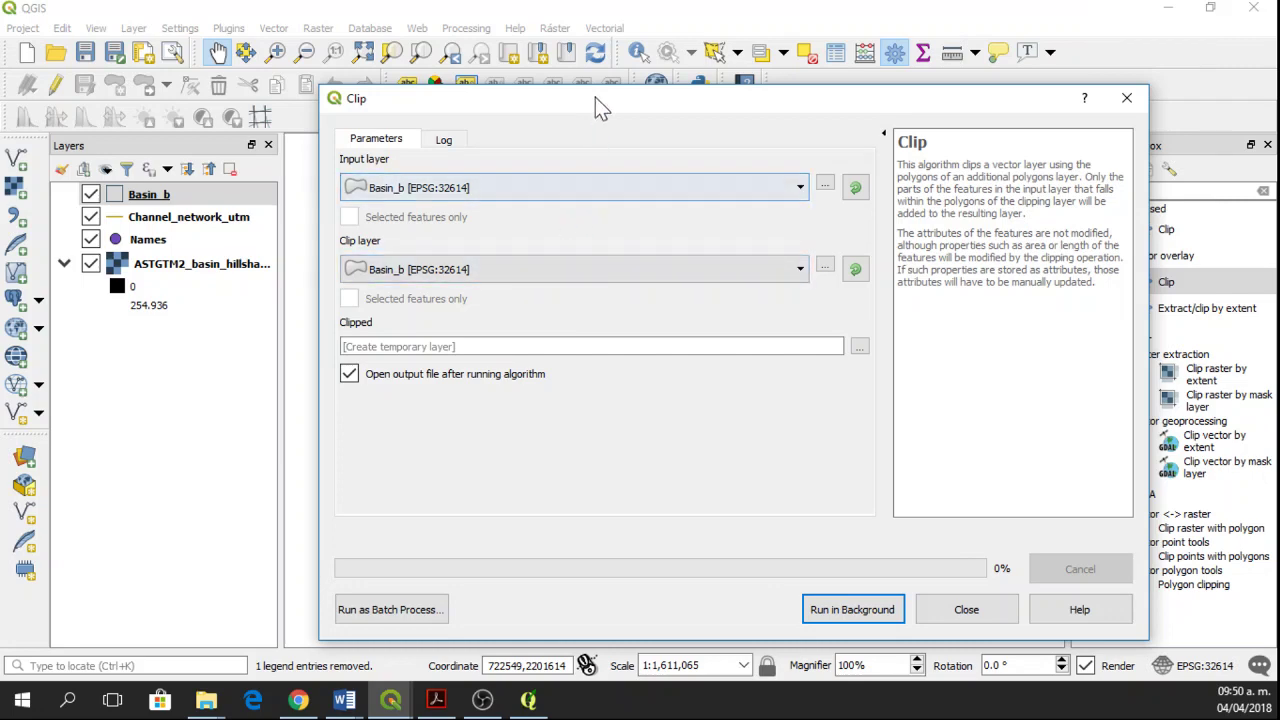
click(466, 191)
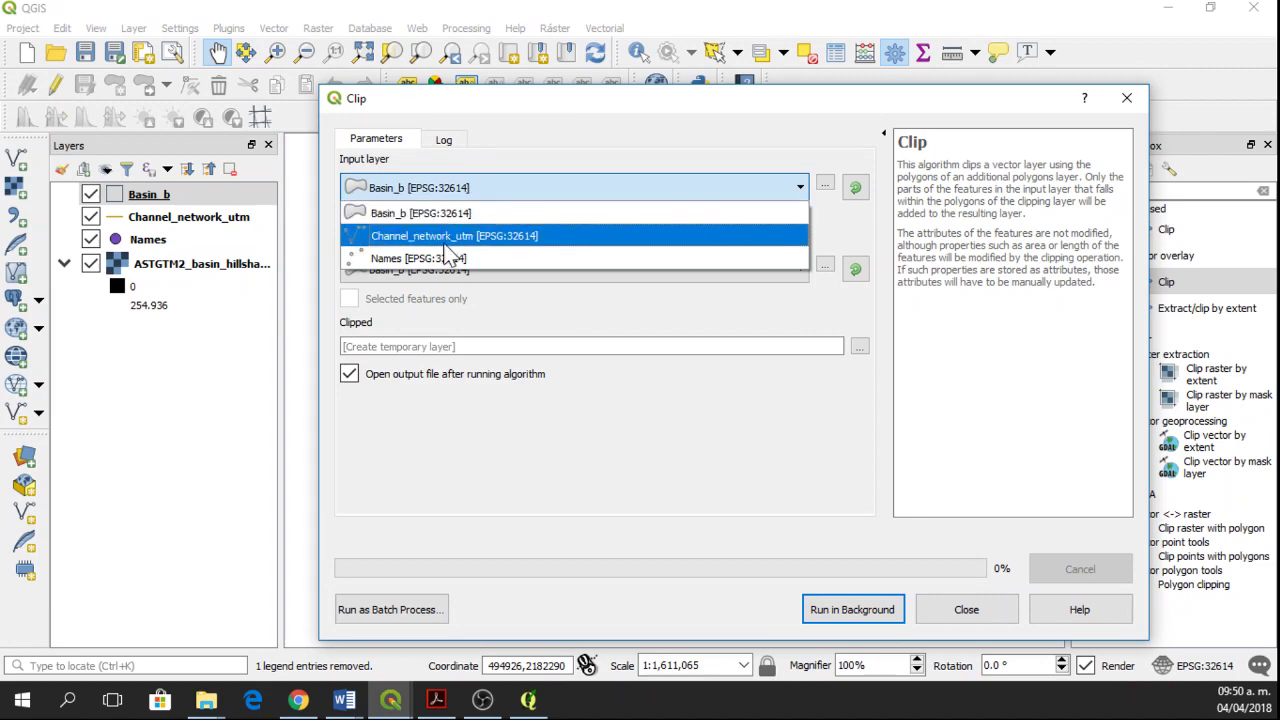
click(450, 236)
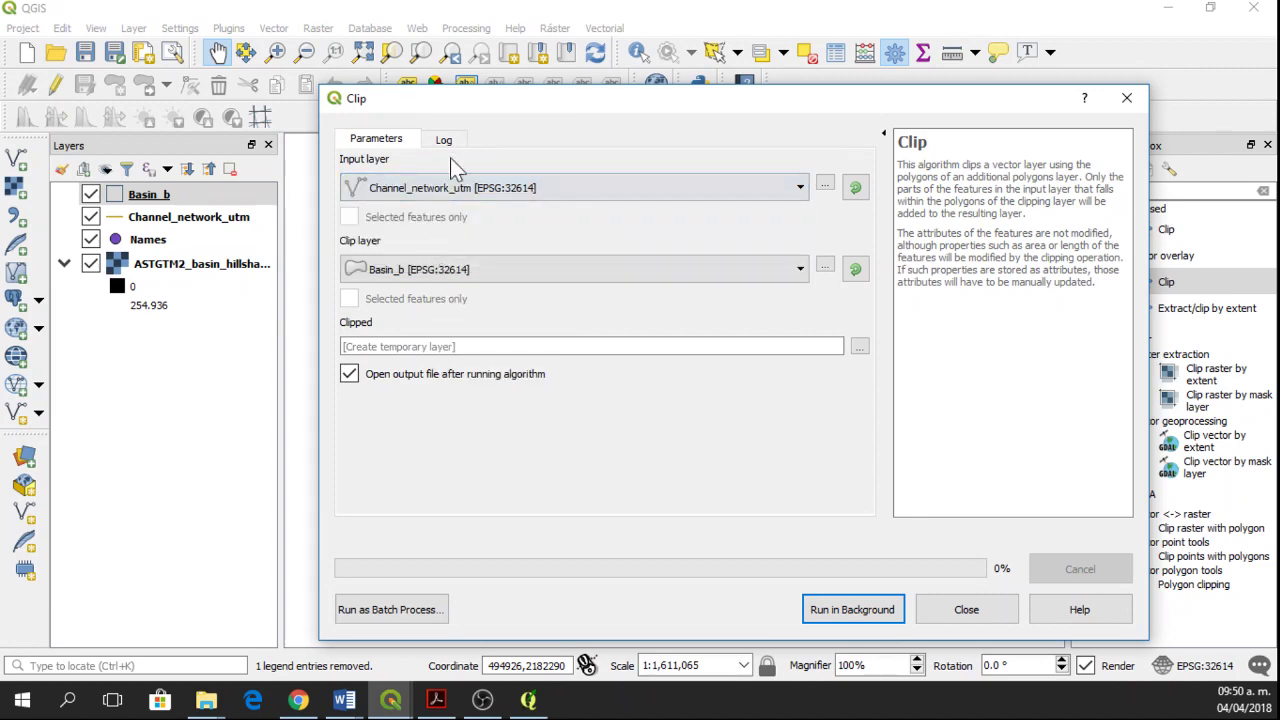
Save the clipped output as Channel_network_utm_BASIN.shp and run the clip
click(859, 347)
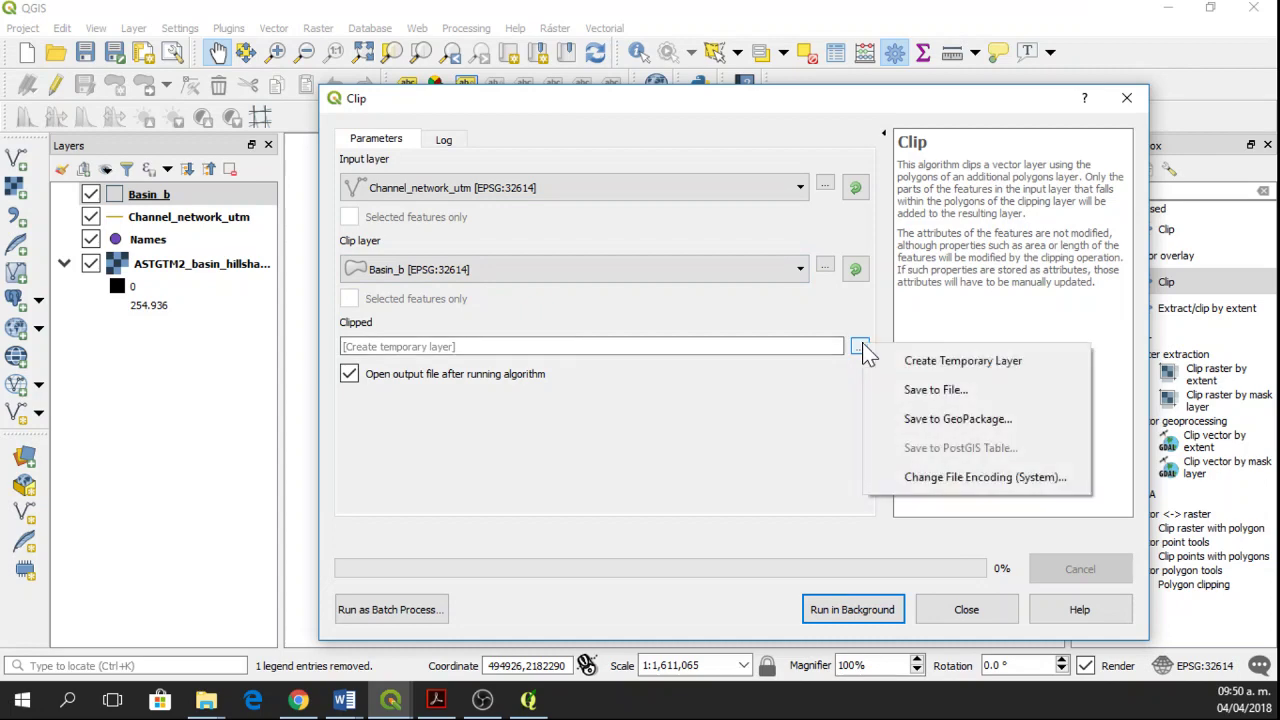
click(930, 390)
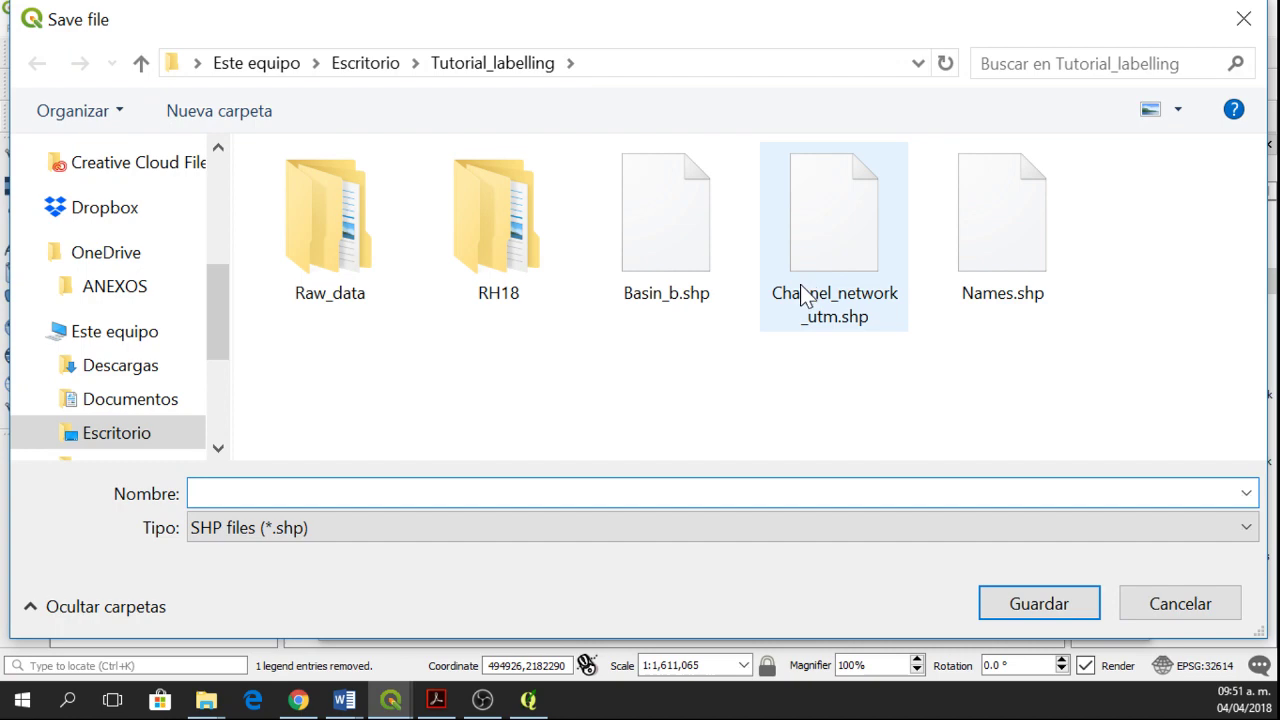
click(830, 295)
key(Tab)
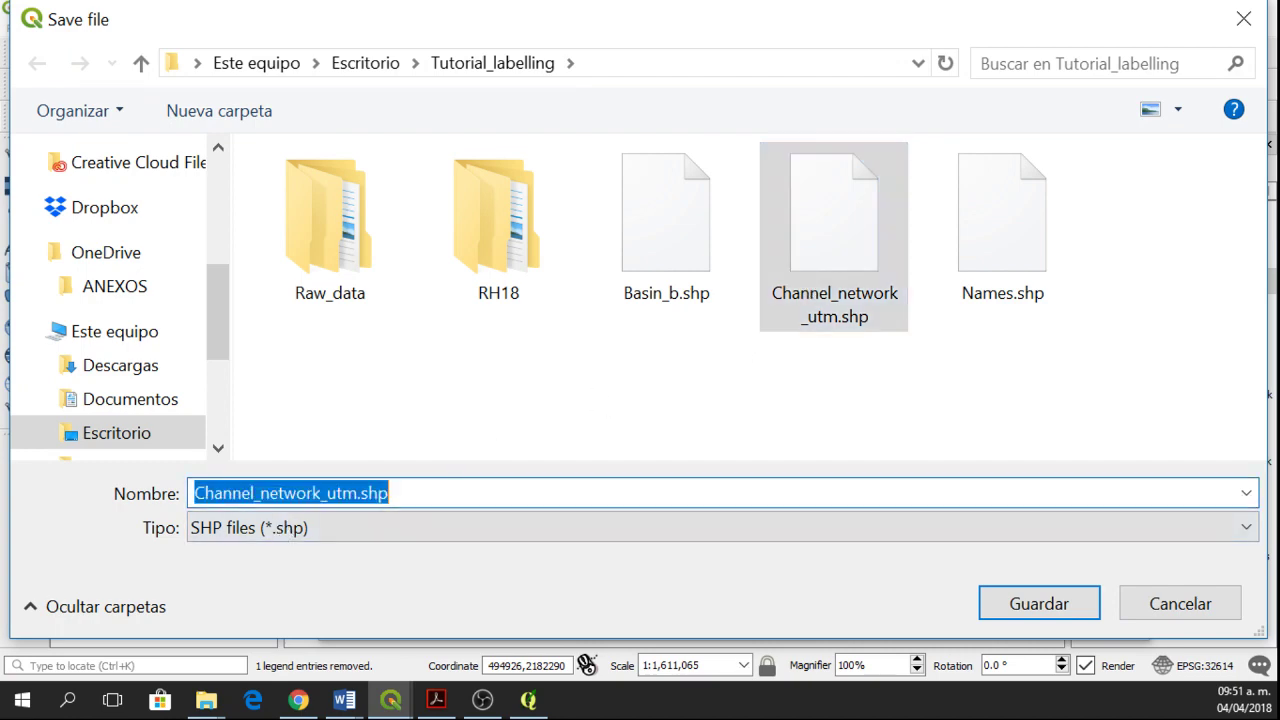
click(357, 493)
text(_BASIN)
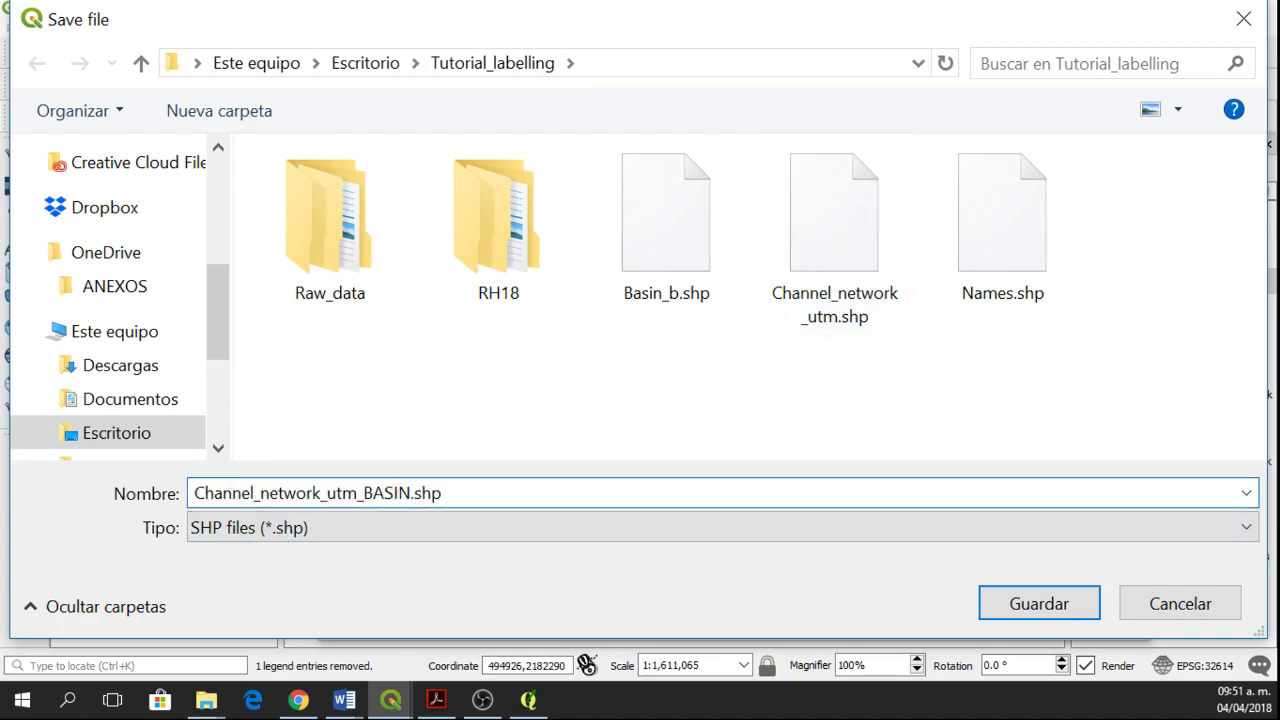
key(Return)
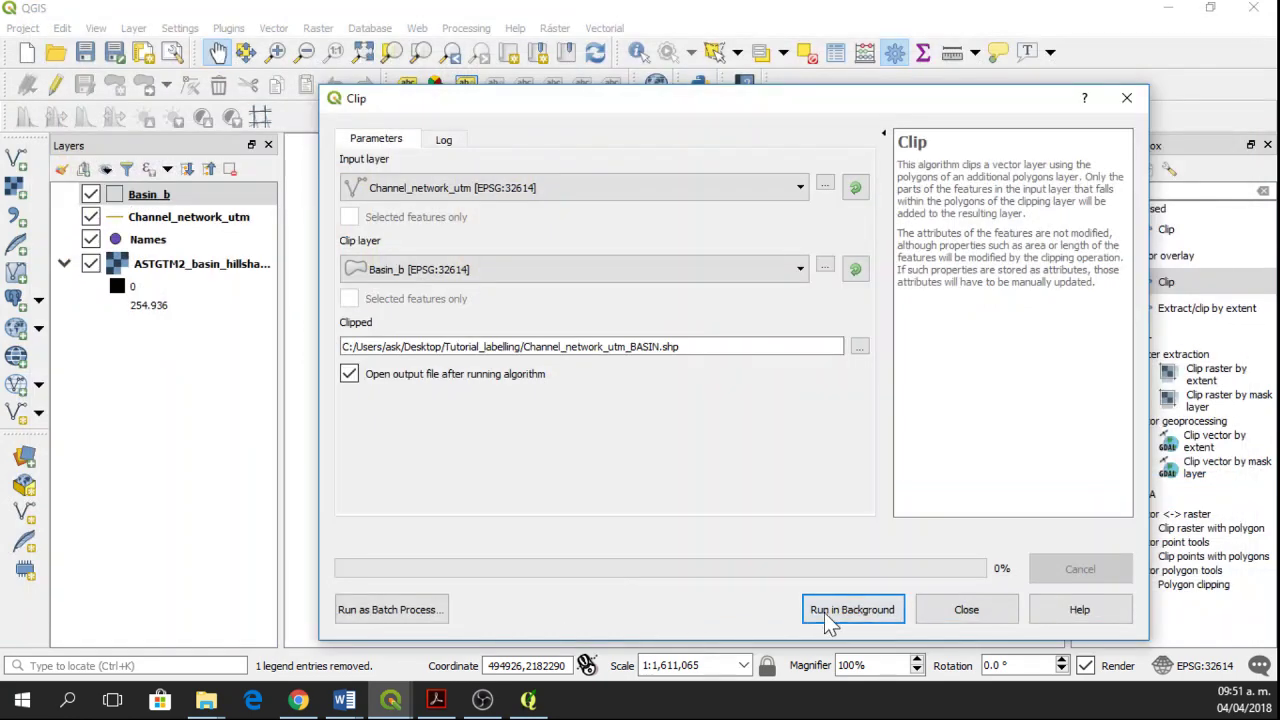
click(893, 610)
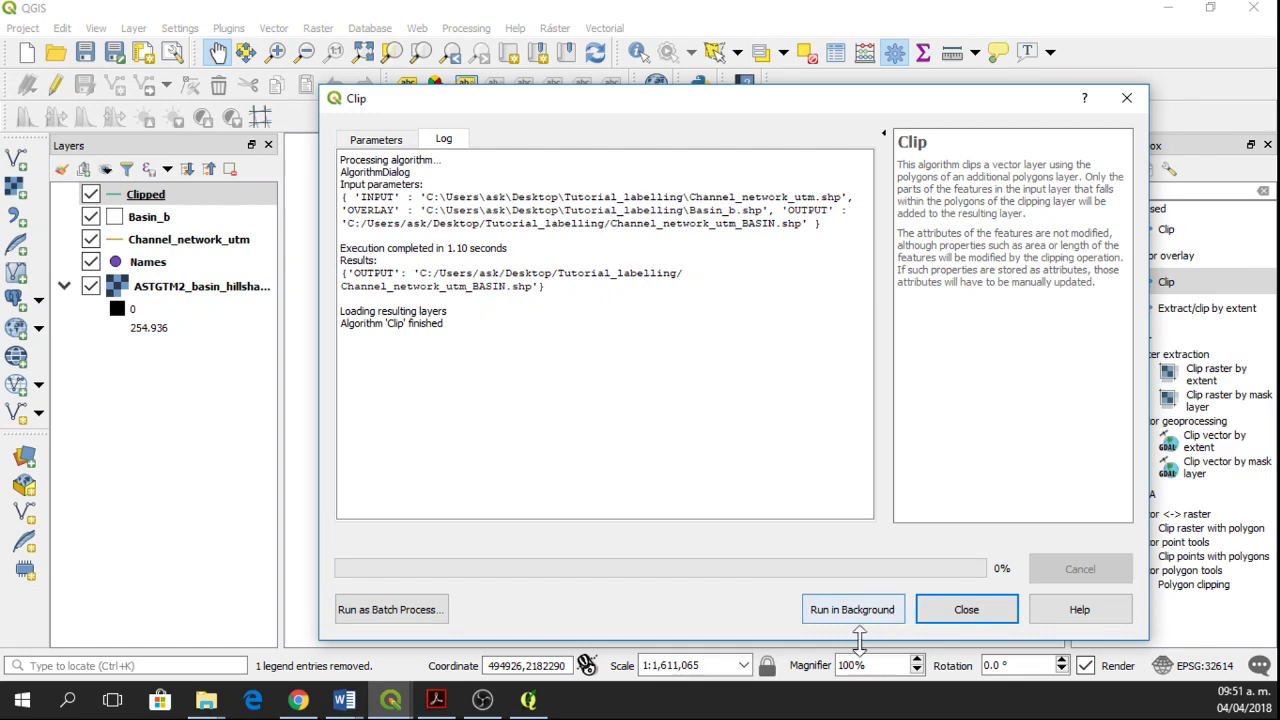
click(950, 610)
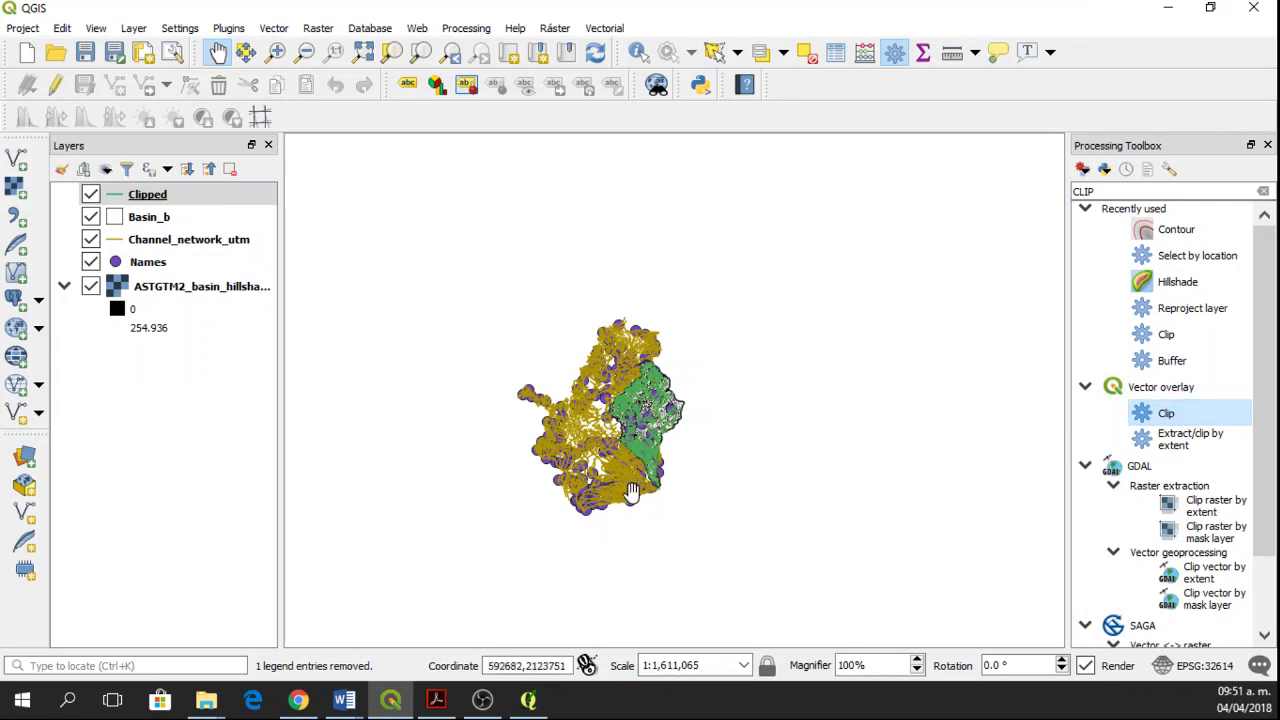
Set up the Clip tool again with Names as the input layer
double_click(1168, 415)
click(445, 190)
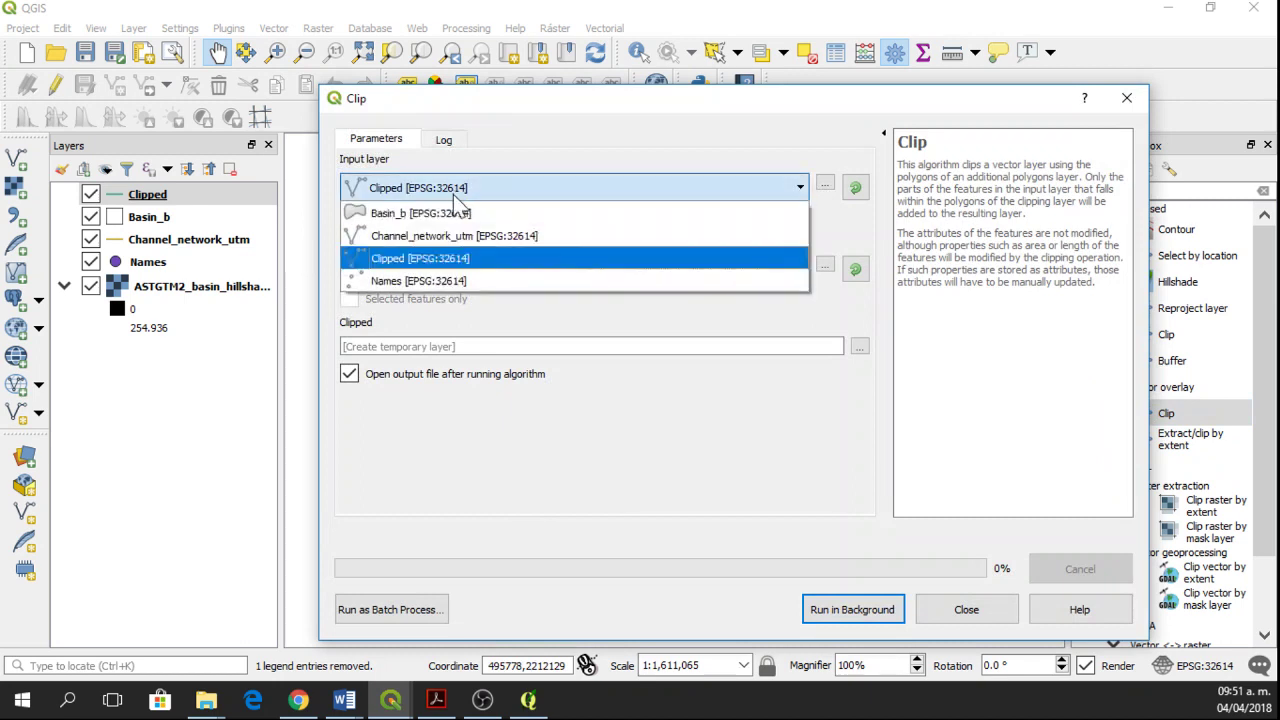
click(415, 280)
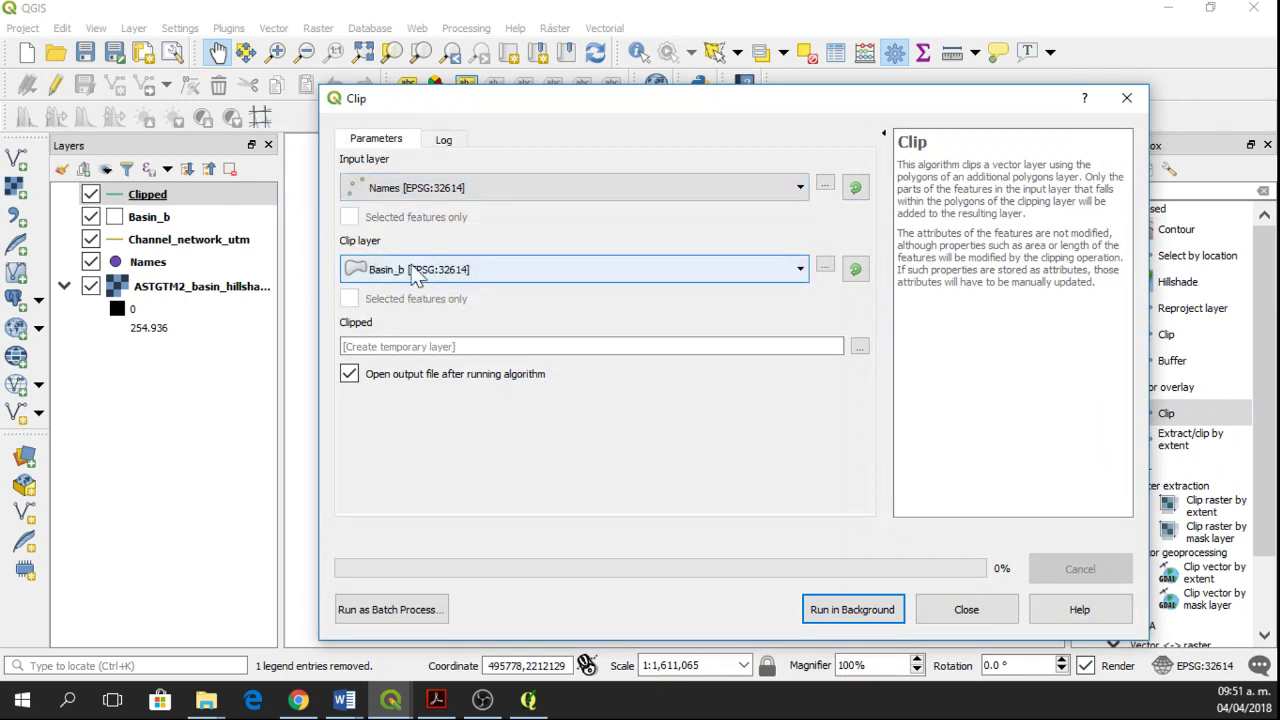
Save the clipped Names points as Names_UTM_basin.shp and run the clip
click(859, 346)
click(965, 388)
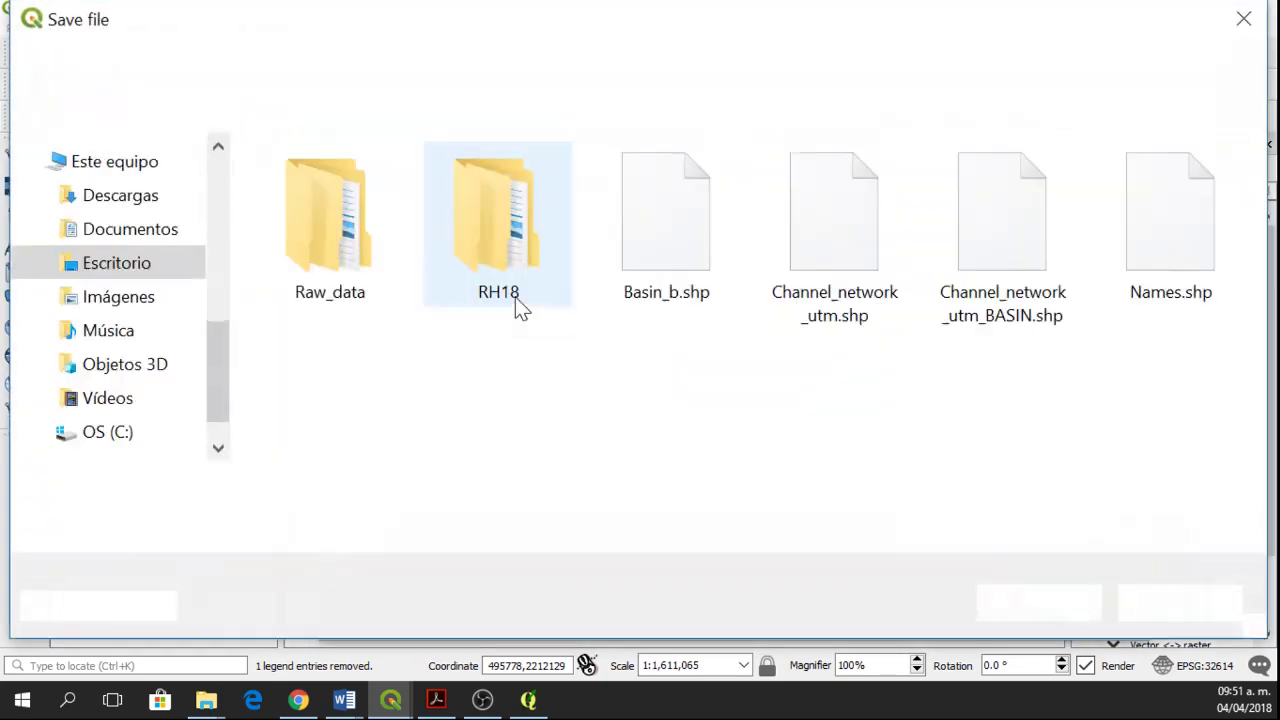
click(1146, 263)
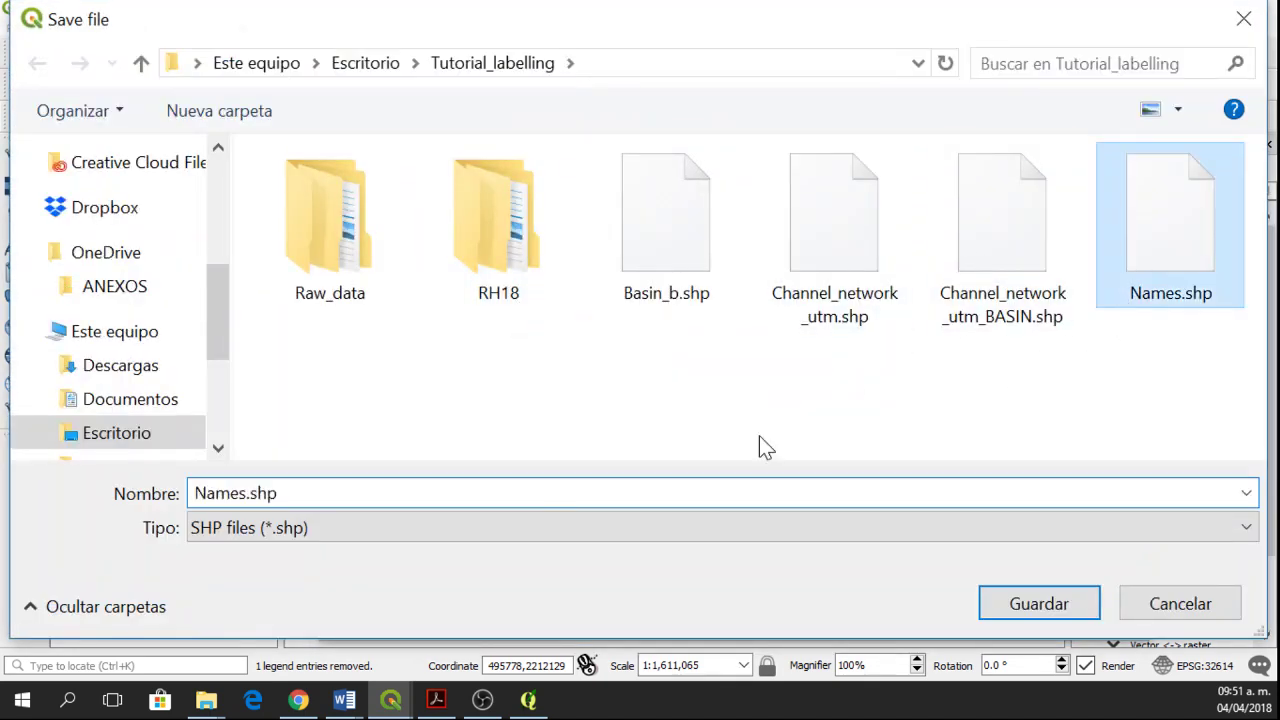
click(236, 493)
click(249, 493)
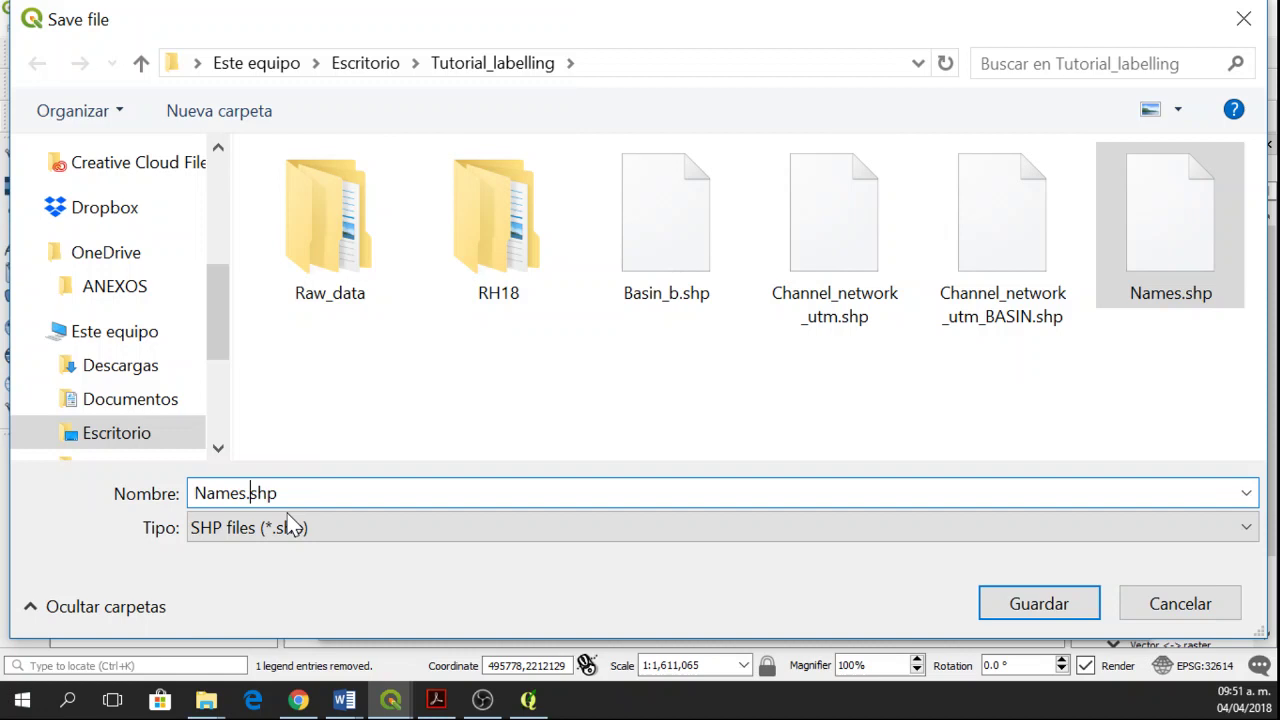
text(_UTM)
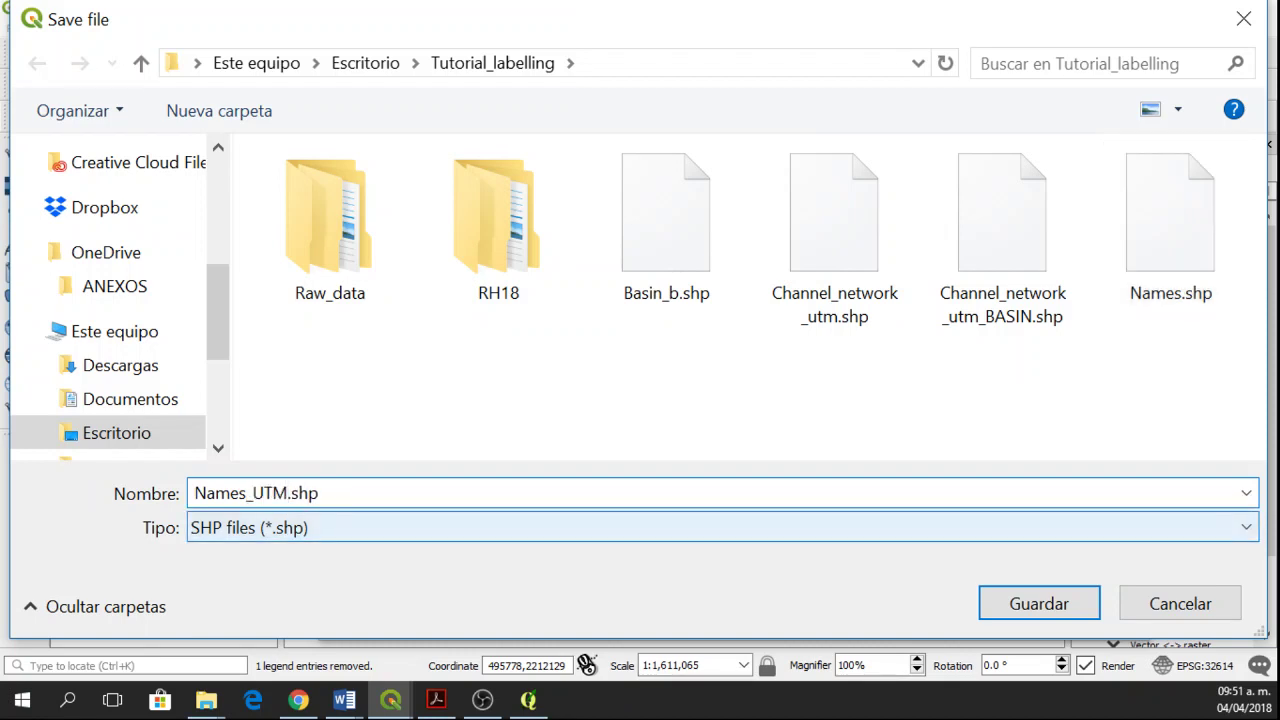
key(Tab)
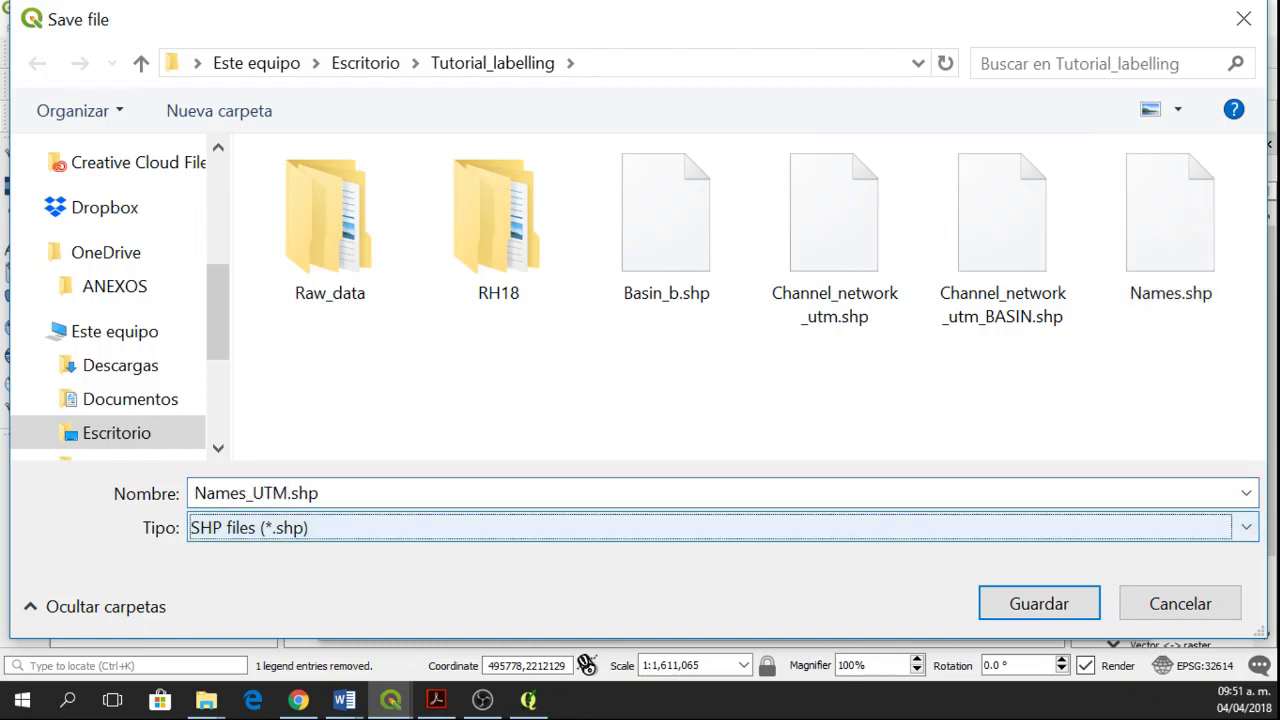
key(shift+Tab)
click(288, 493)
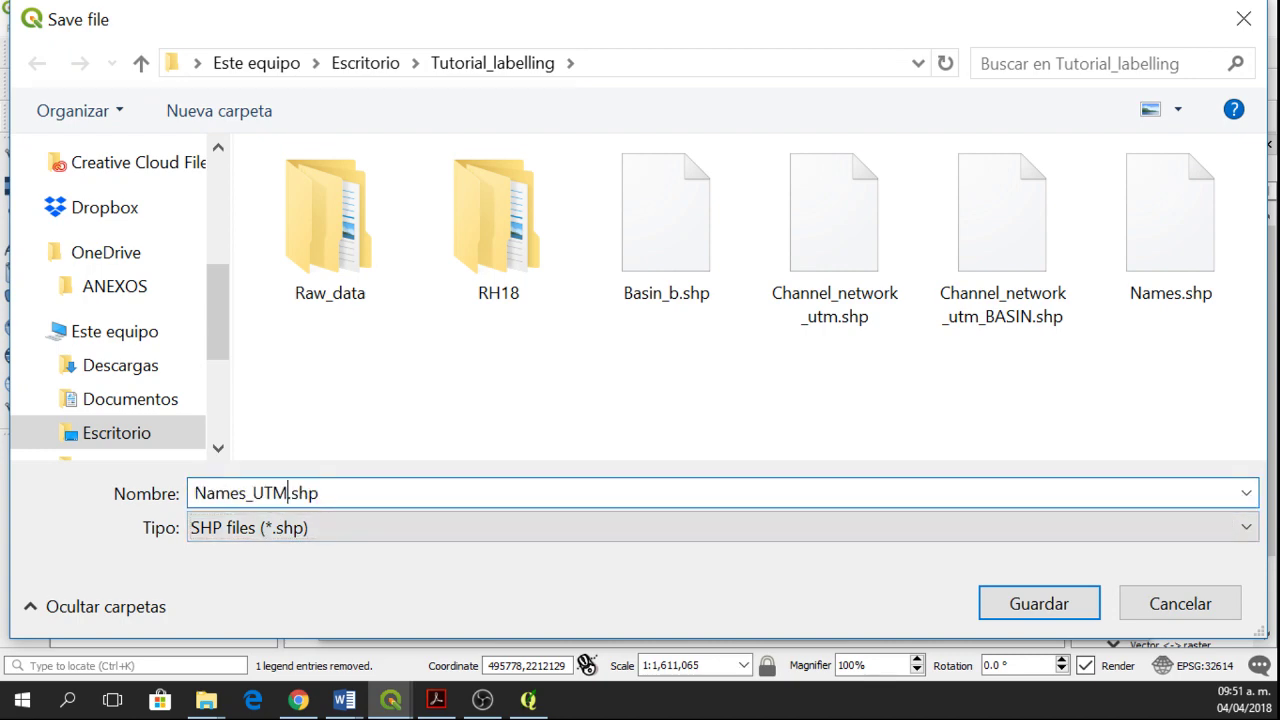
text(_basin)
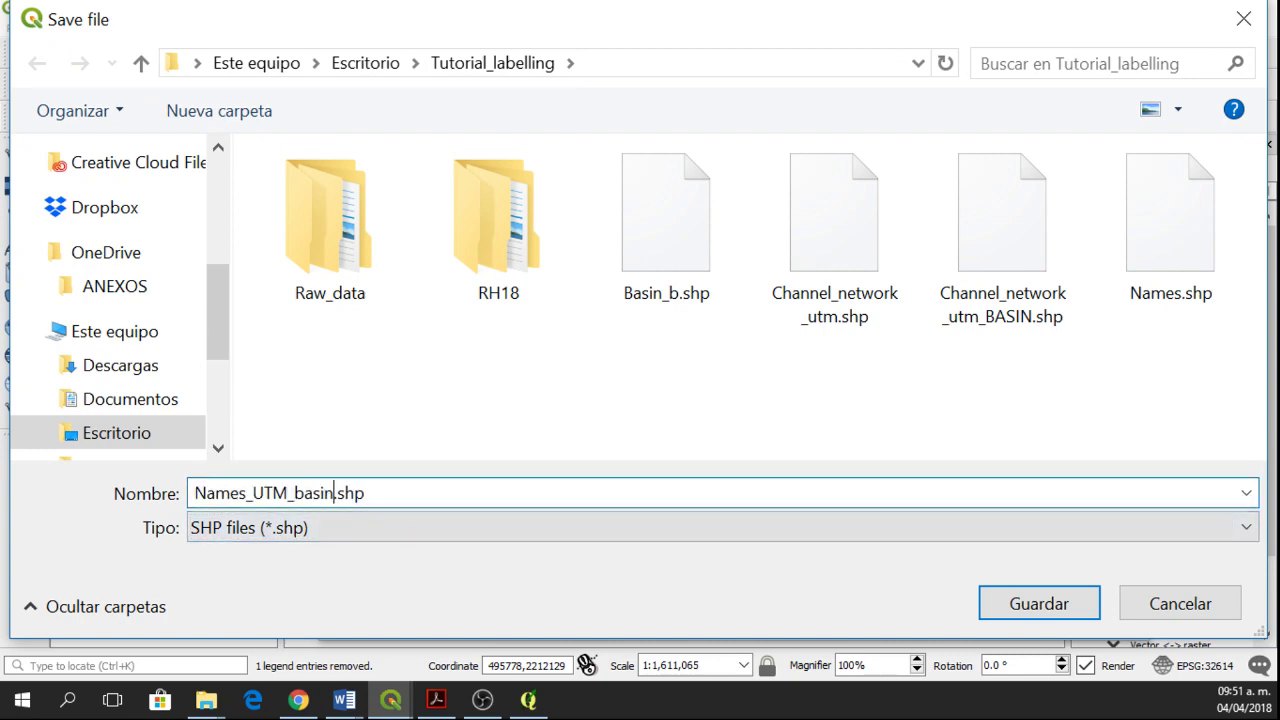
click(1040, 603)
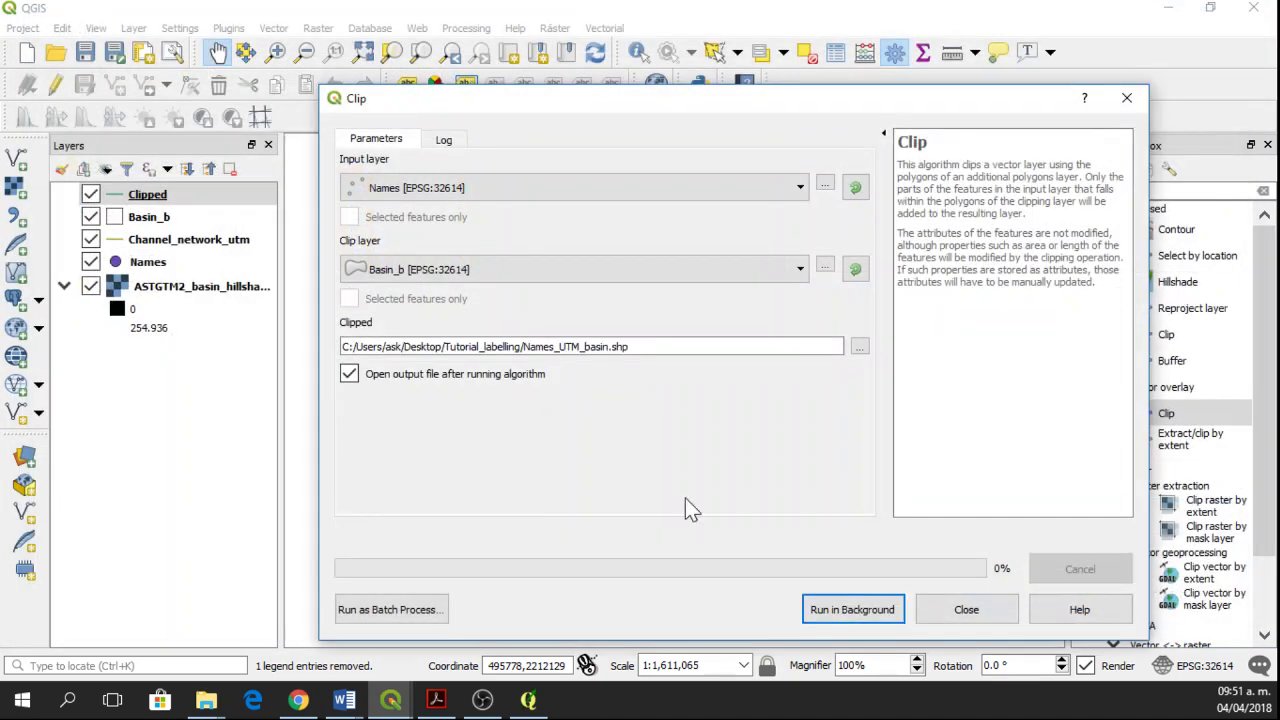
click(879, 609)
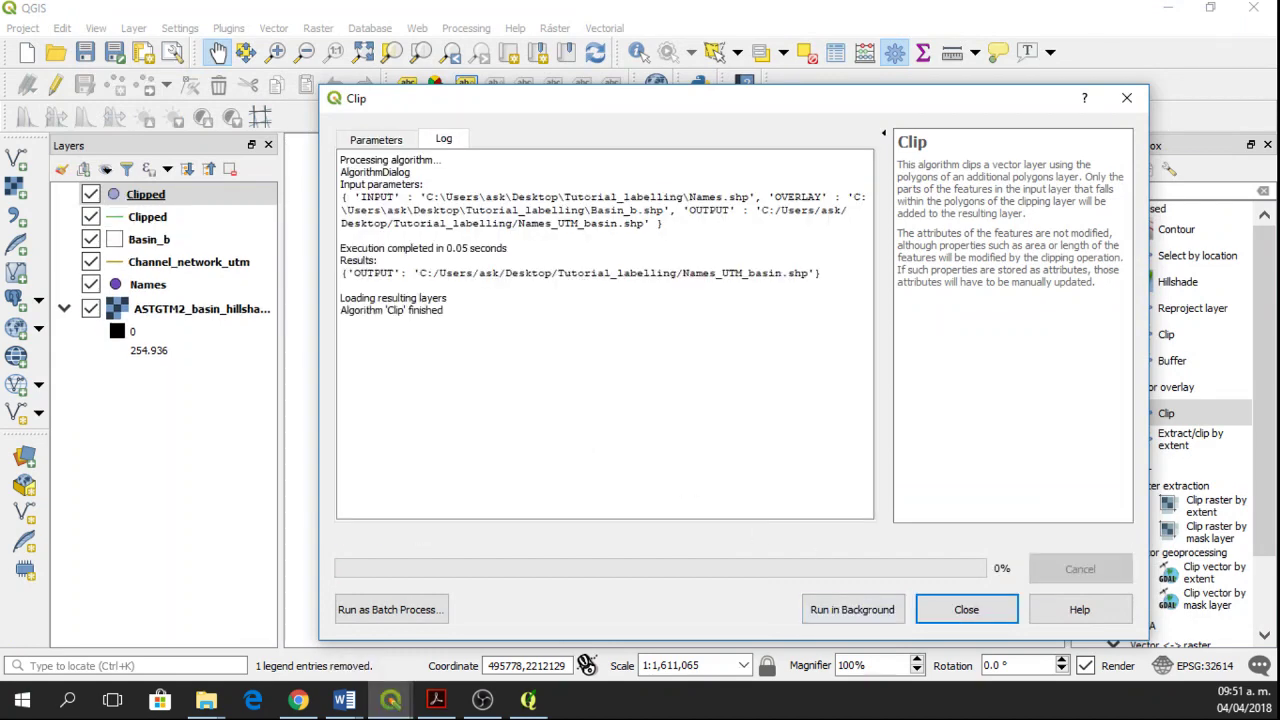
click(1127, 98)
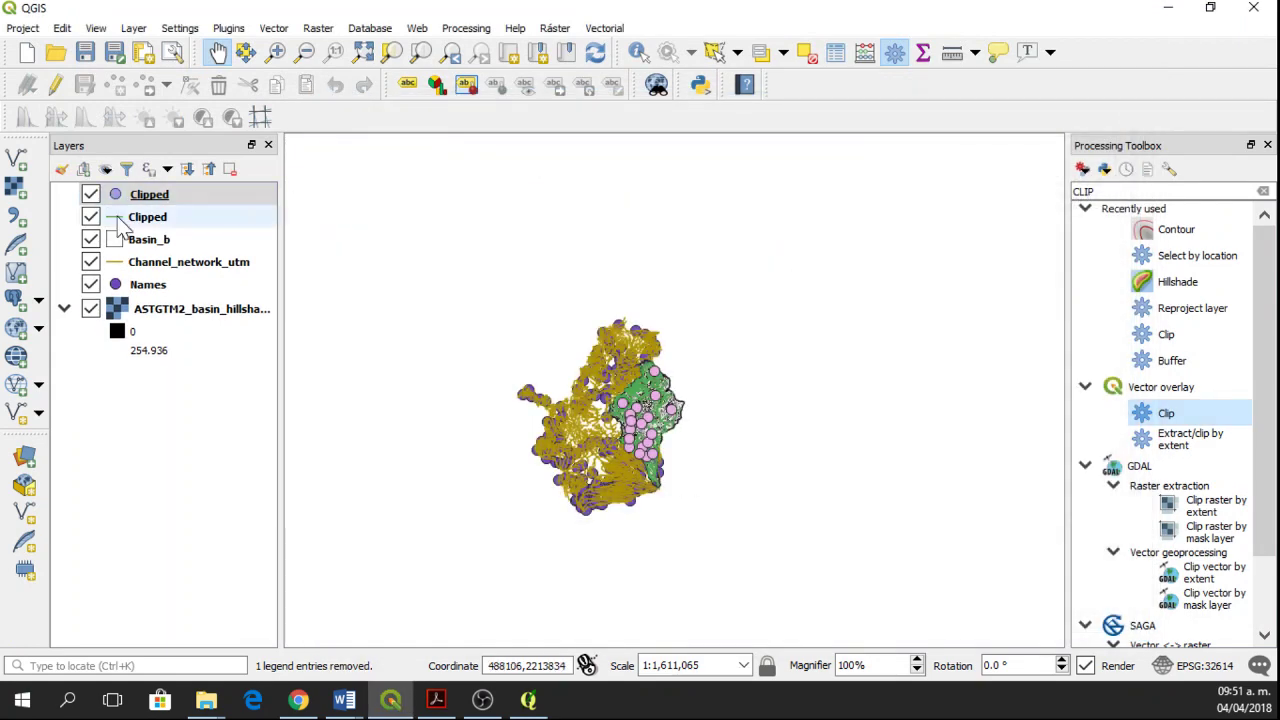
Remove both temporary Clipped layers from the project
ctrl+click(150, 219)
right_click(150, 228)
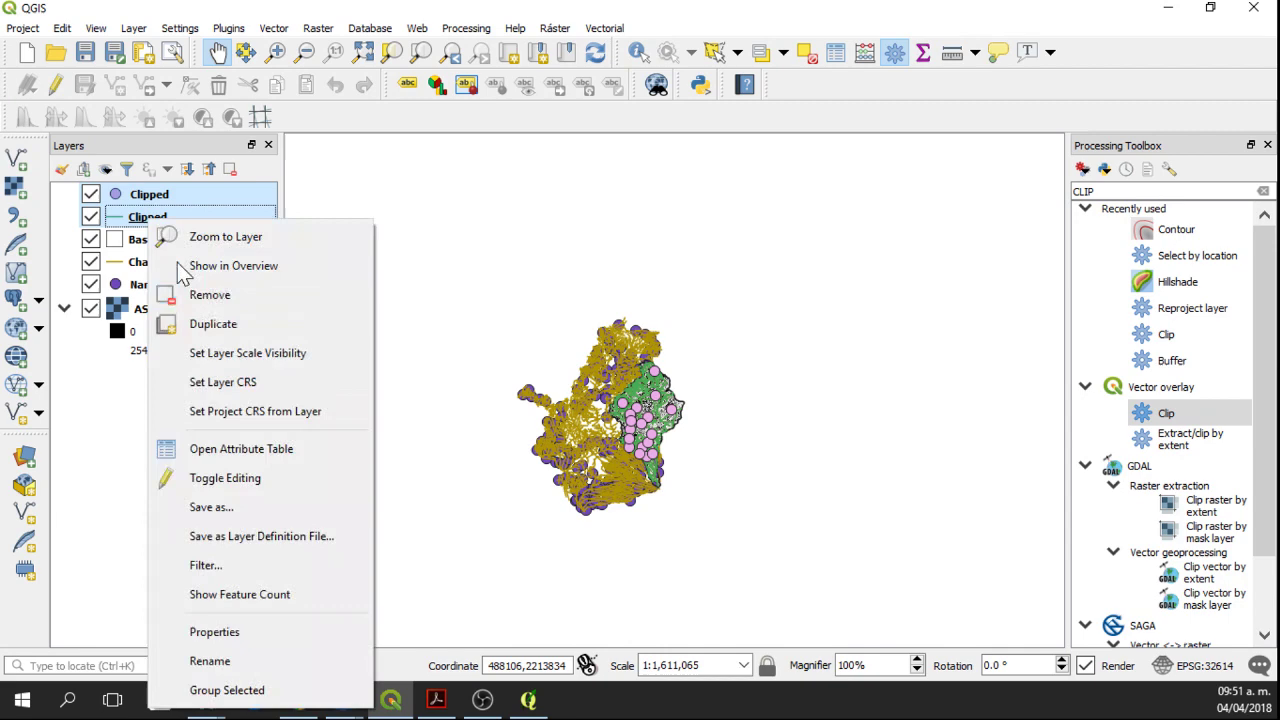
click(245, 296)
click(578, 390)
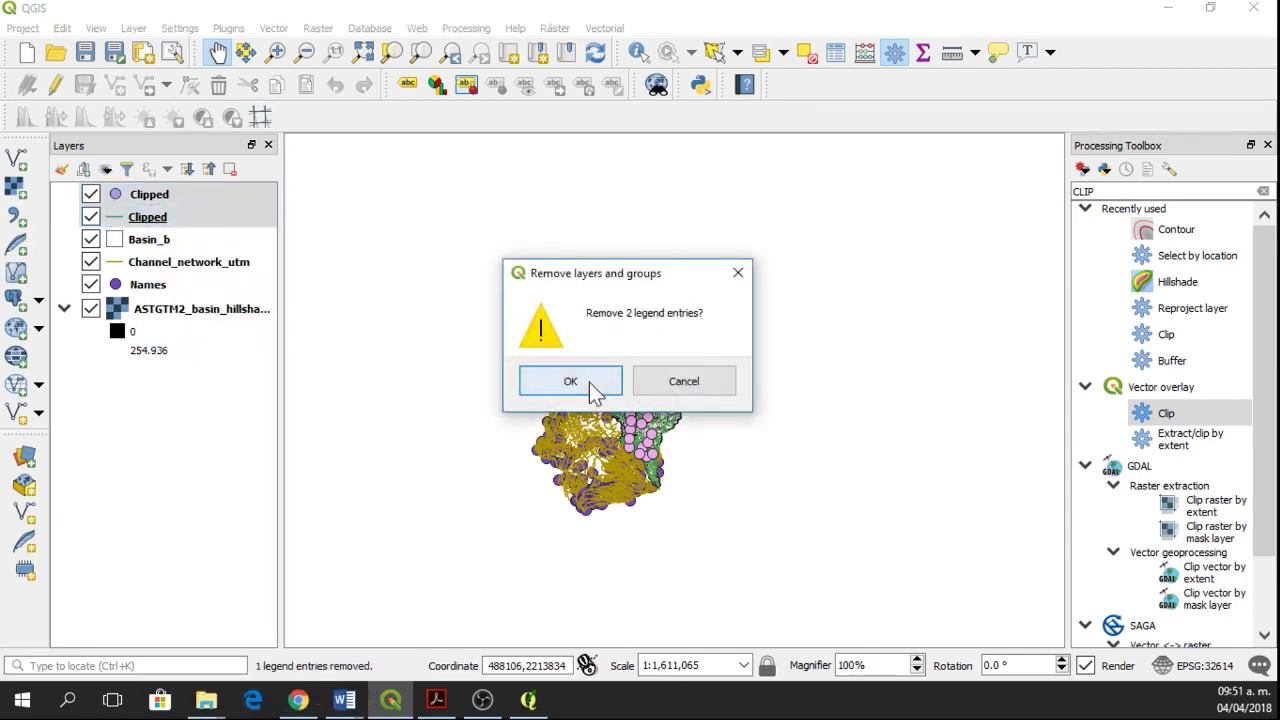
Add Channel_network_utm_BASIN.shp and Names_UTM_basin.shp as vector layers
click(16, 168)
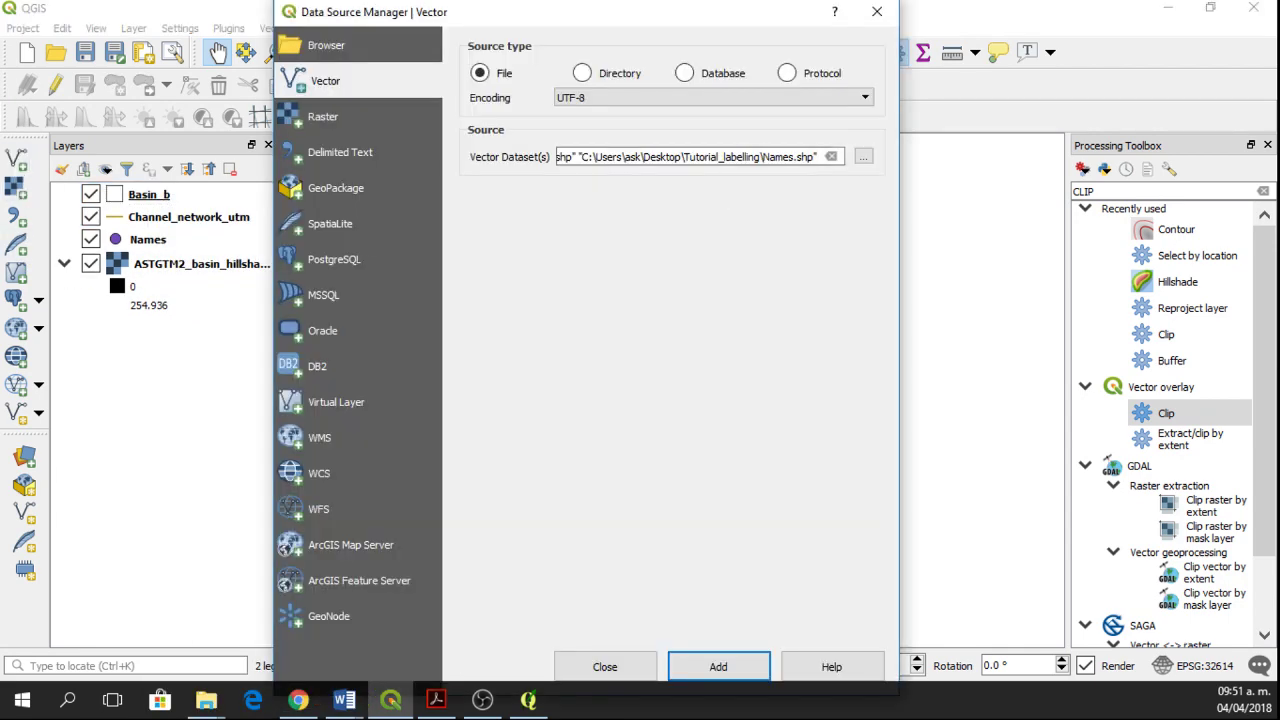
click(863, 156)
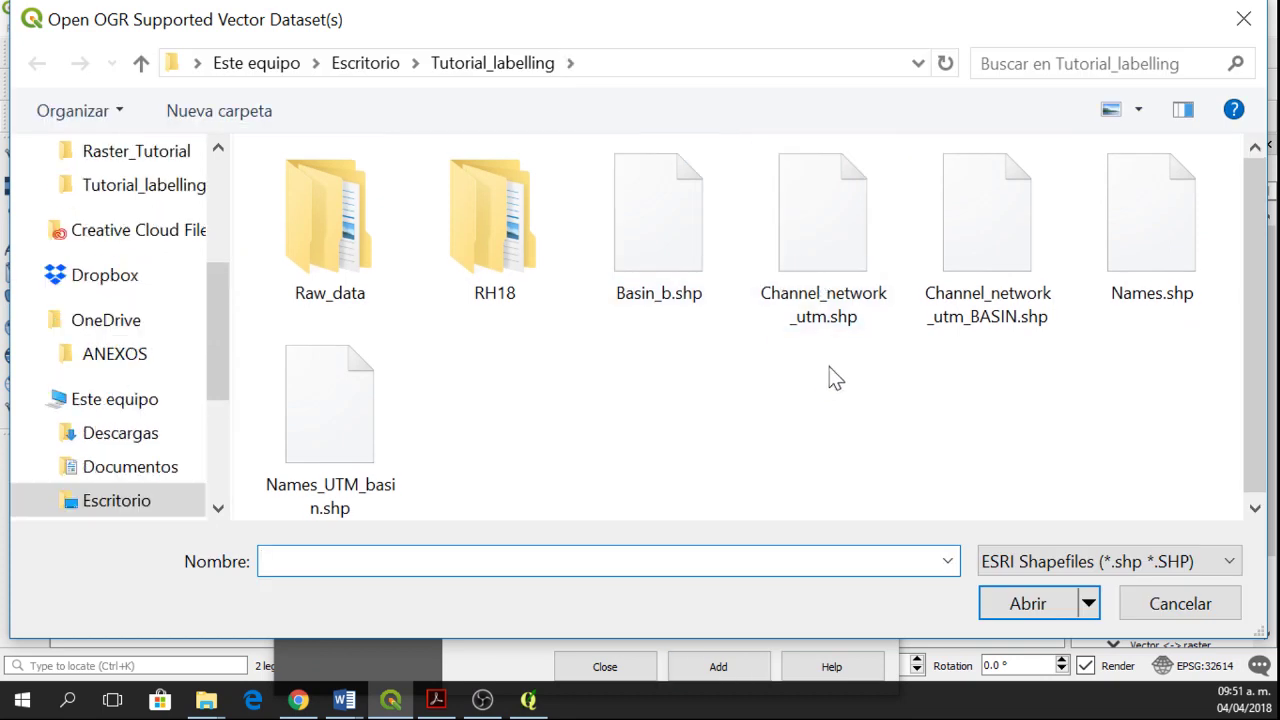
click(1005, 300)
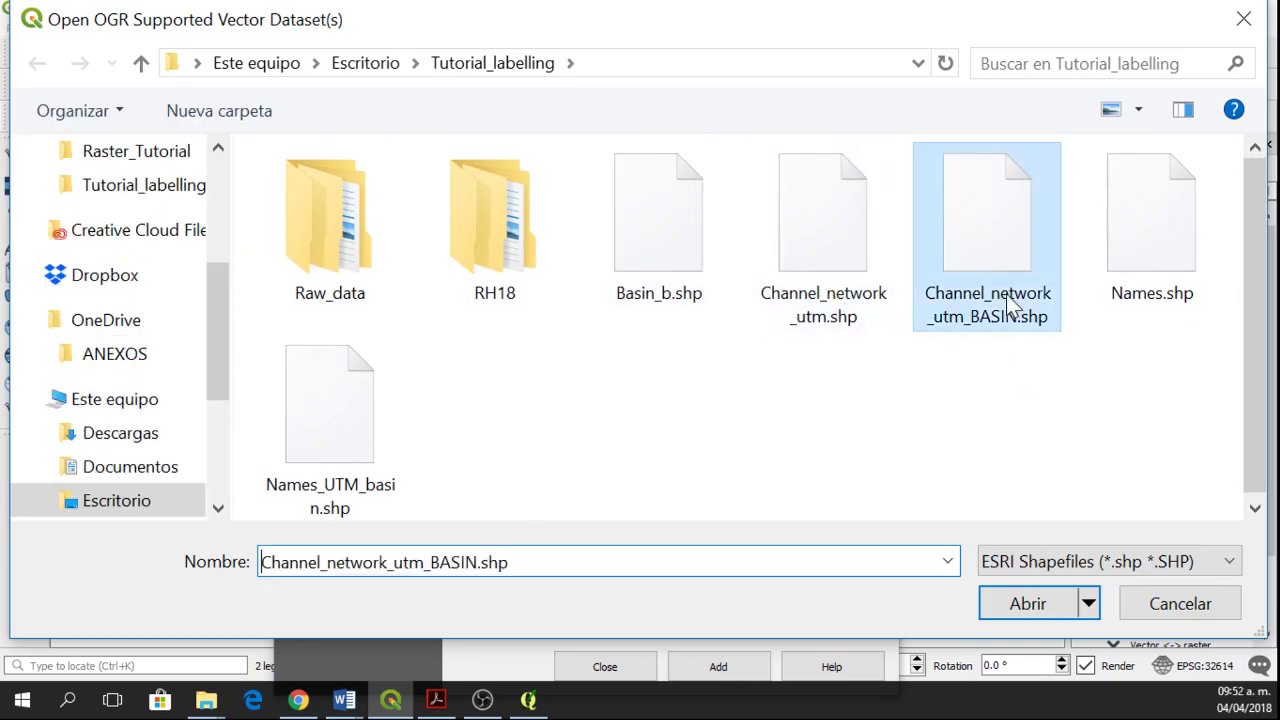
ctrl+click(325, 457)
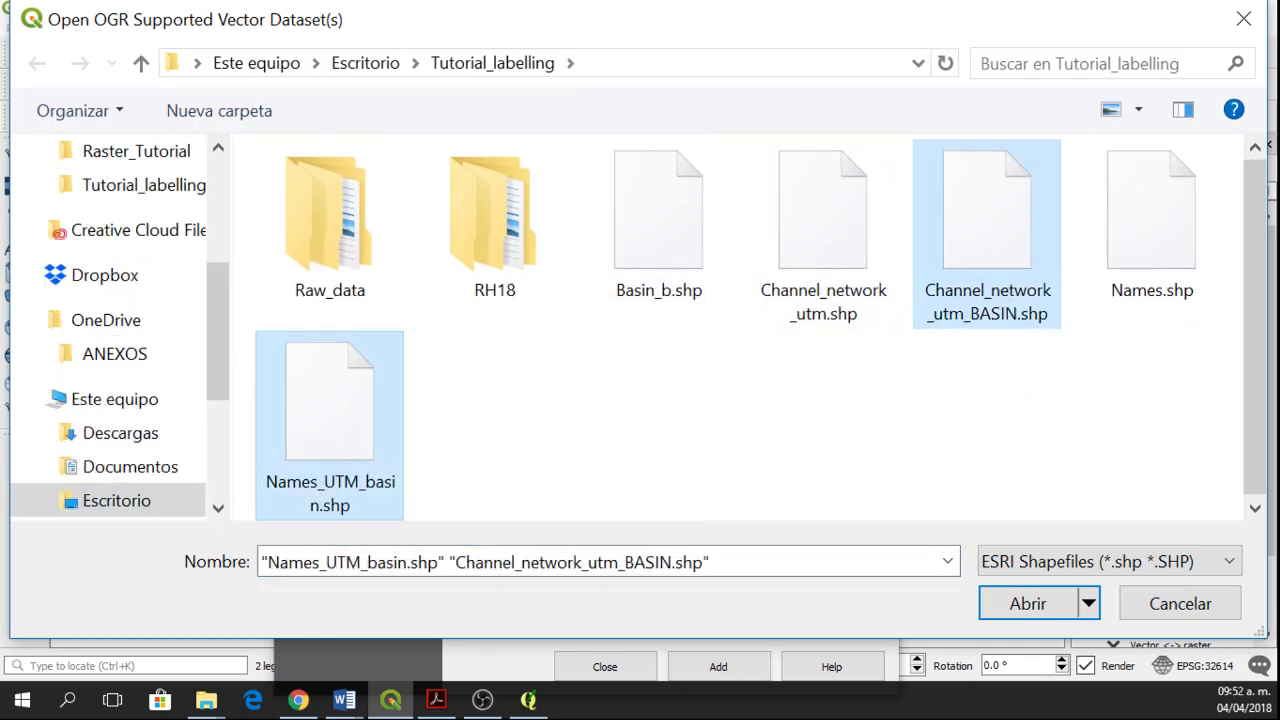
click(1025, 605)
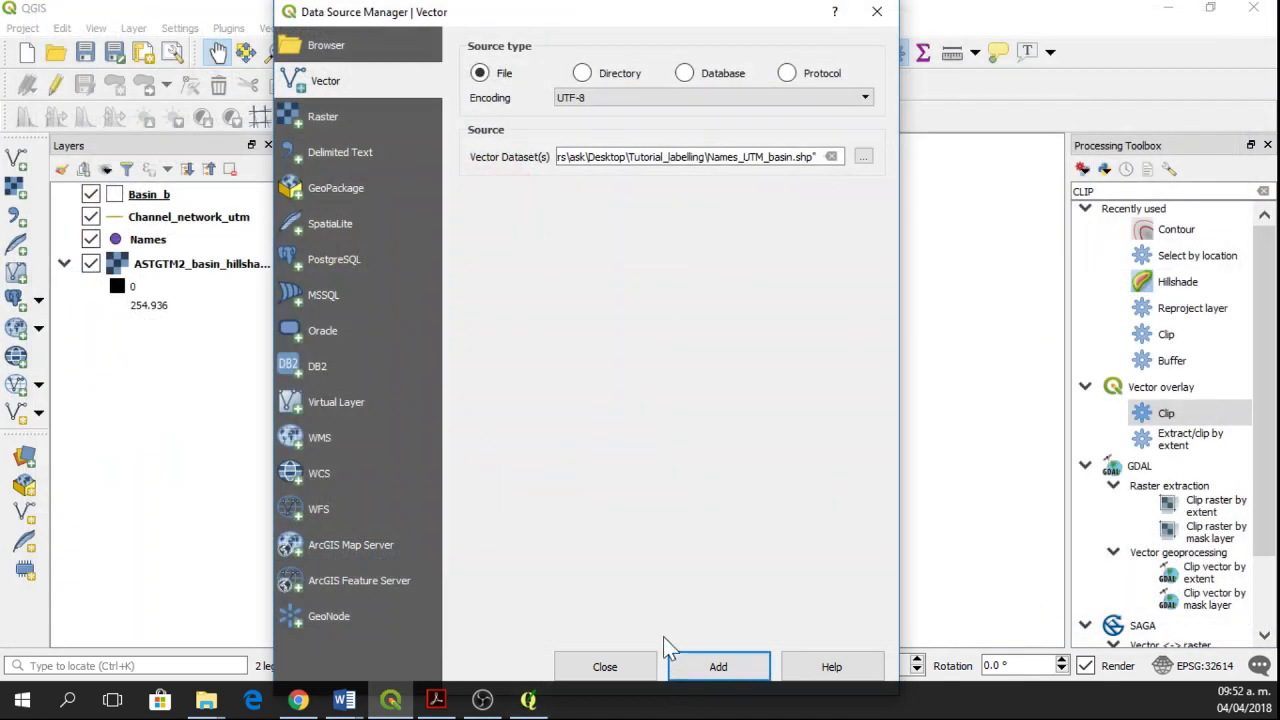
click(707, 666)
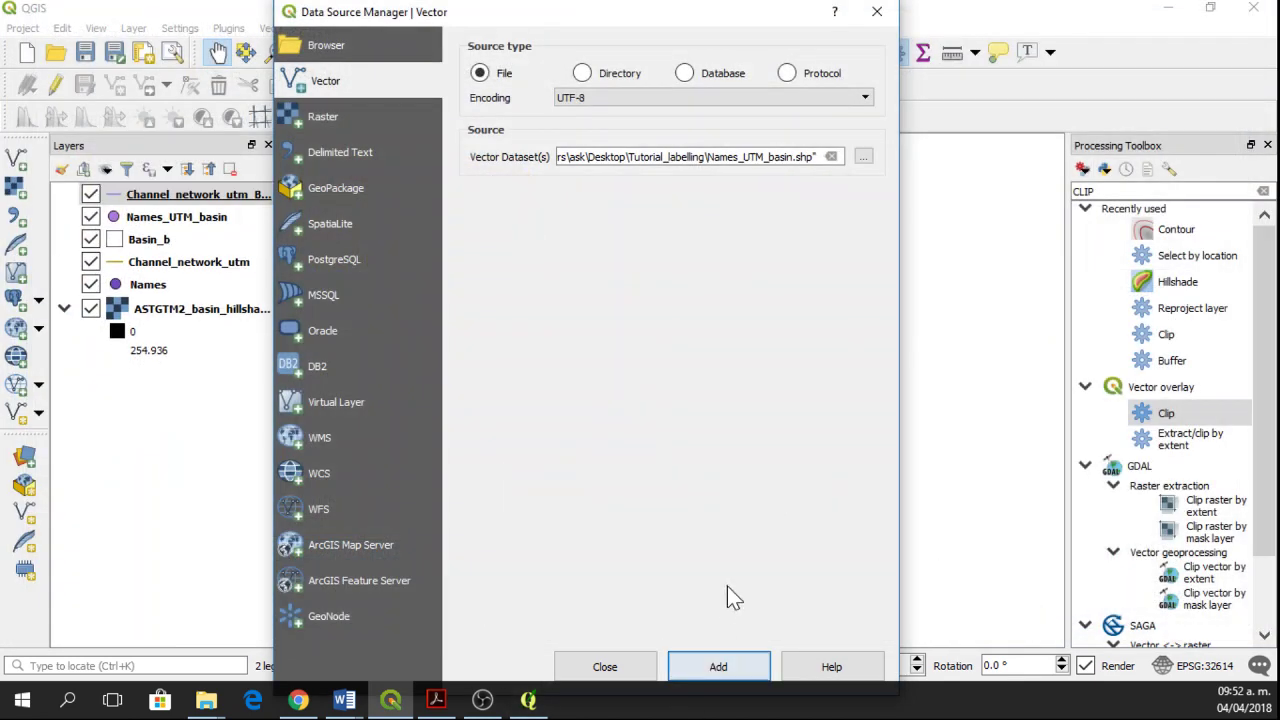
click(877, 11)
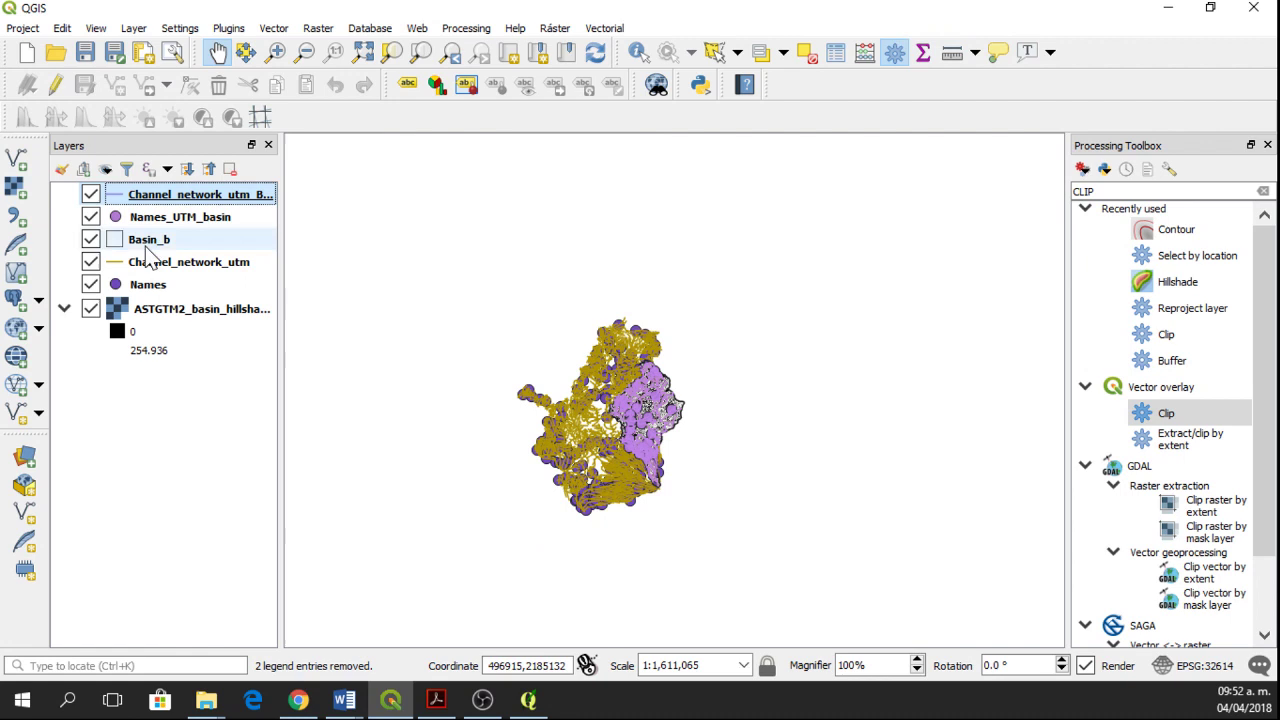
Delete the original Channel_network_utm and Names layers from the Layers panel
click(90, 262)
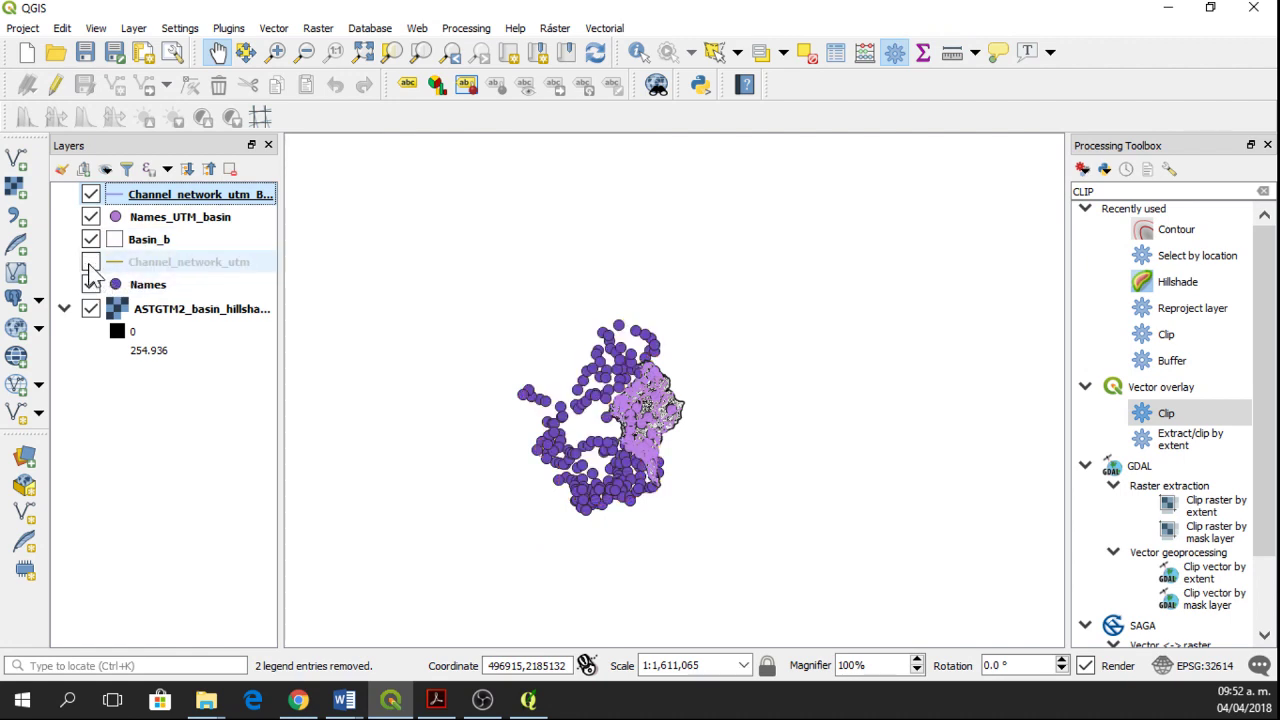
click(90, 262)
click(90, 262)
click(145, 286)
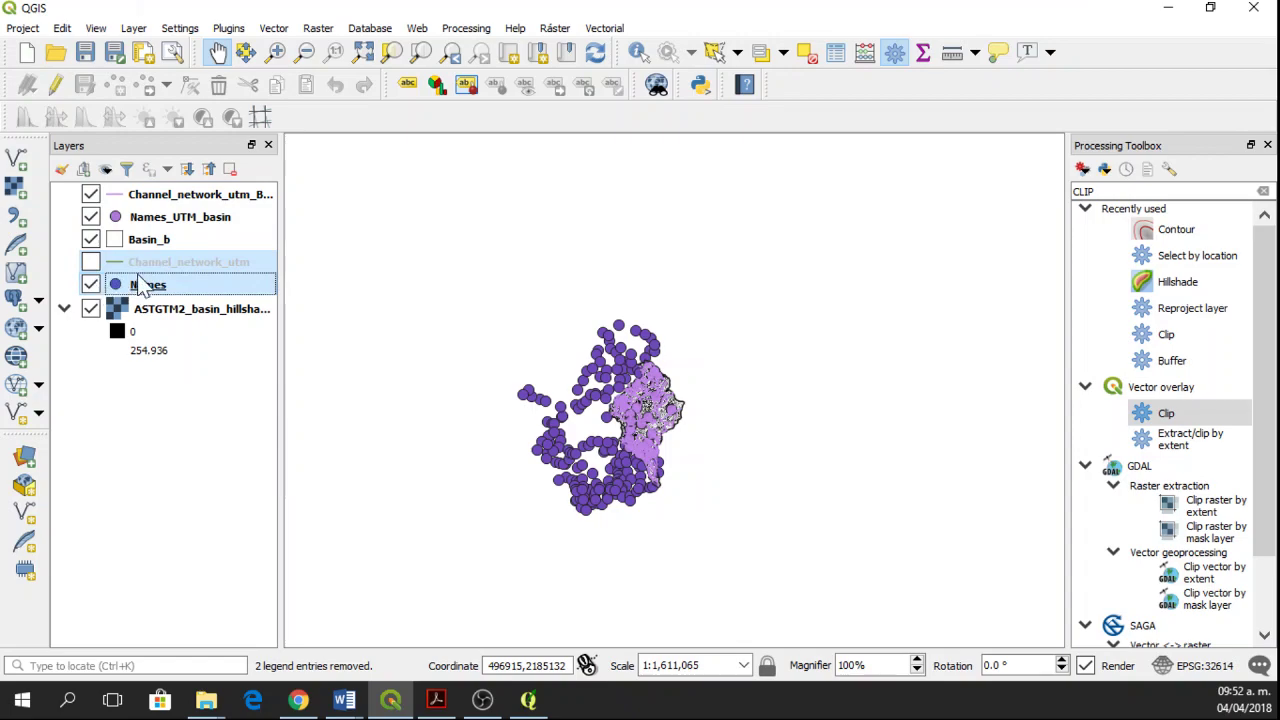
right_click(140, 285)
click(214, 77)
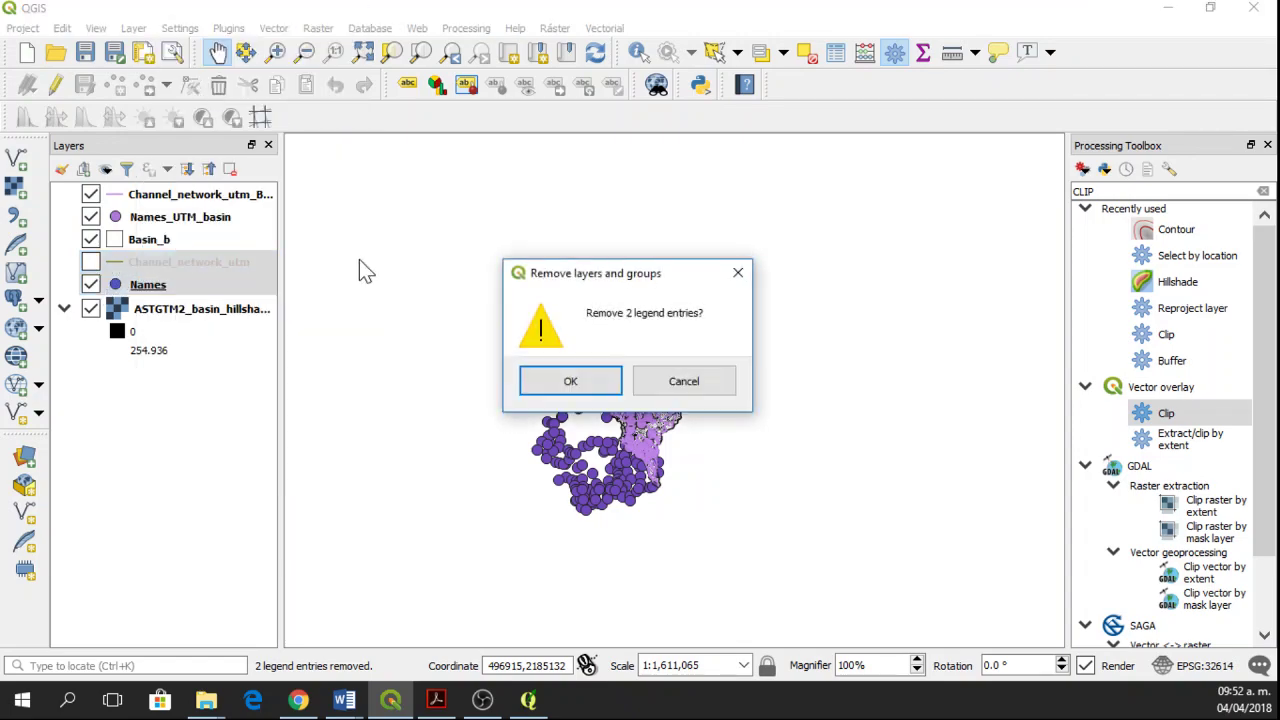
click(612, 385)
Select Names_UTM_basin in the Layers panel and bring up its context menu
scroll(652, 440, up, 2)
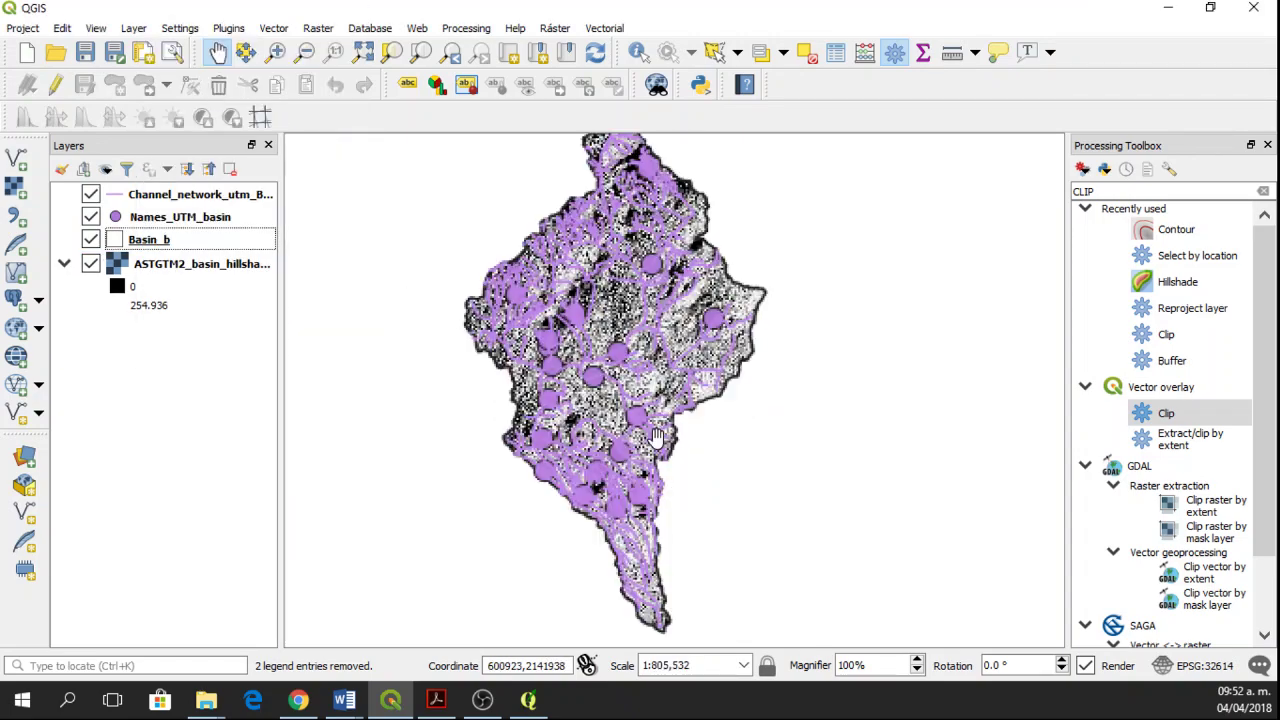
scroll(652, 440, down, 1)
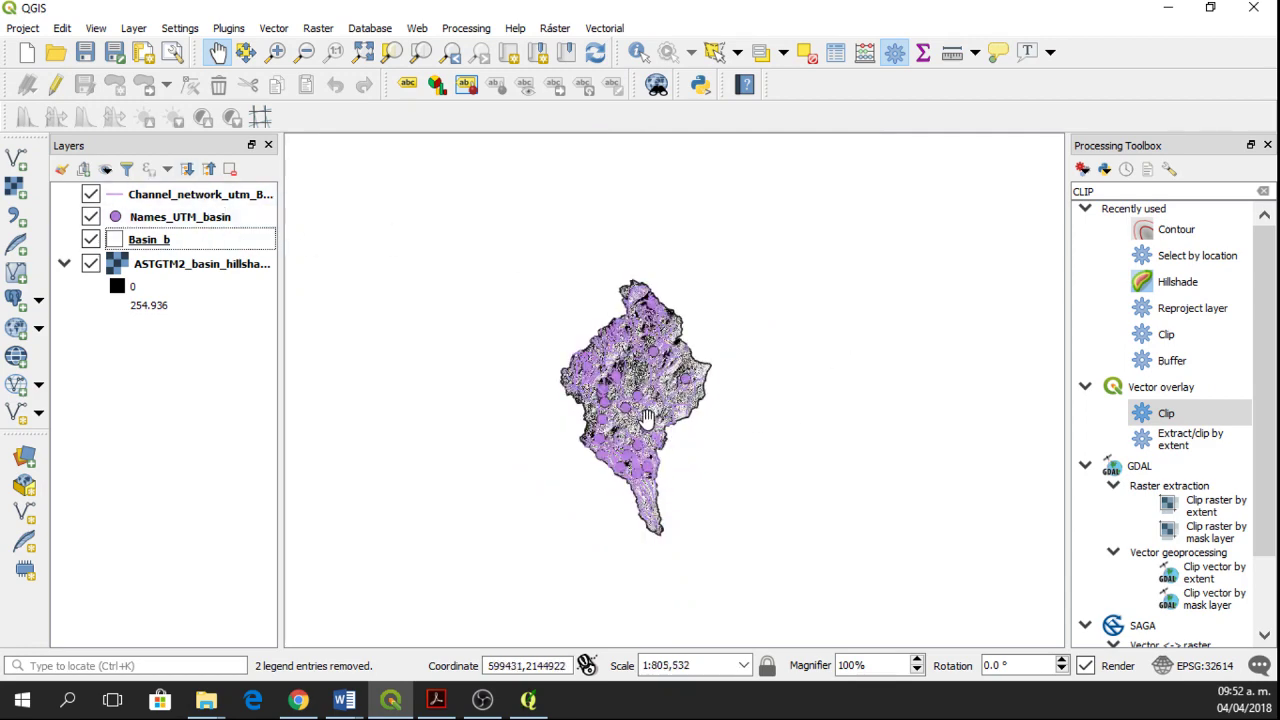
scroll(637, 450, up, 1)
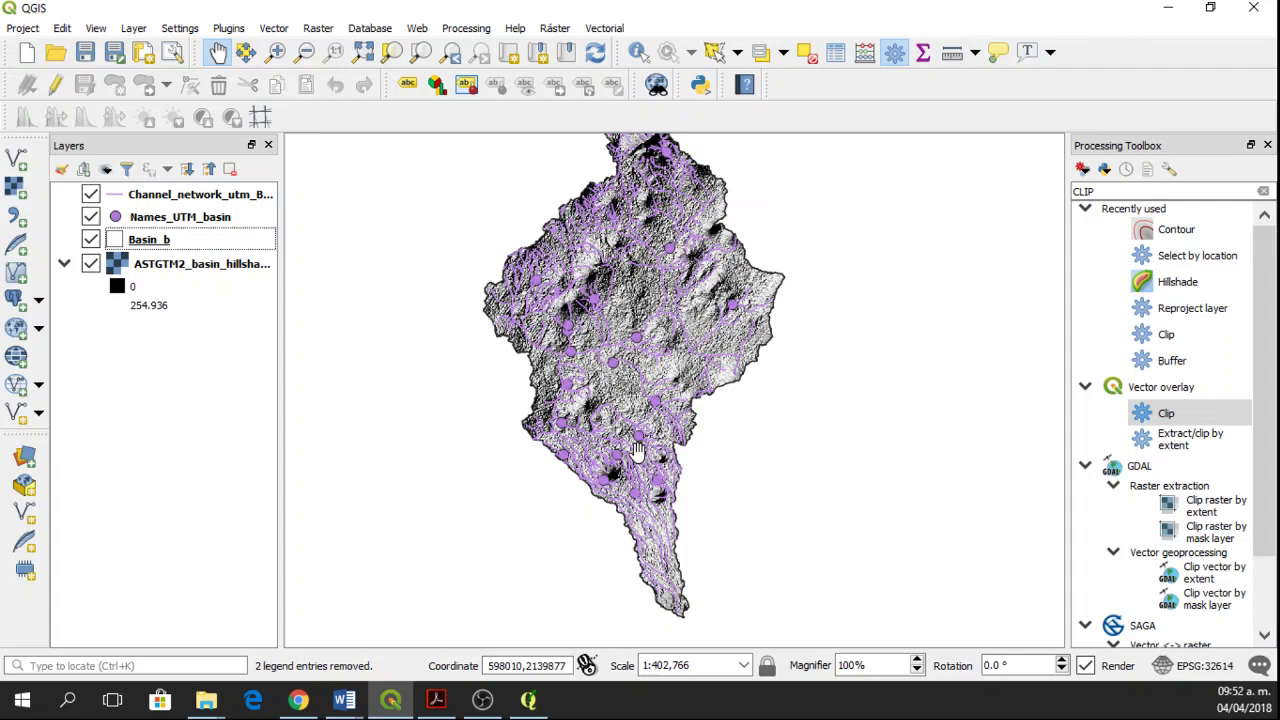
scroll(636, 452, down, 1)
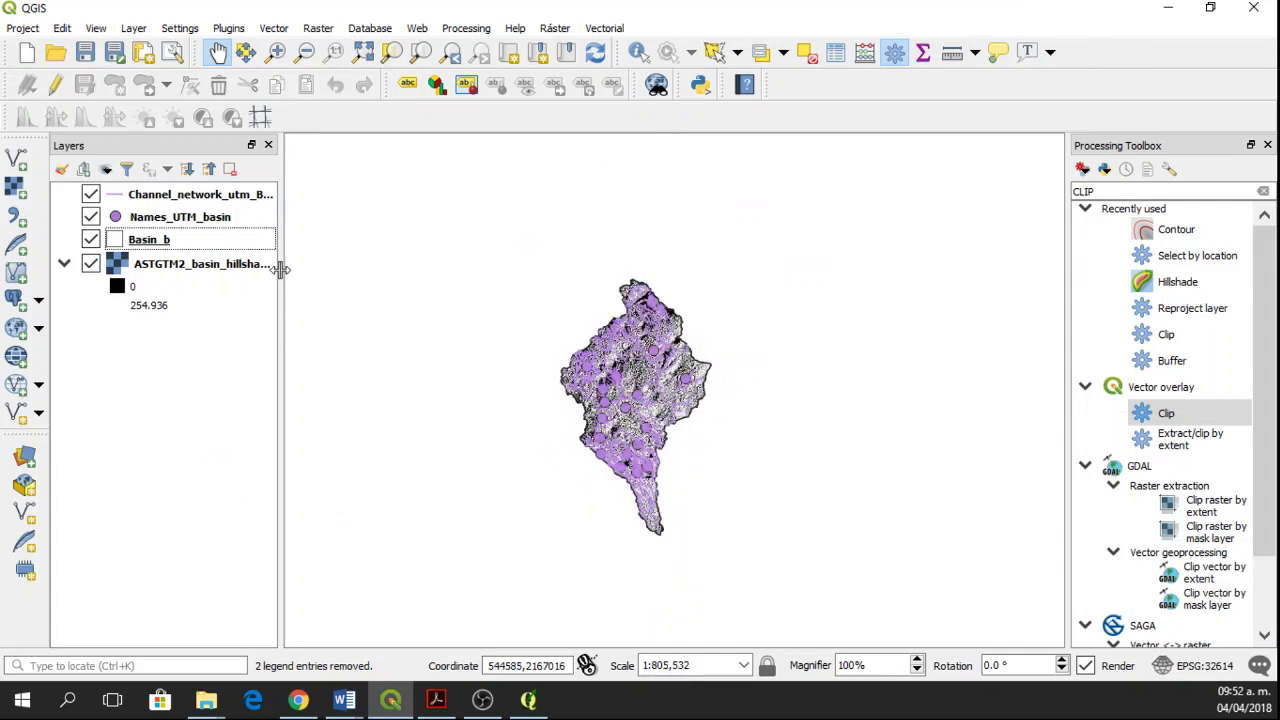
click(140, 217)
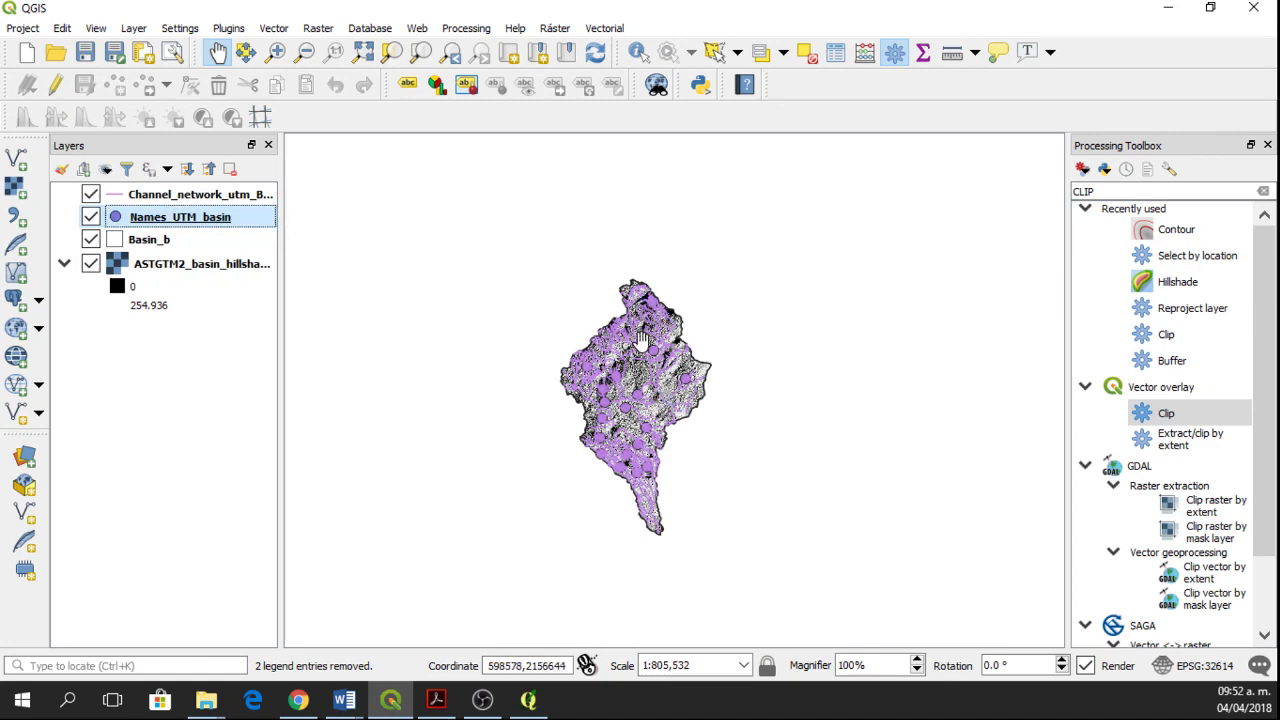
right_click(165, 214)
Open the Names_UTM_basin attribute table, review the TYPE and NAME columns, then close it
click(236, 472)
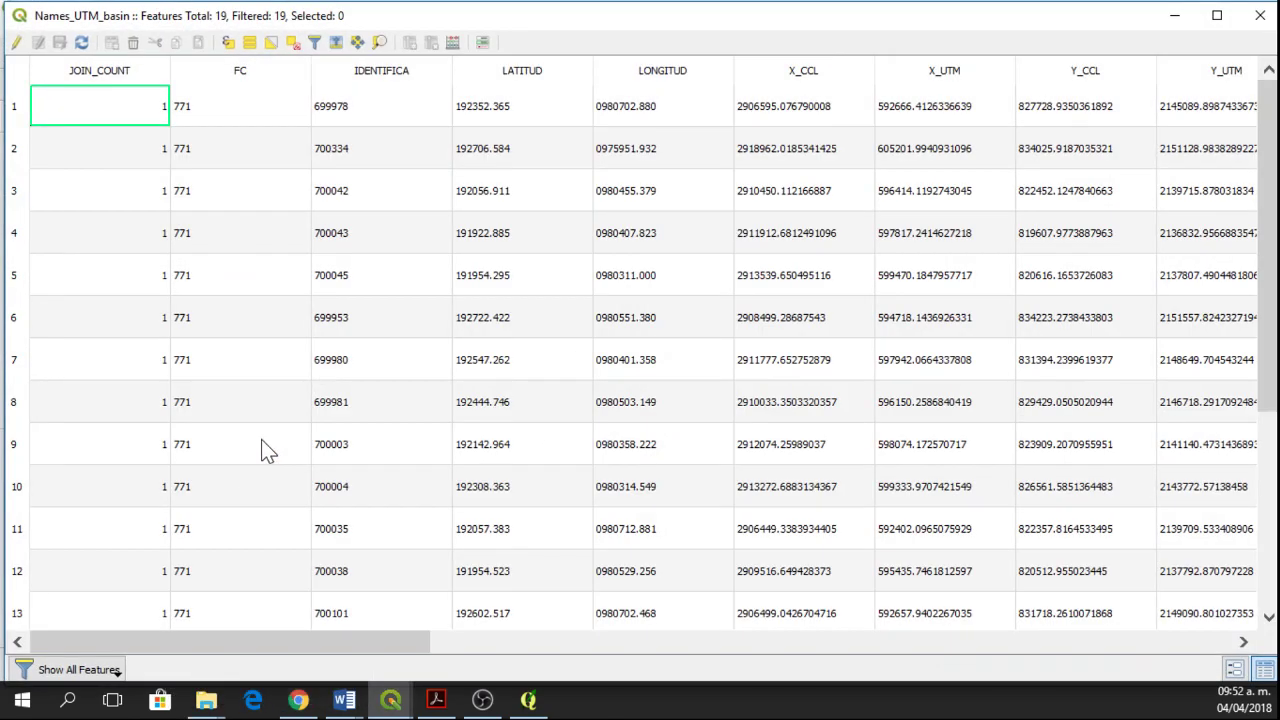
drag(235, 641, 1033, 640)
drag(1108, 625, 1110, 628)
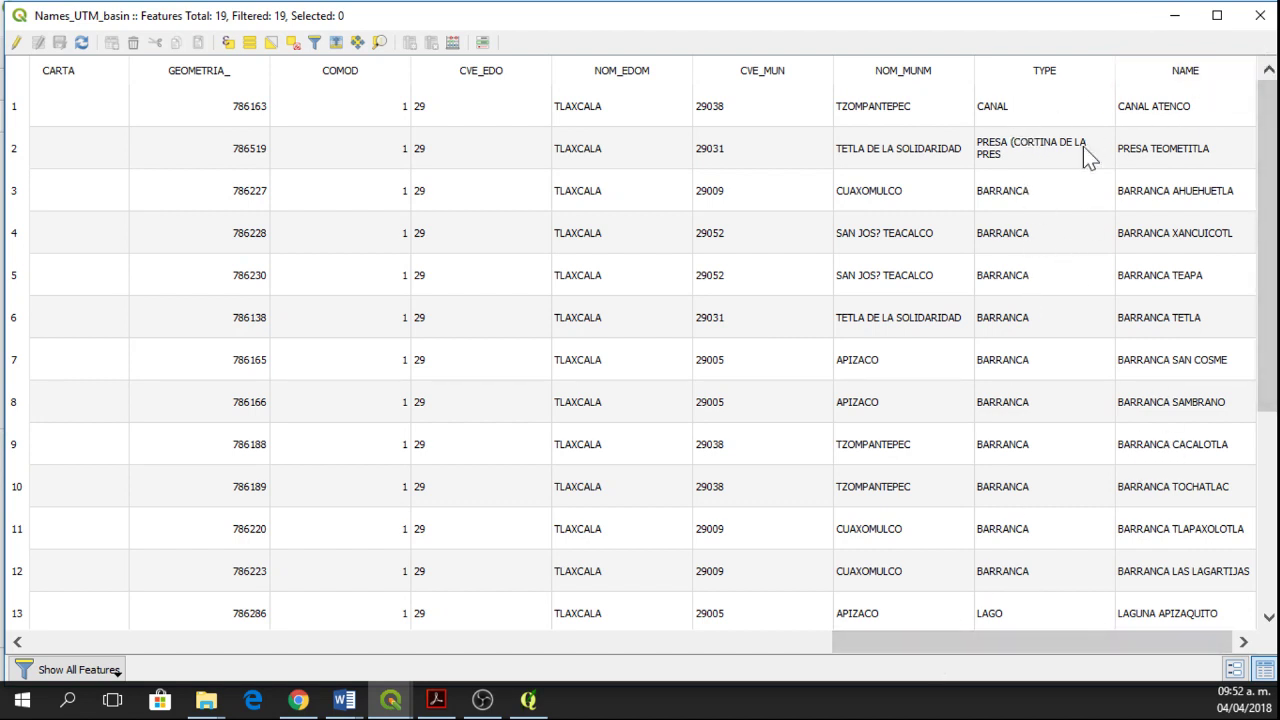
click(1260, 16)
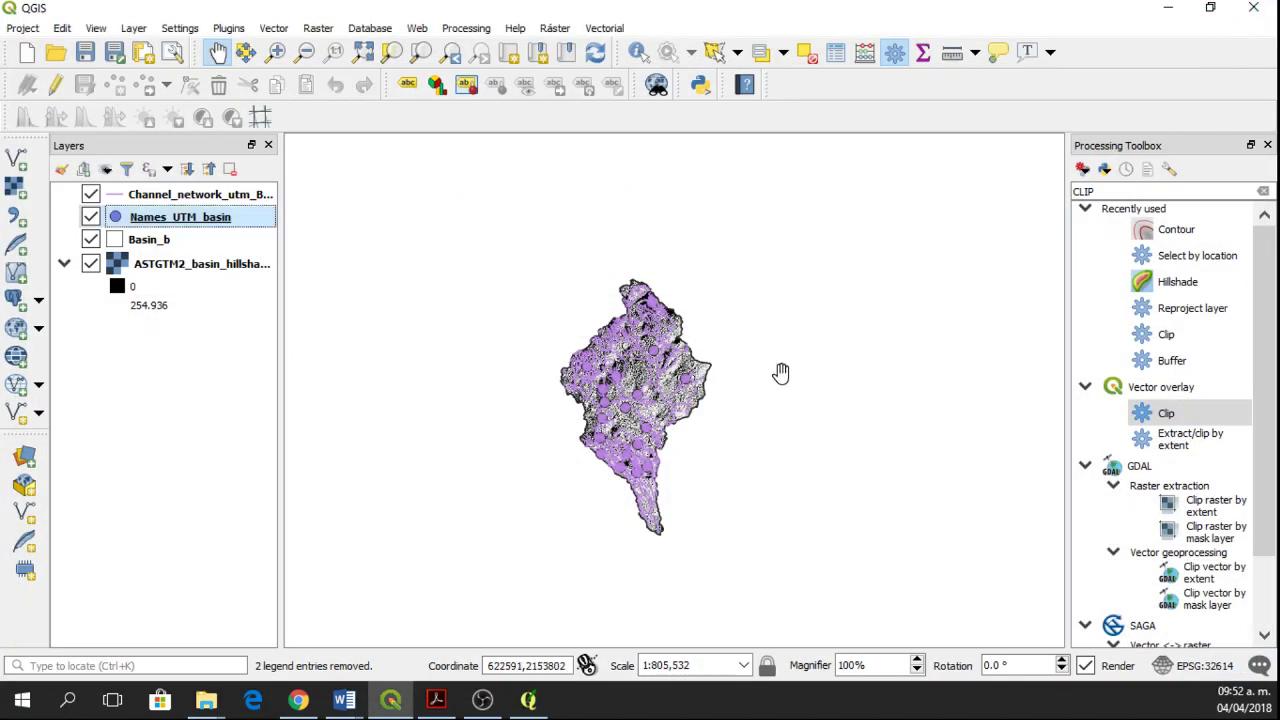
Turn on 'Show labels for this layer' in the Names_UTM_basin Labels settings
right_click(155, 220)
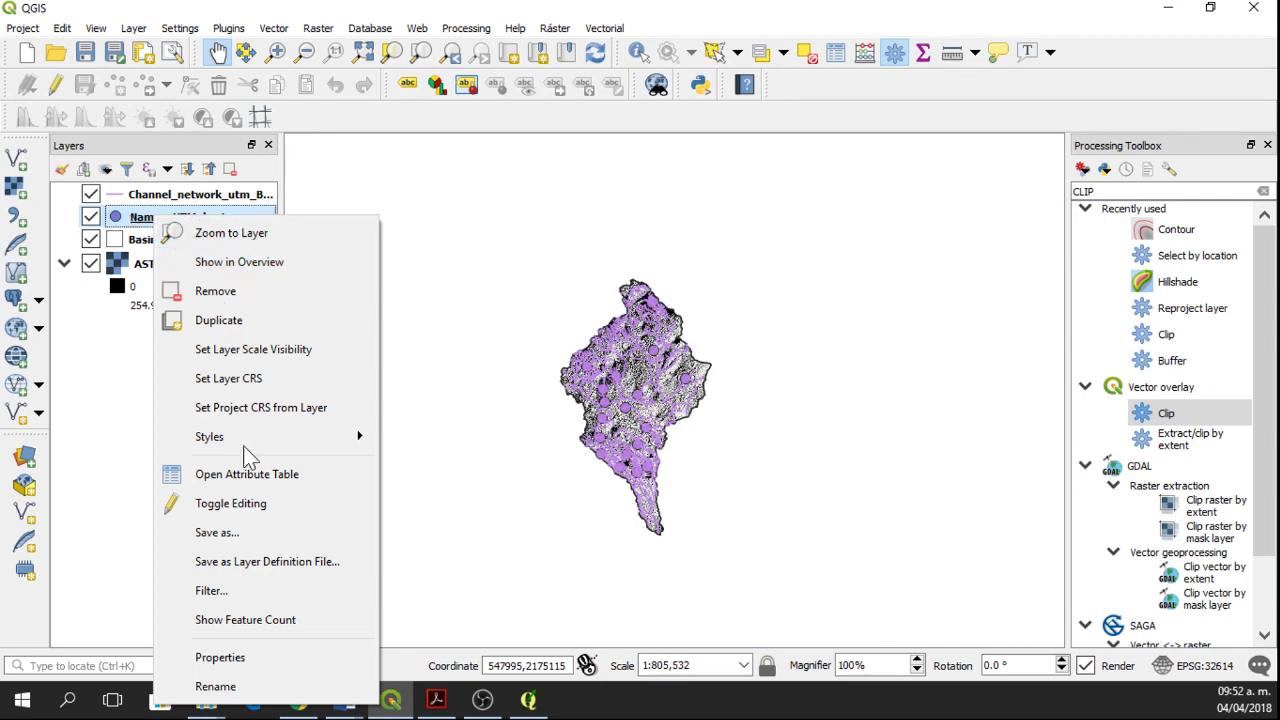
click(214, 658)
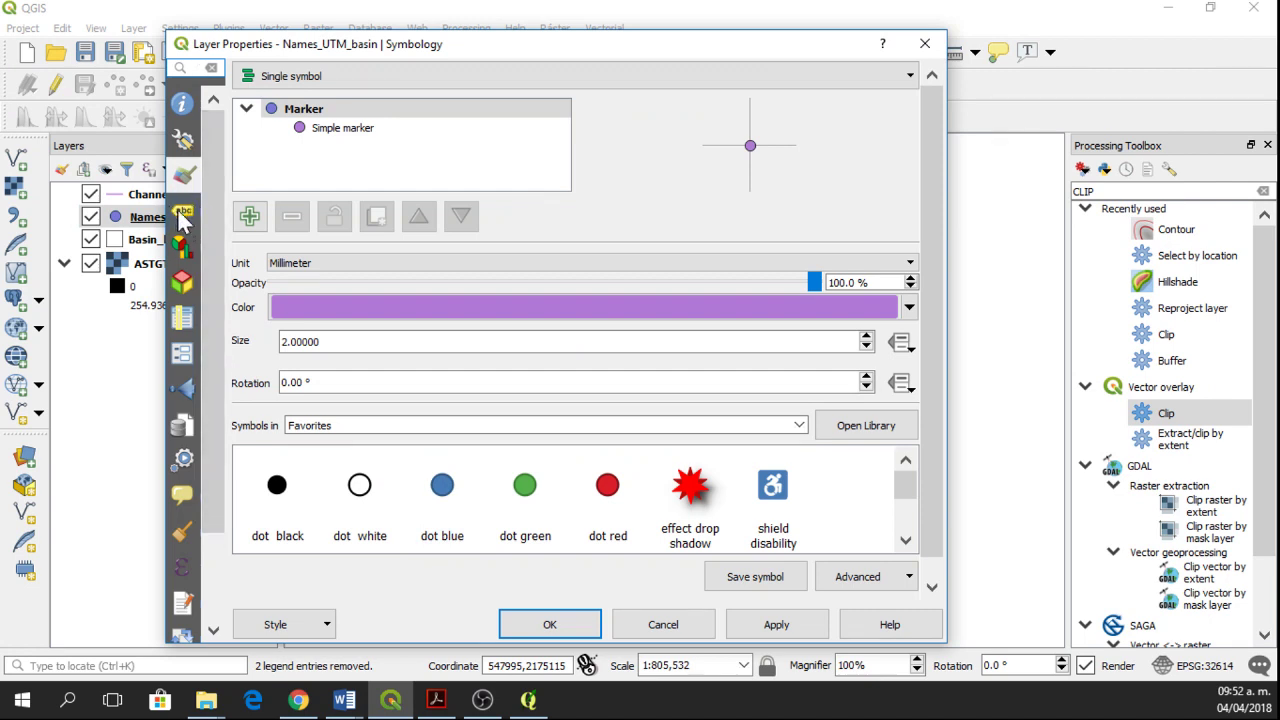
click(183, 214)
click(292, 76)
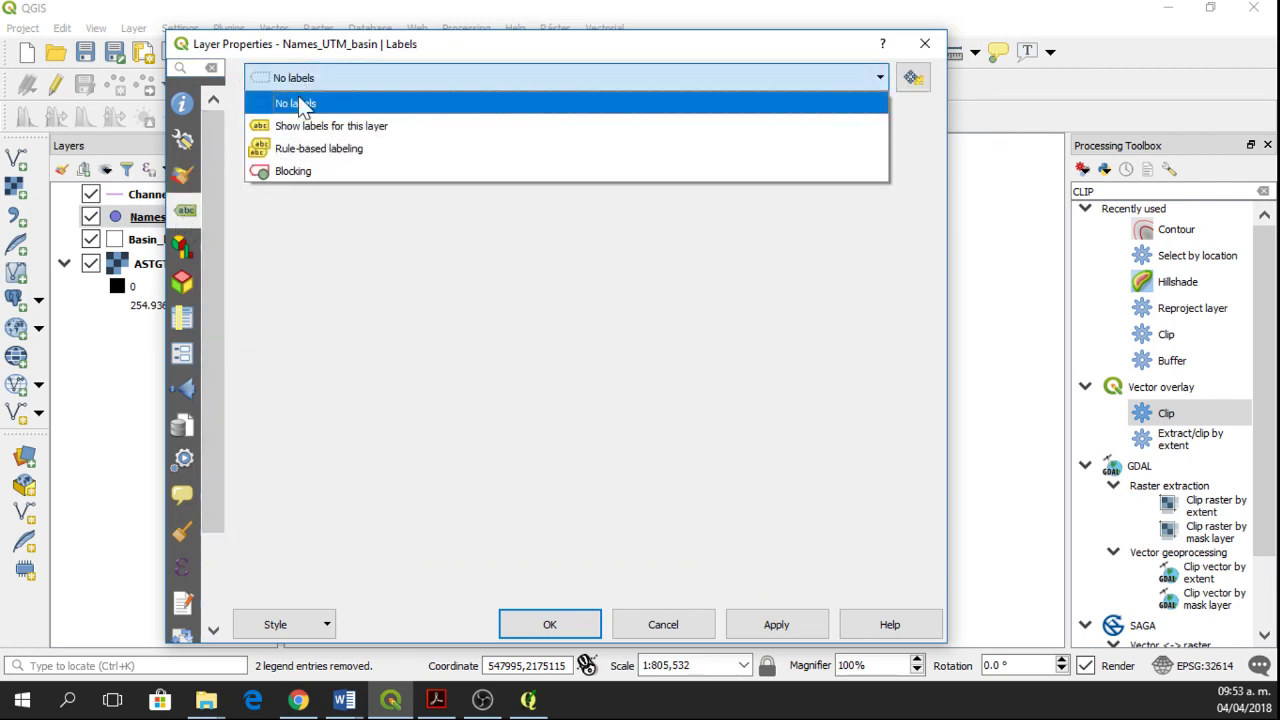
click(318, 78)
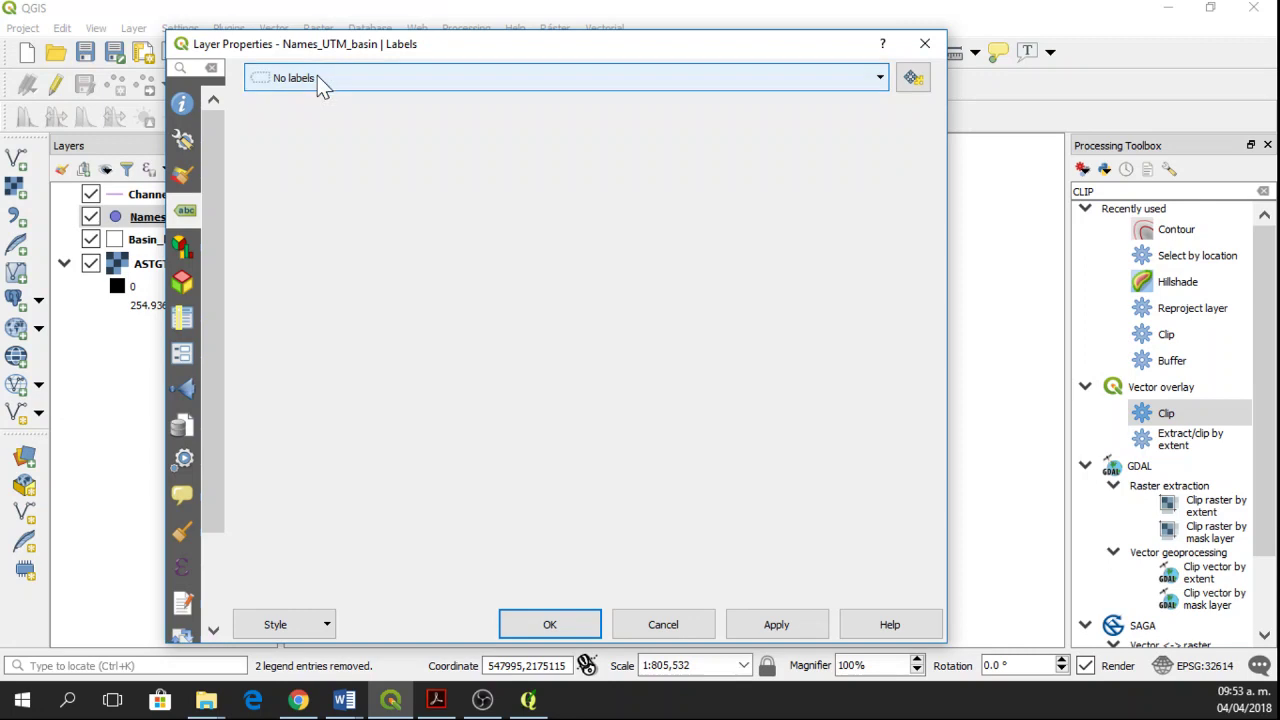
click(881, 80)
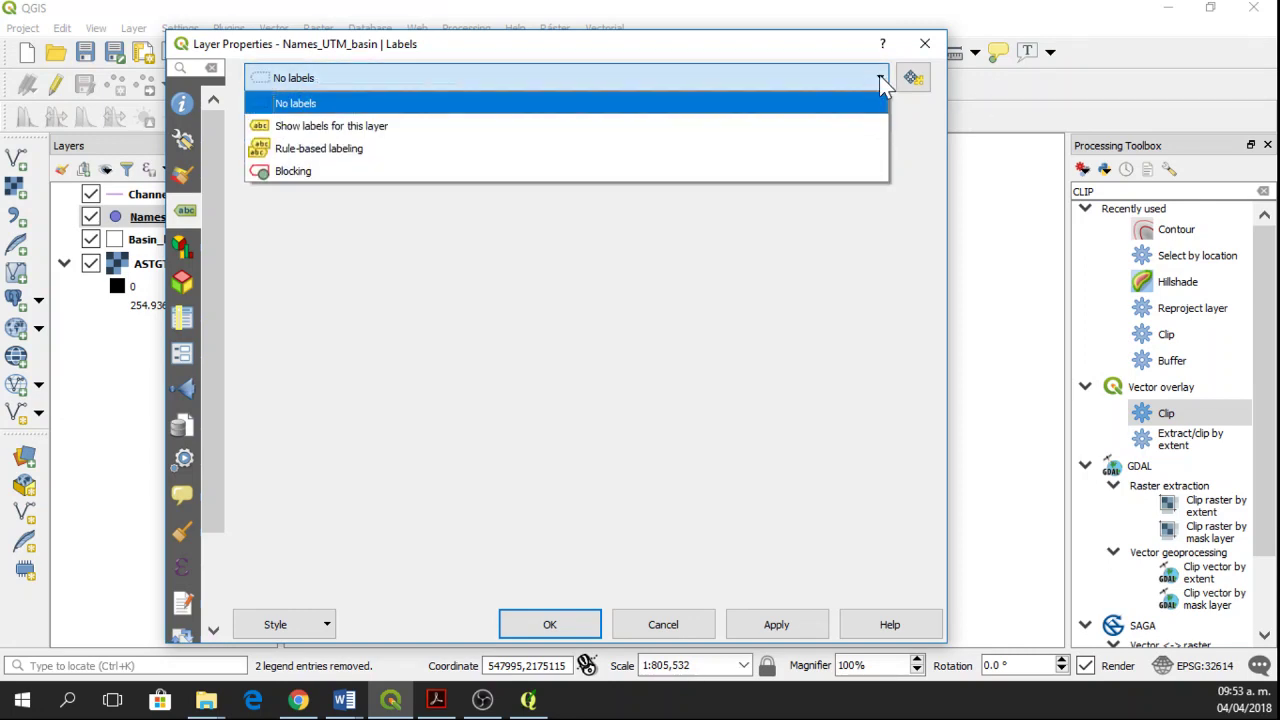
click(400, 127)
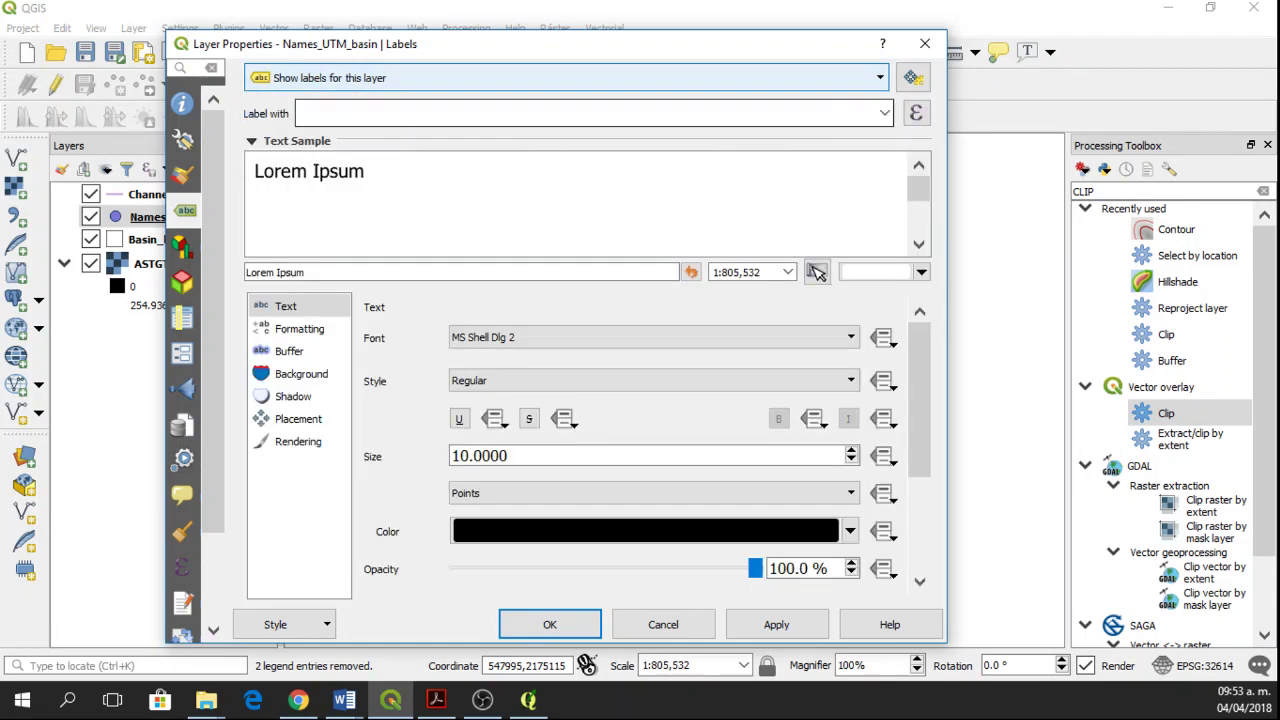
drag(815, 55, 652, 68)
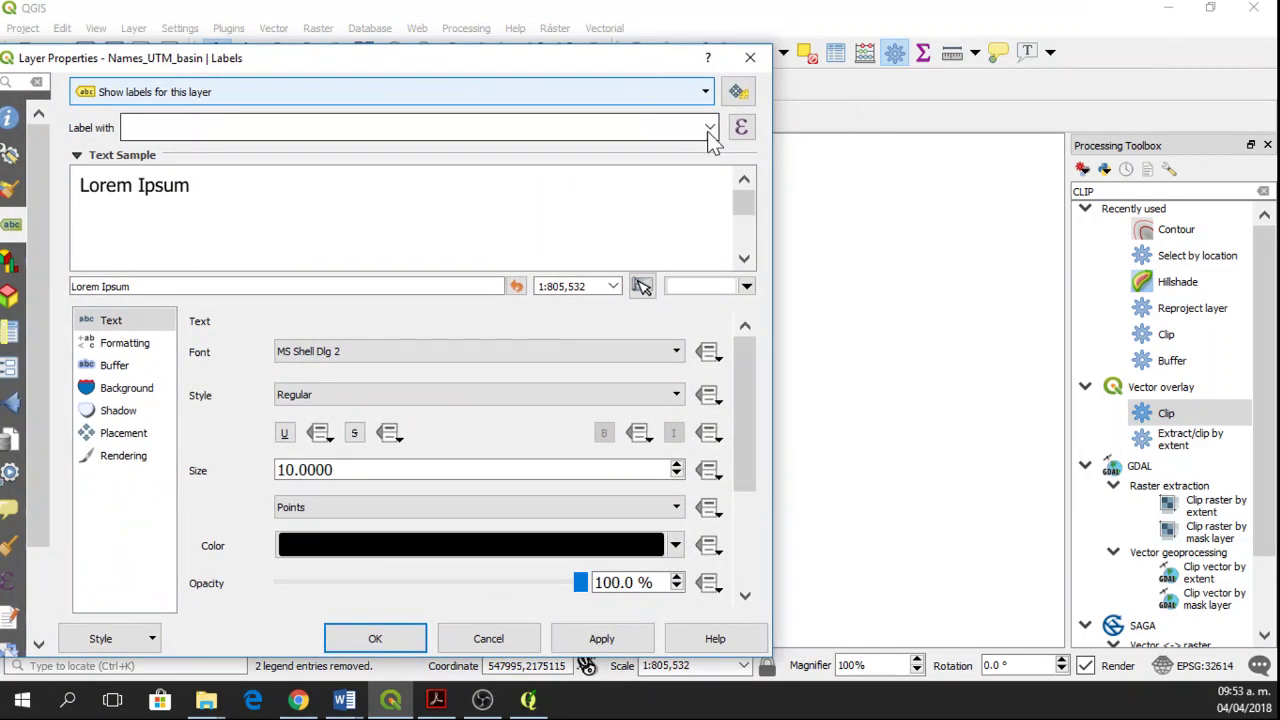
Label the points with the NAME field and apply
click(709, 132)
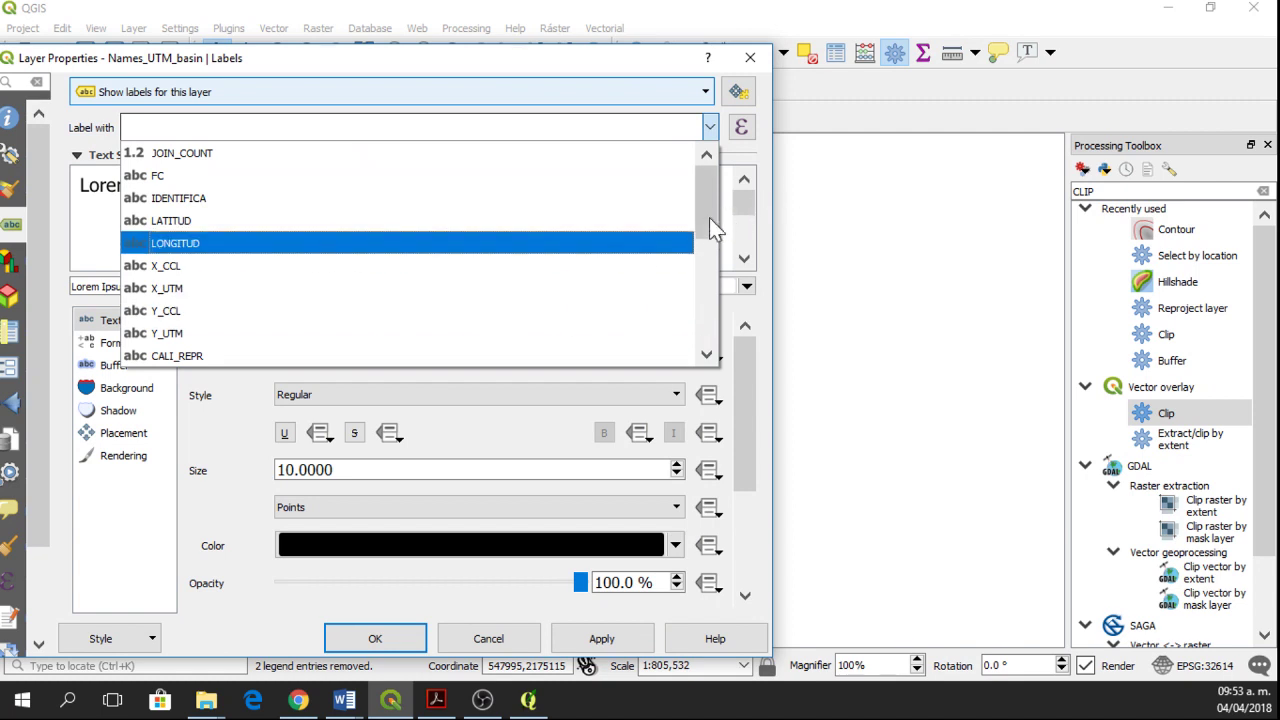
drag(709, 217, 709, 337)
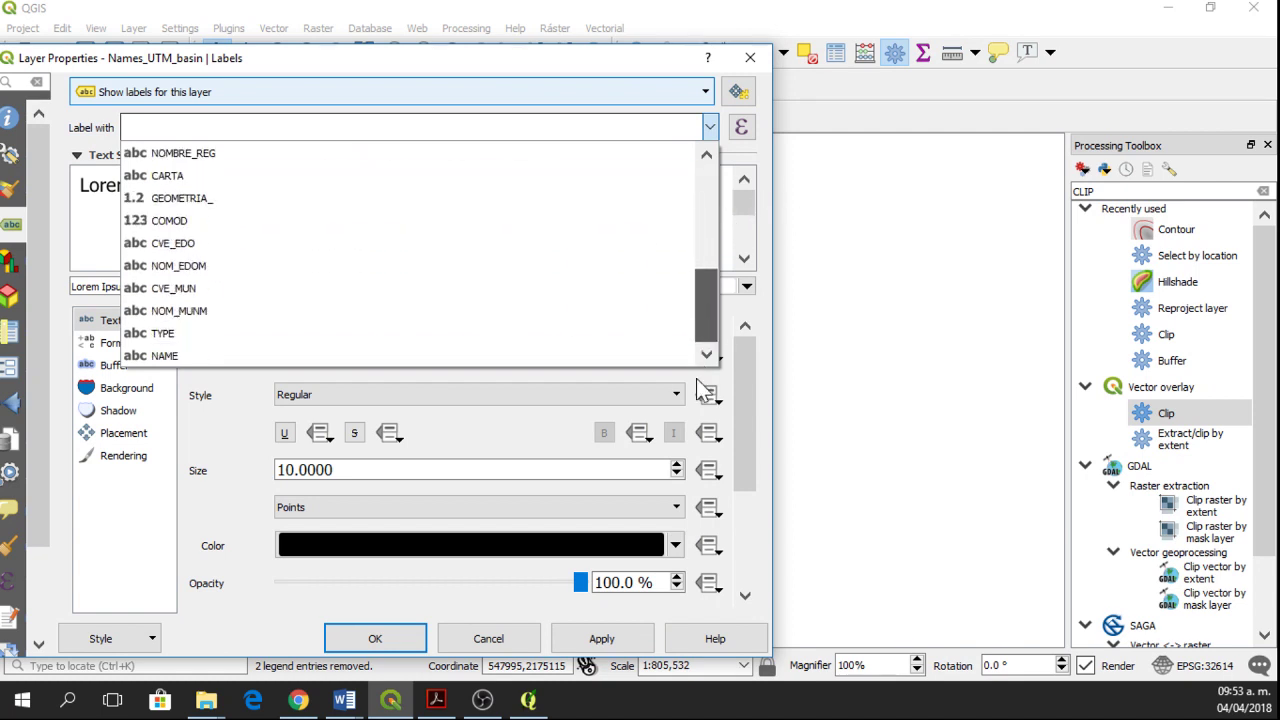
click(210, 358)
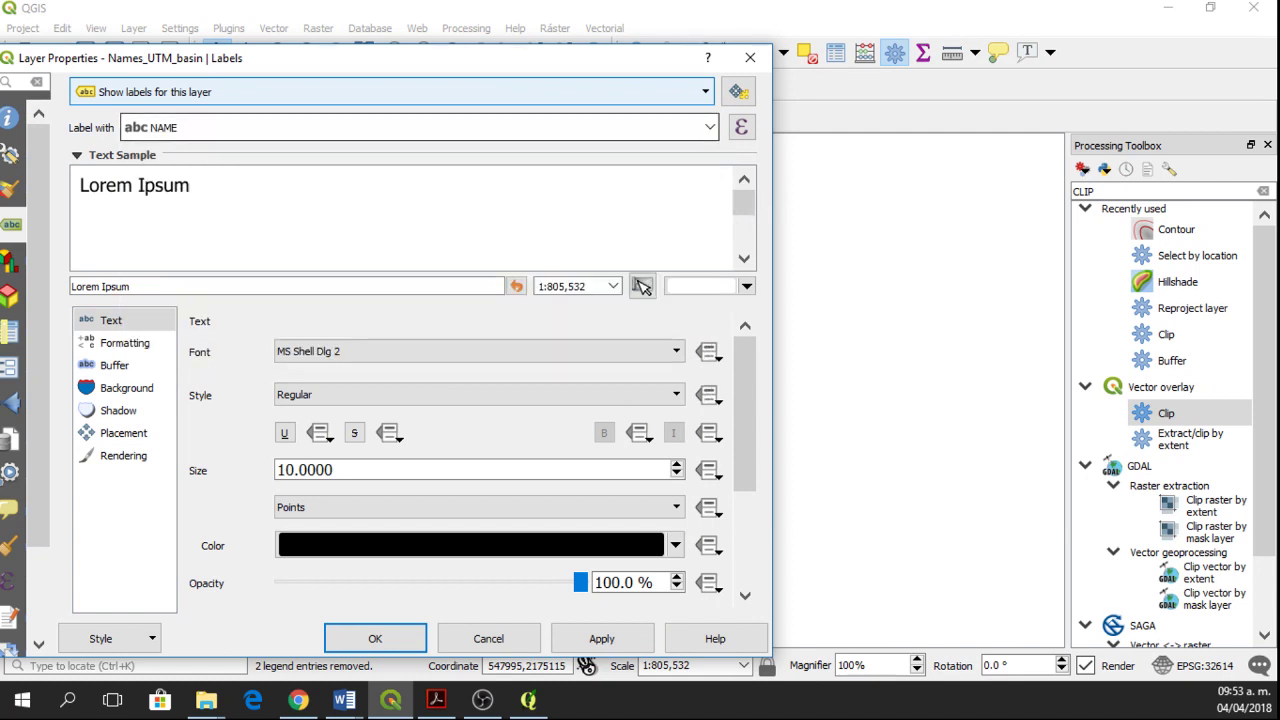
click(710, 128)
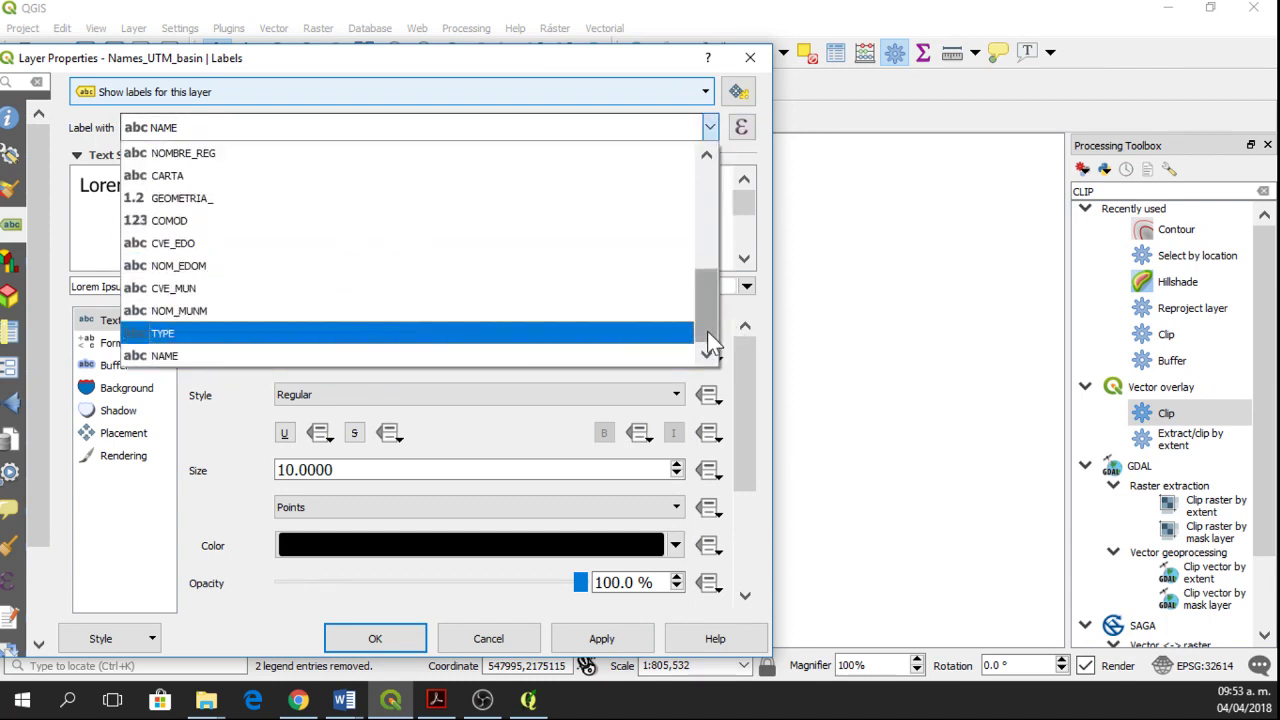
drag(707, 331, 701, 197)
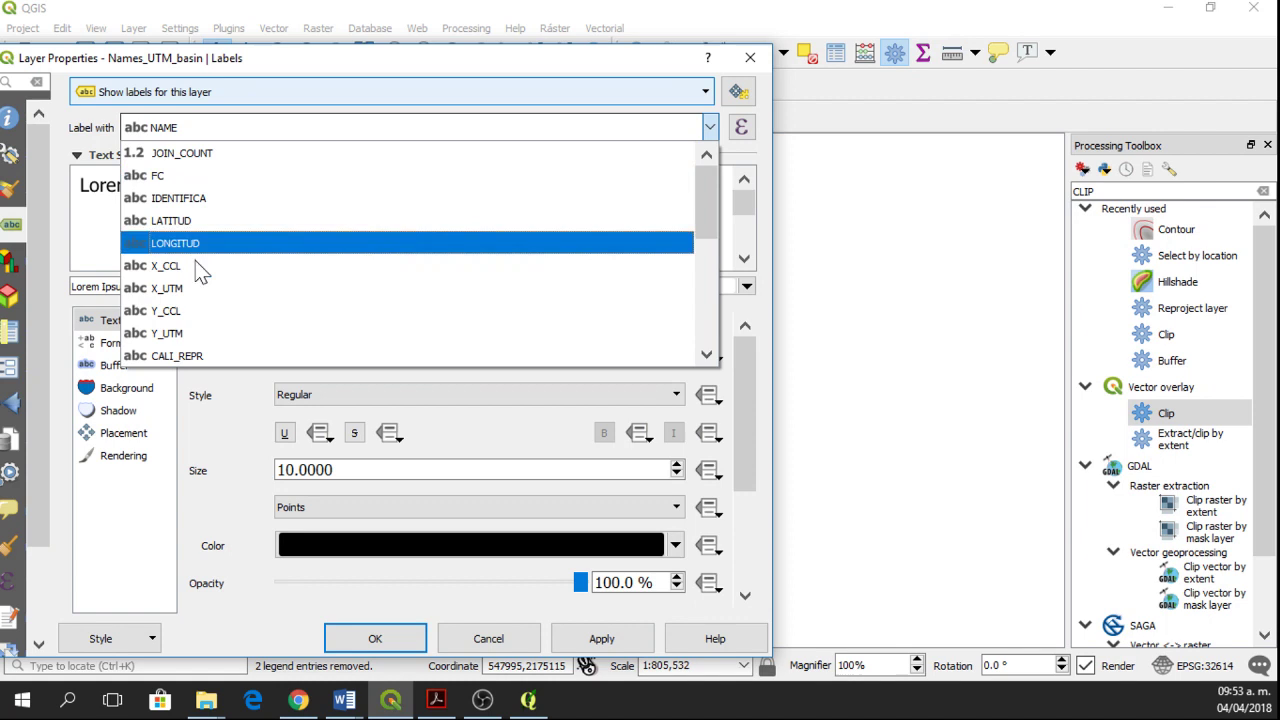
drag(712, 184, 709, 331)
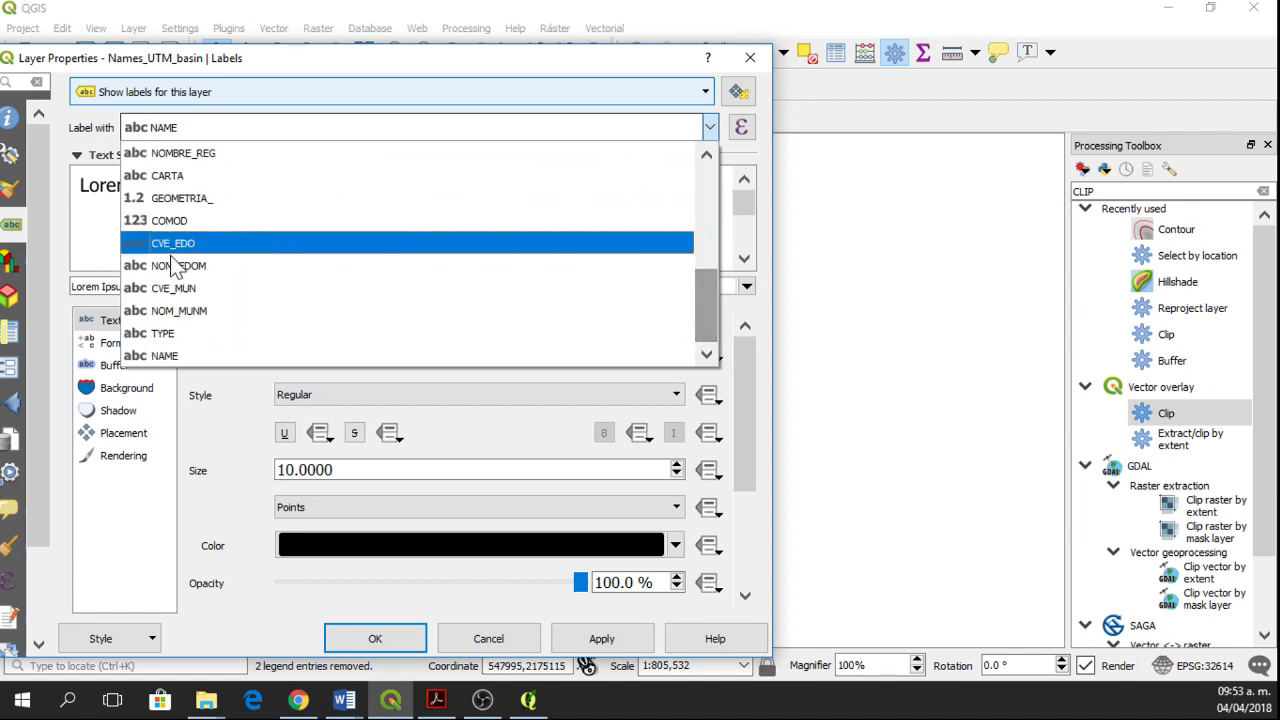
click(183, 357)
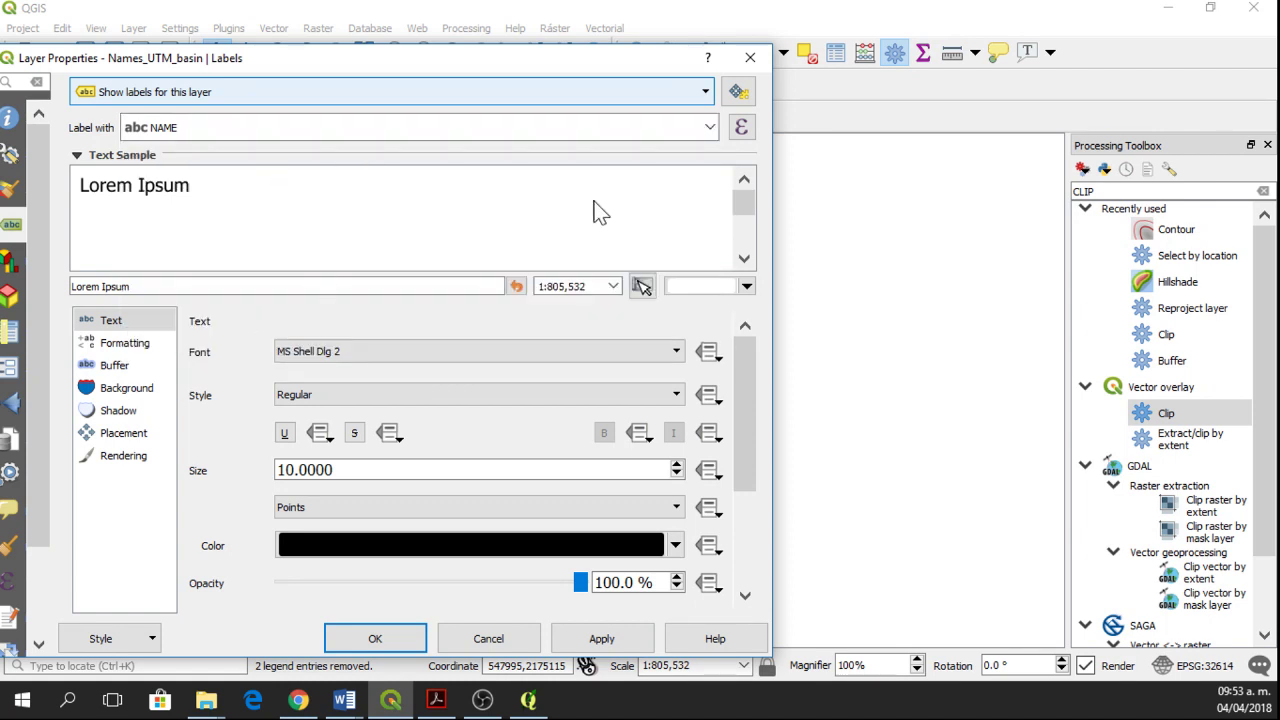
click(600, 640)
drag(578, 73, 363, 89)
Close the layer properties and shrink the QGIS window to reveal the desktop
click(520, 73)
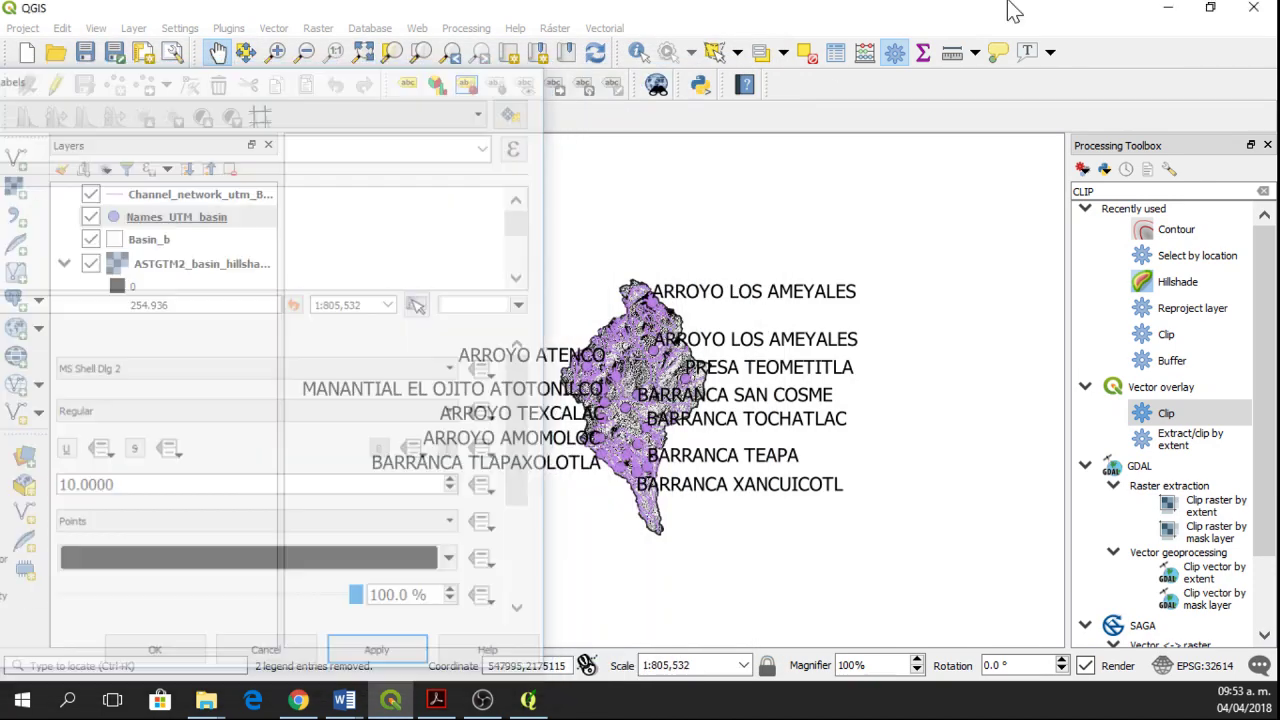
click(1213, 10)
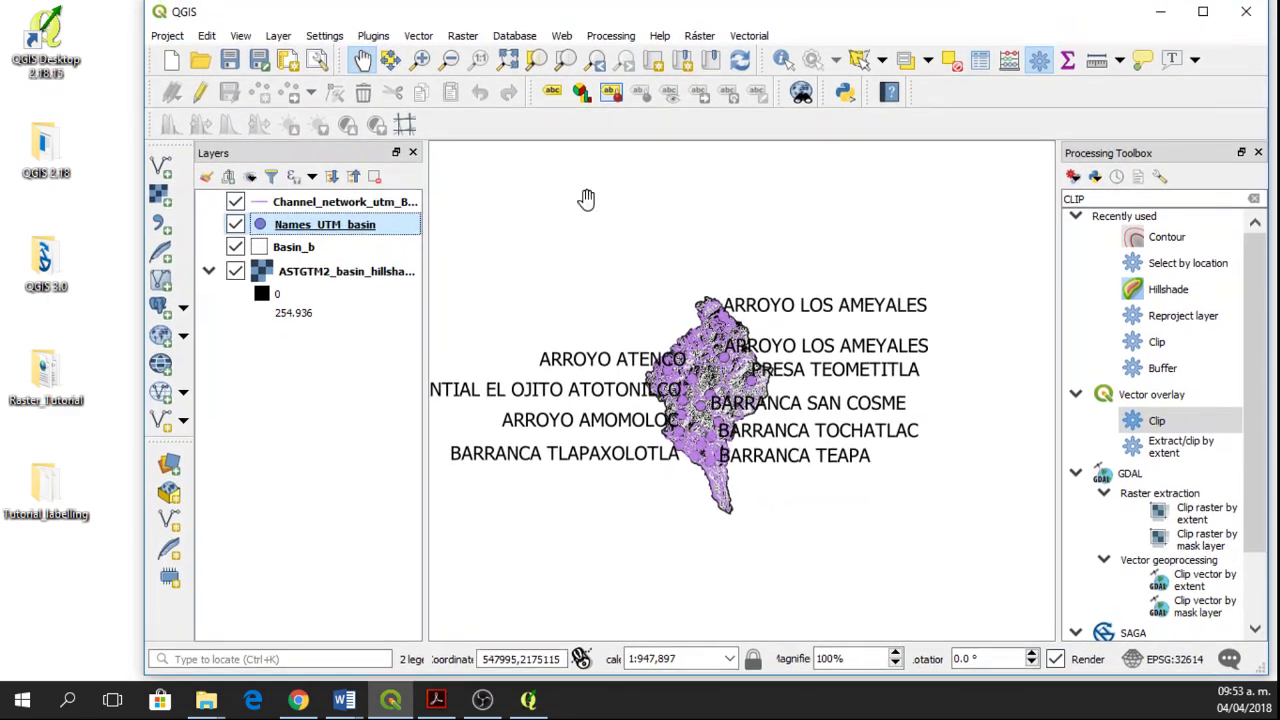
drag(140, 433, 241, 433)
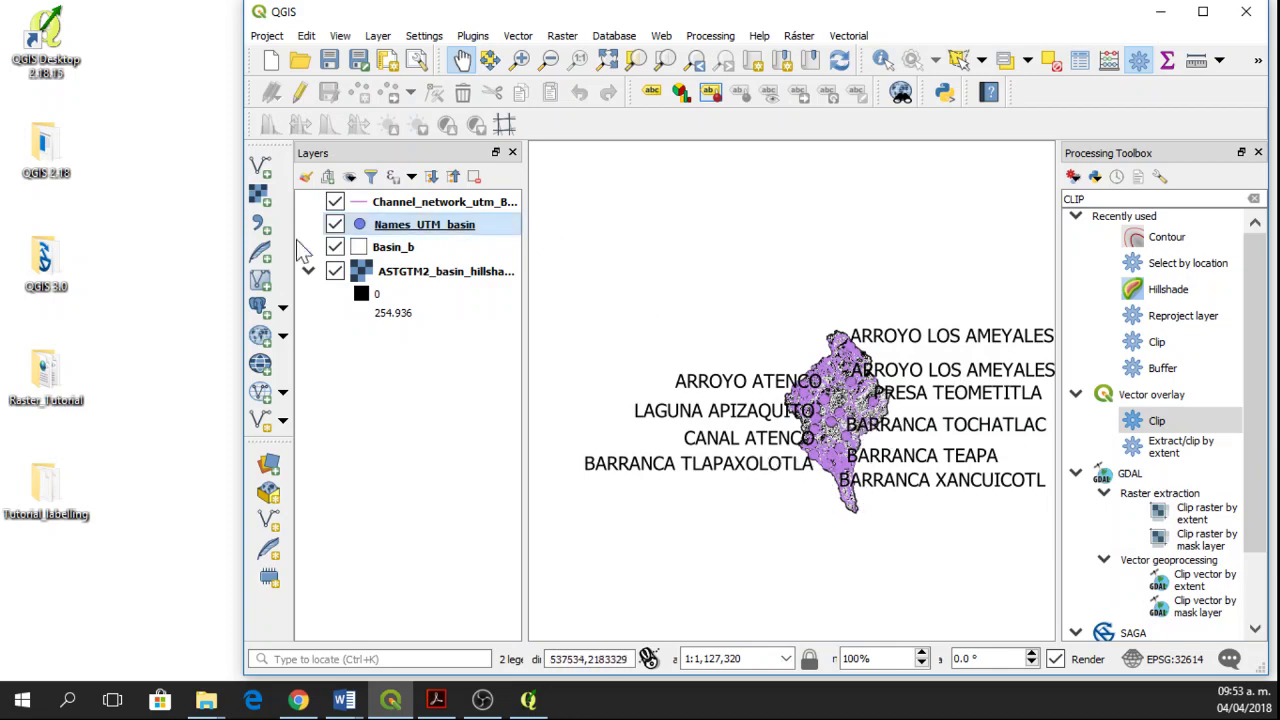
Reopen the Names_UTM_basin layer properties on the Labels page
right_click(428, 233)
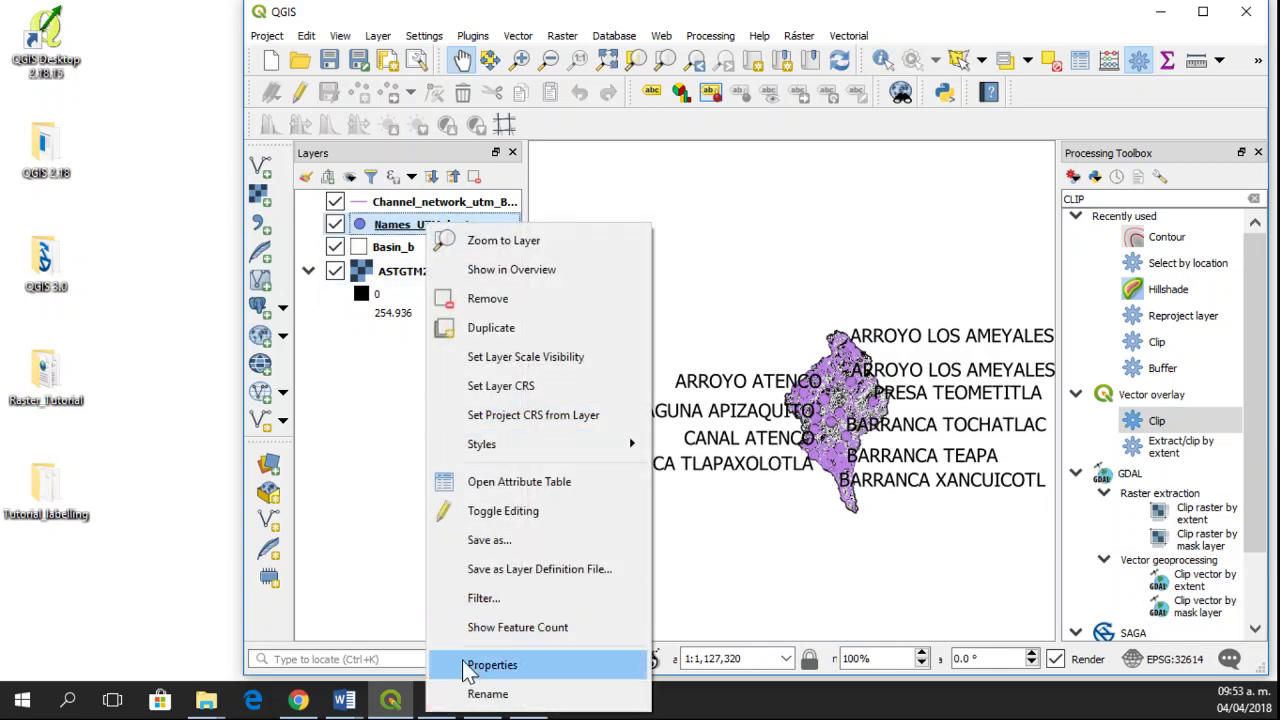
click(492, 665)
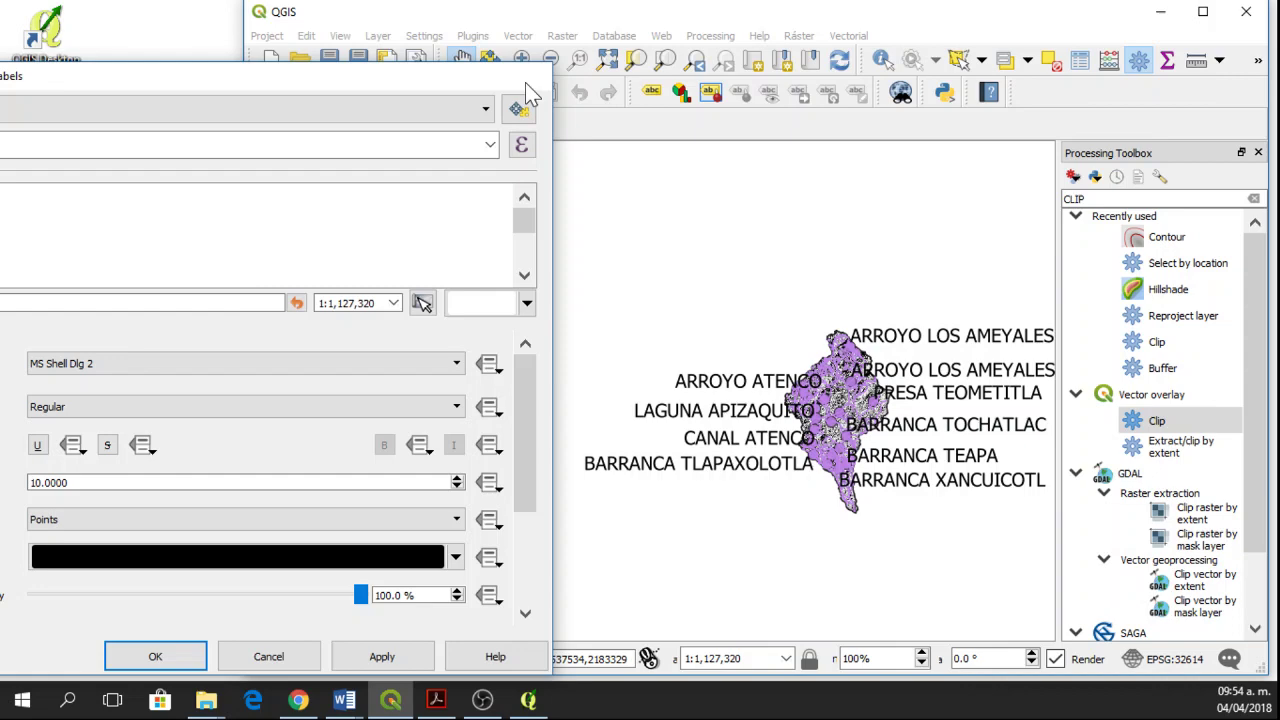
click(530, 75)
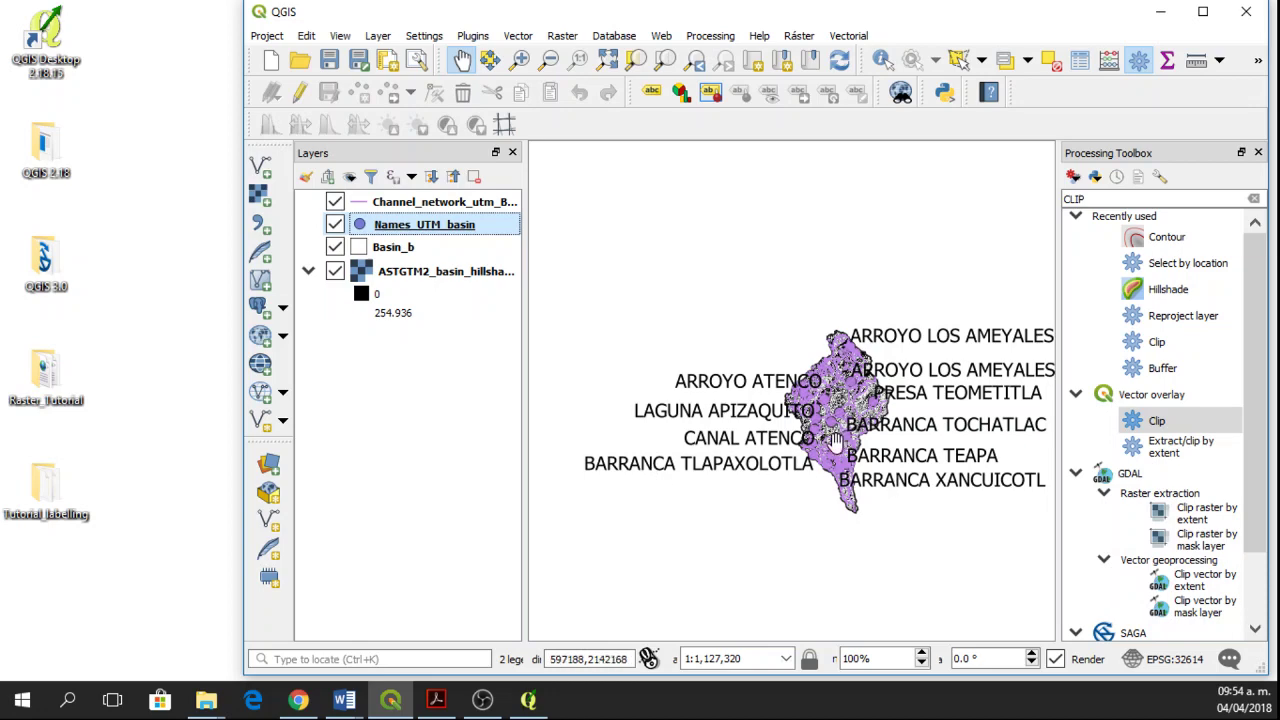
scroll(830, 445, up, 1)
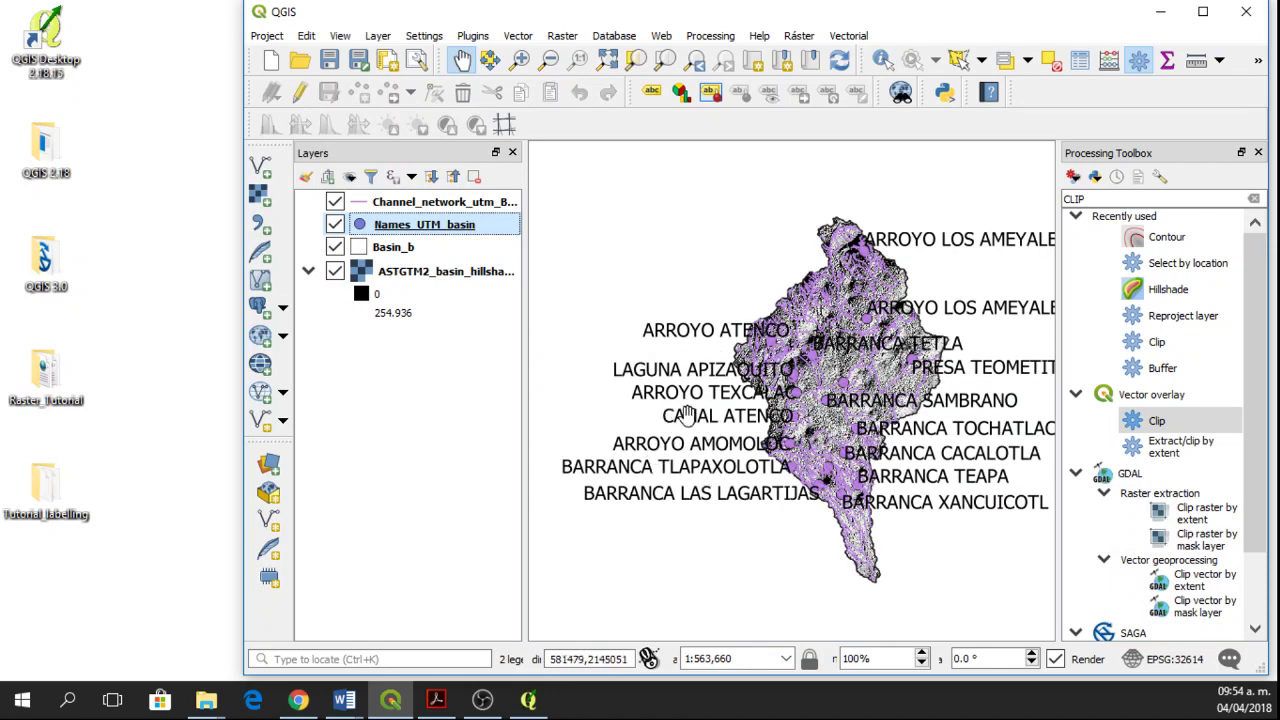
scroll(687, 415, up, 1)
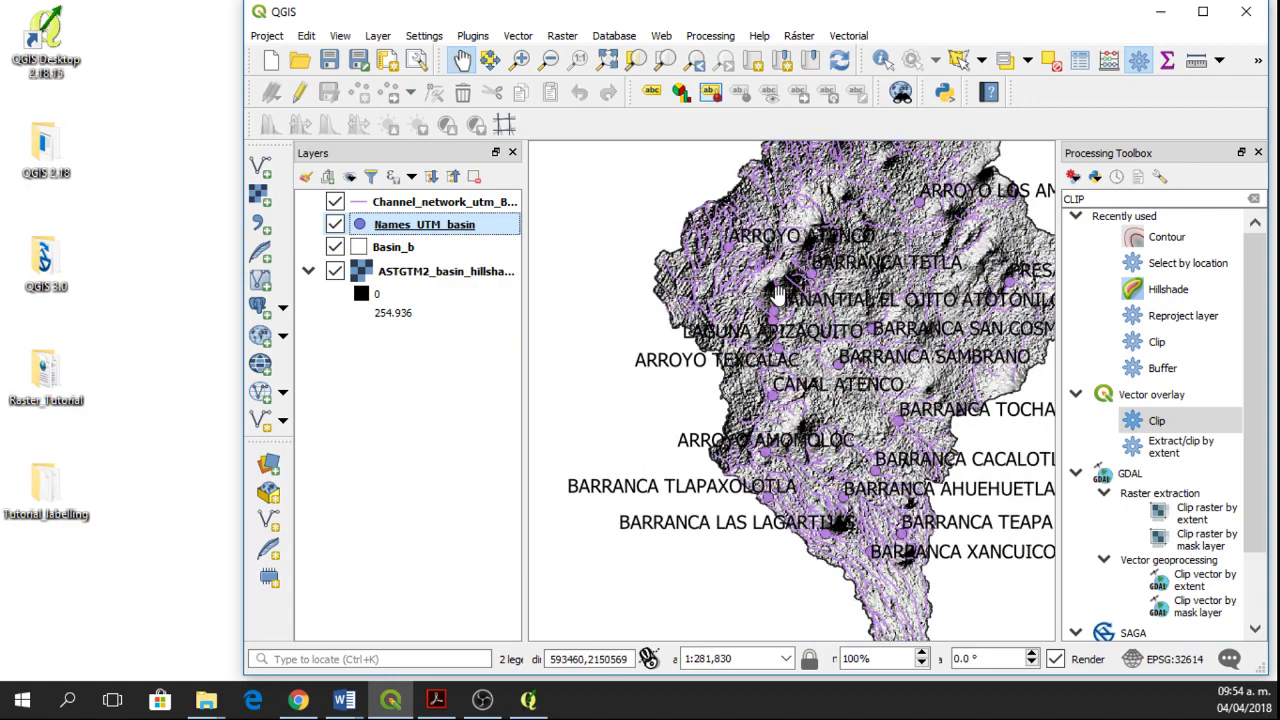
scroll(843, 428, down, 1)
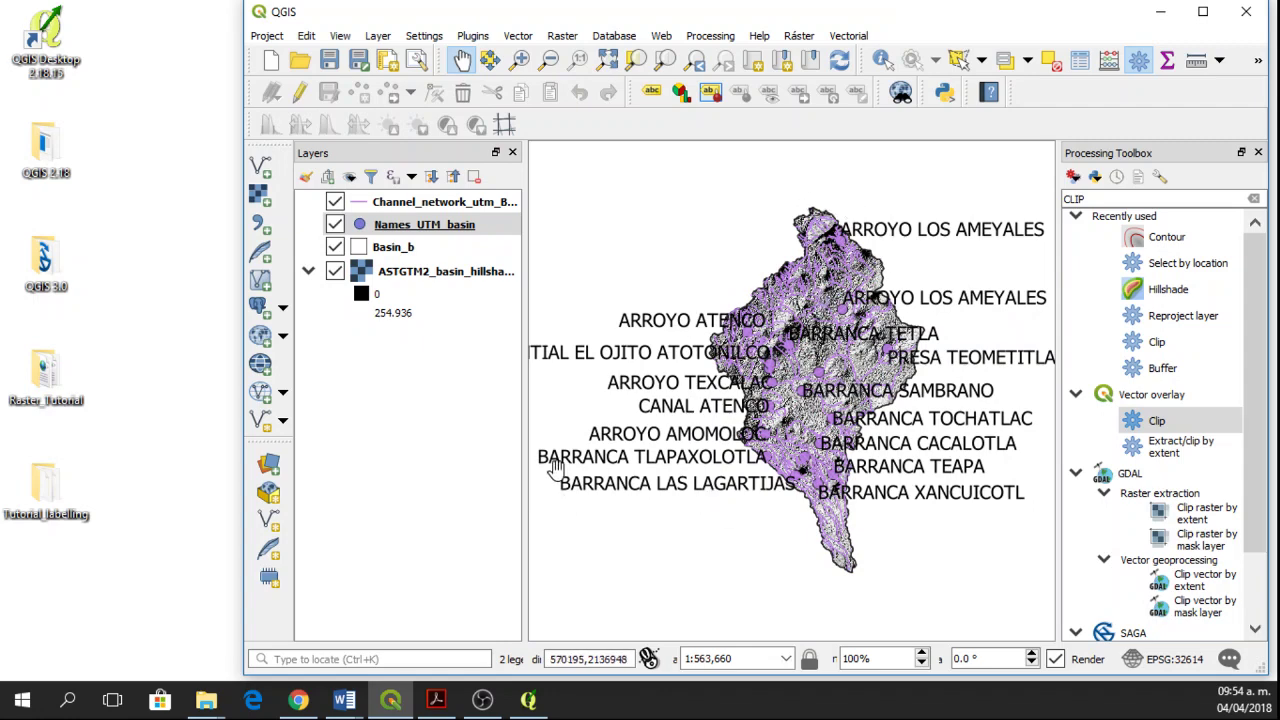
right_click(437, 229)
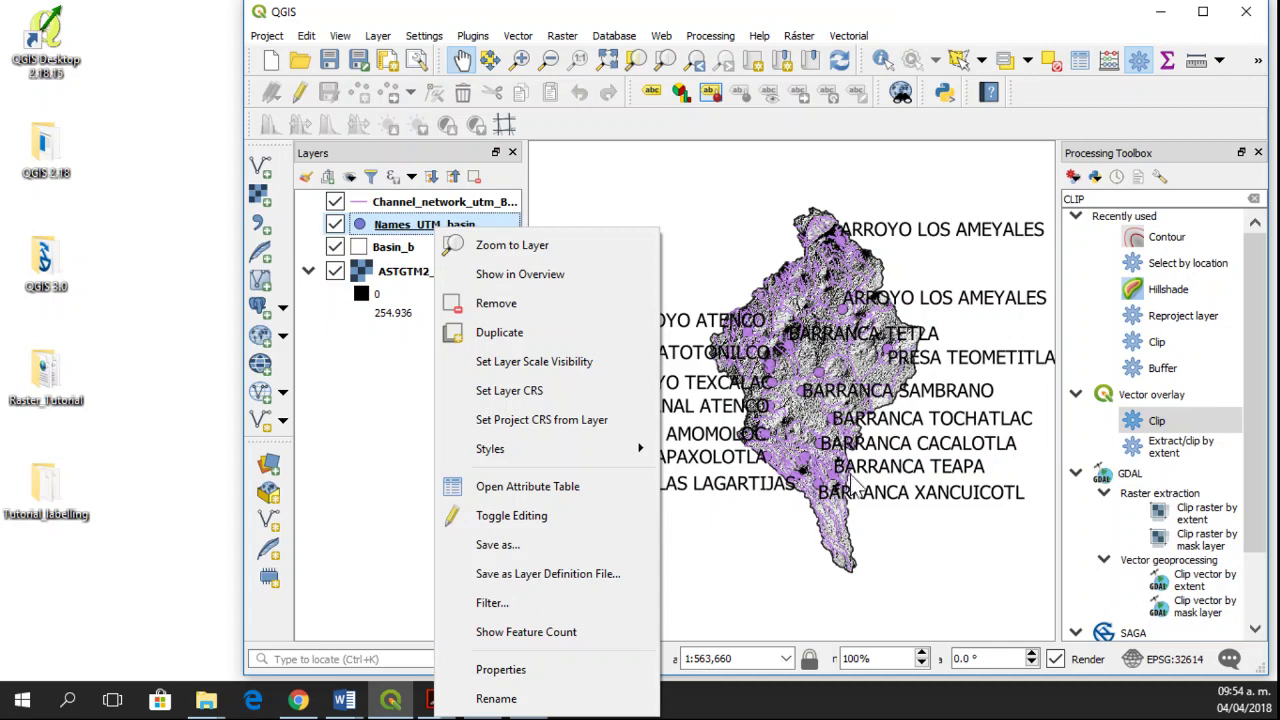
click(560, 672)
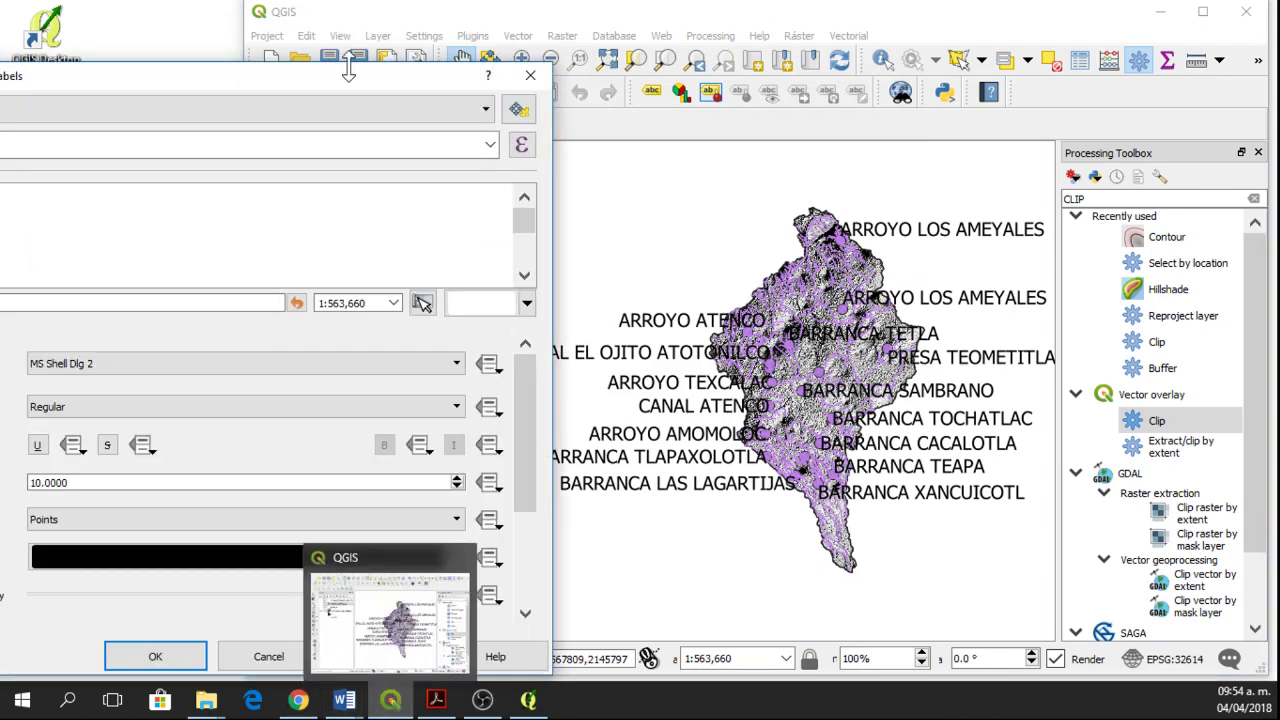
drag(347, 70, 600, 64)
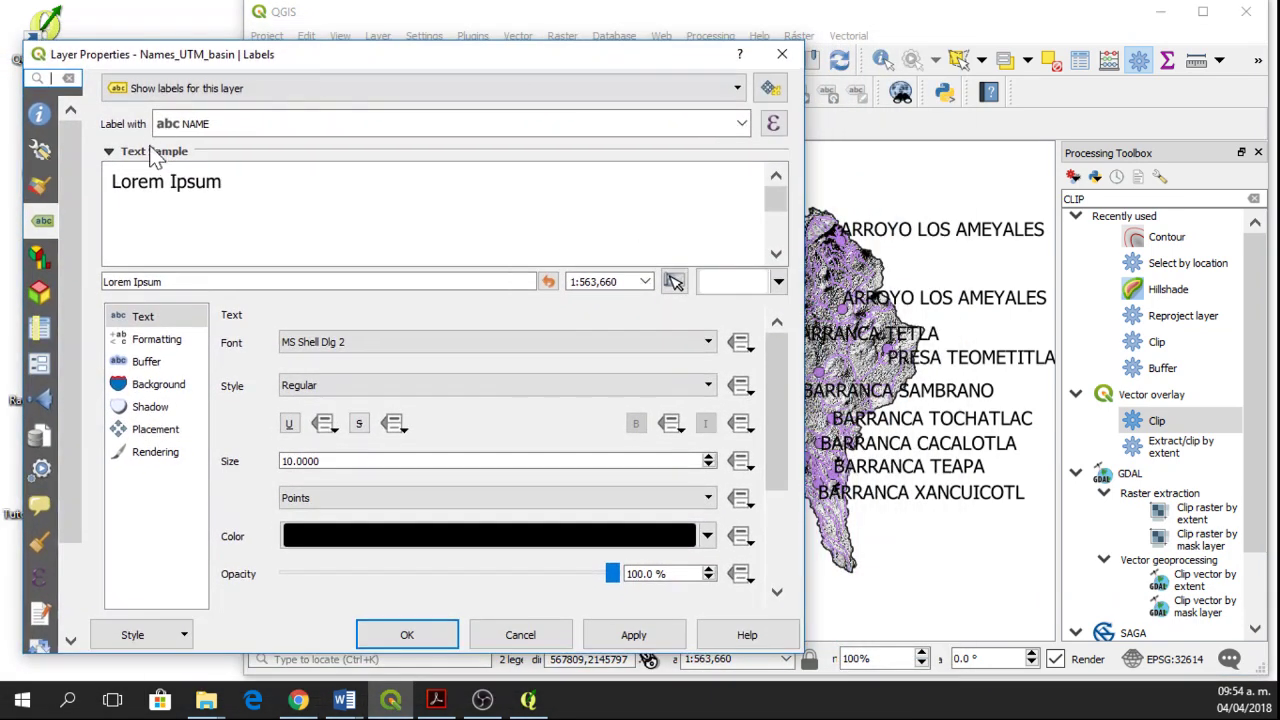
Check the NAME label expression, then close the expression editor and the Layer Properties window
click(776, 127)
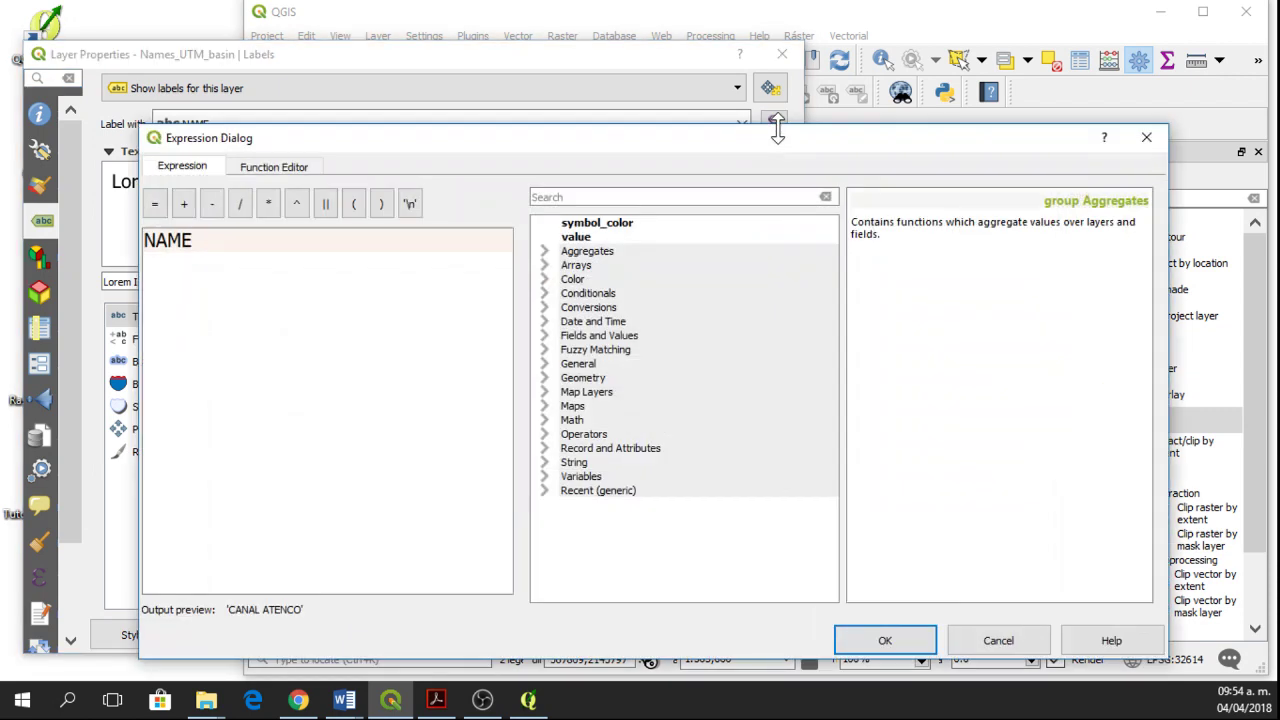
mouse_move(726, 150)
mouse_down()
mouse_move(743, 177)
mouse_move(737, 157)
mouse_move(701, 149)
mouse_up()
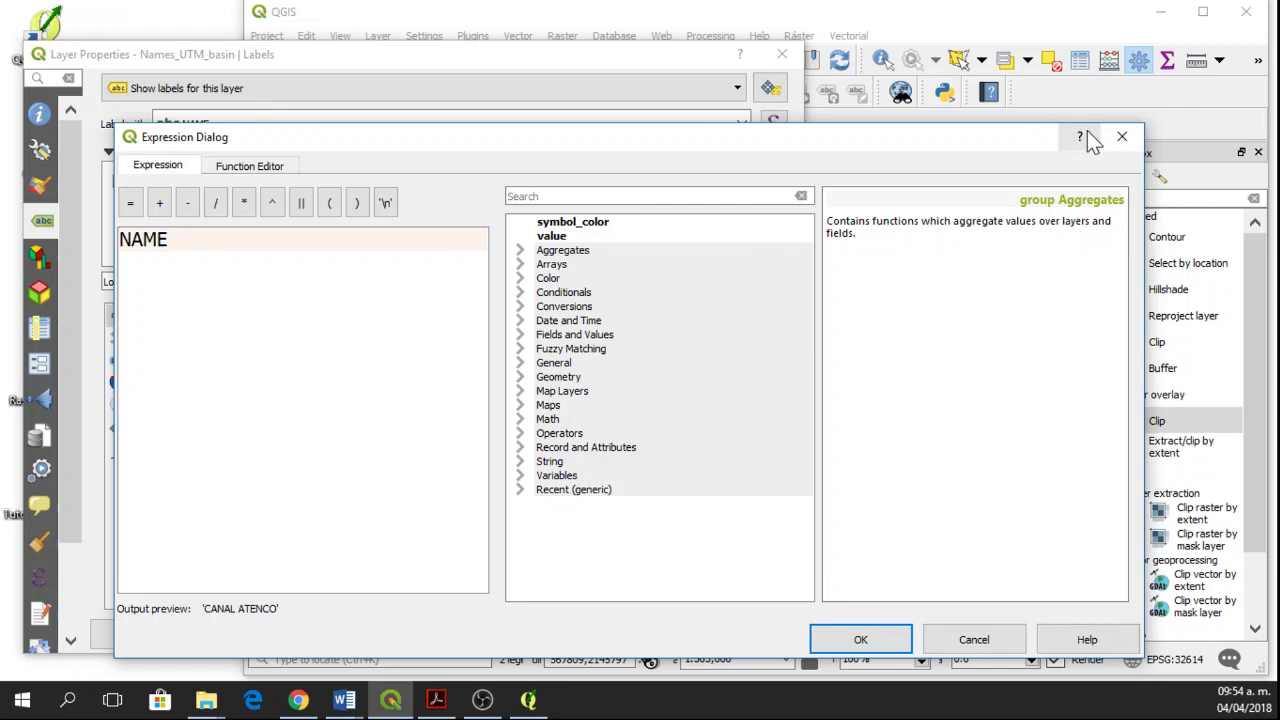
click(1122, 136)
click(781, 54)
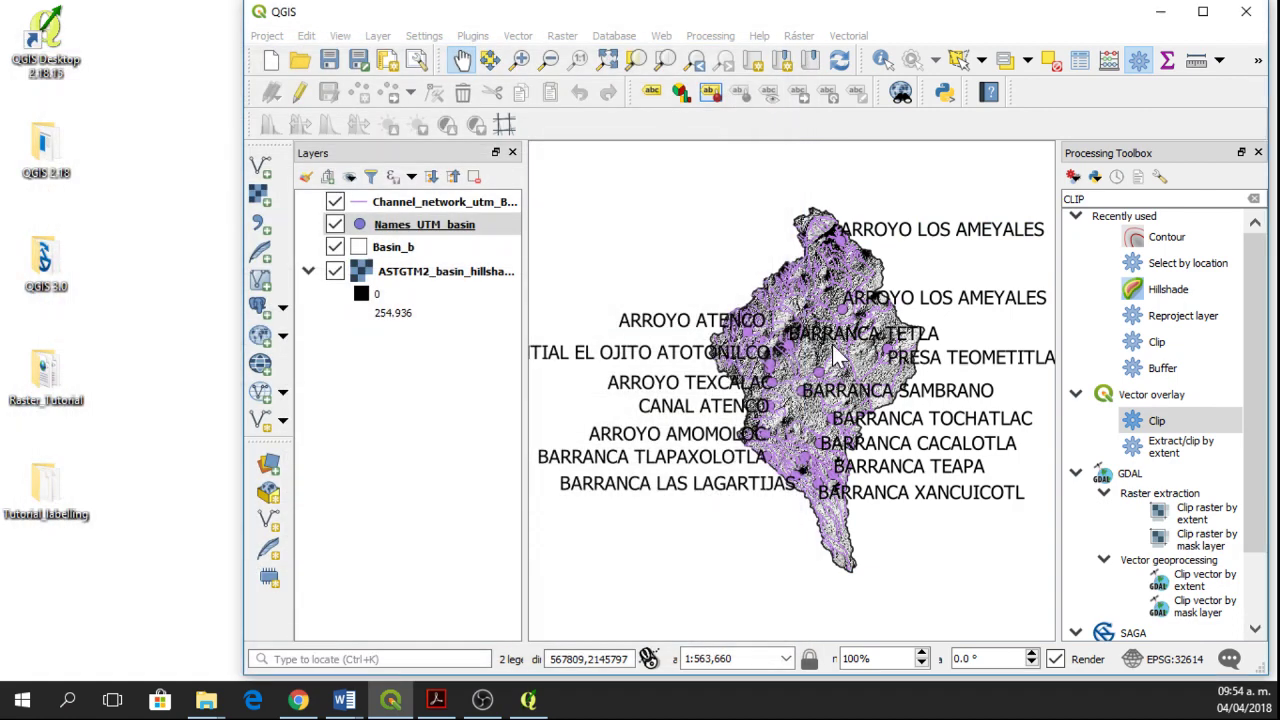
scroll(808, 465, up, 1)
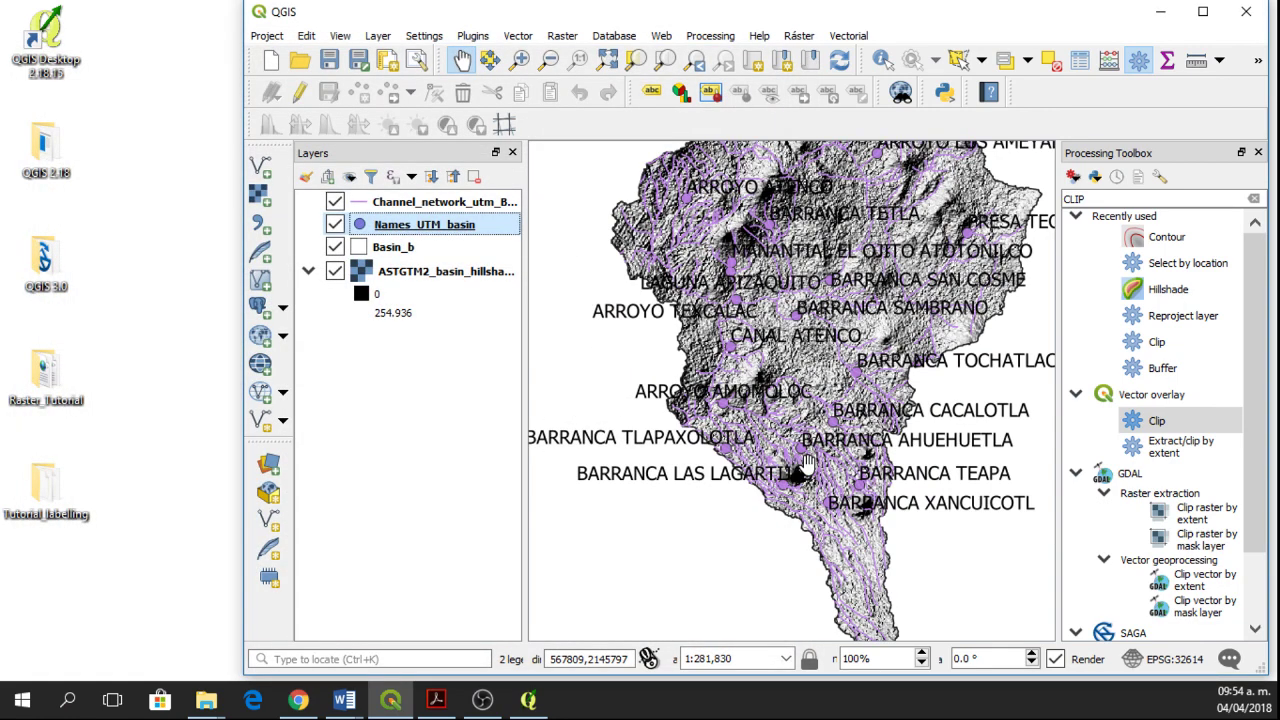
right_click(443, 237)
click(490, 483)
drag(391, 645, 1220, 690)
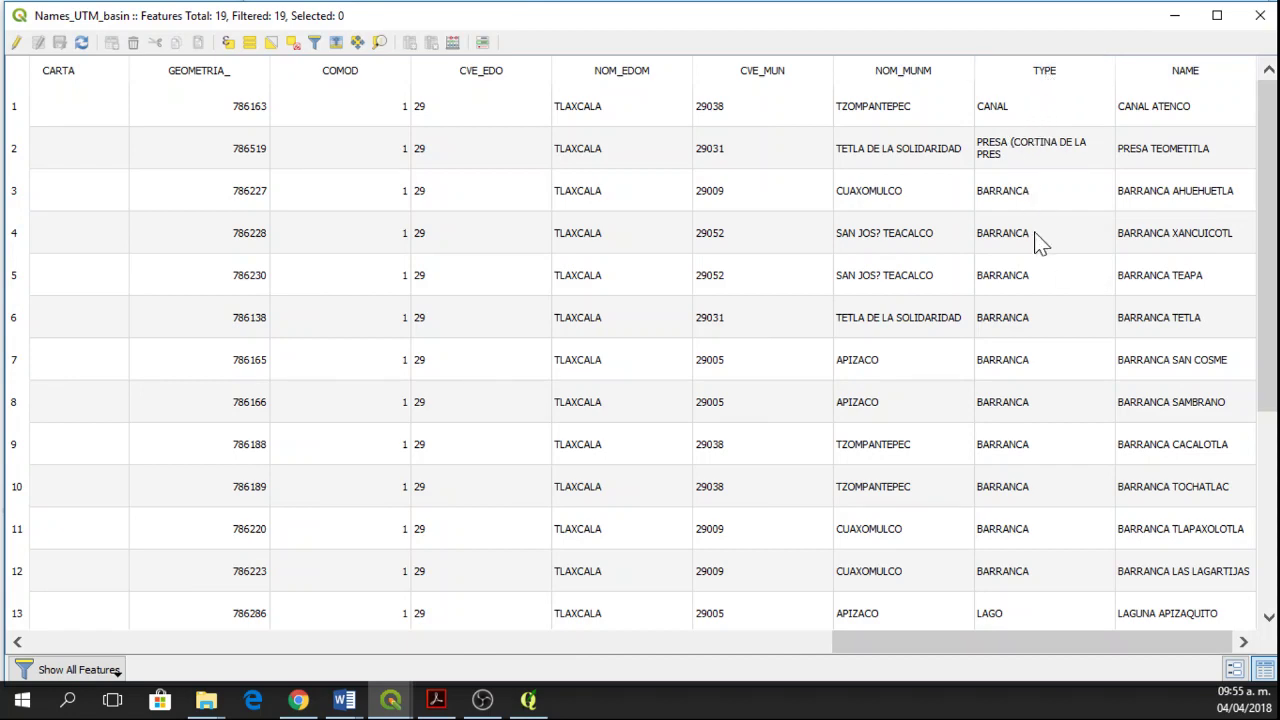
scroll(1020, 337, down, 2)
scroll(1035, 610, up, 2)
click(1259, 15)
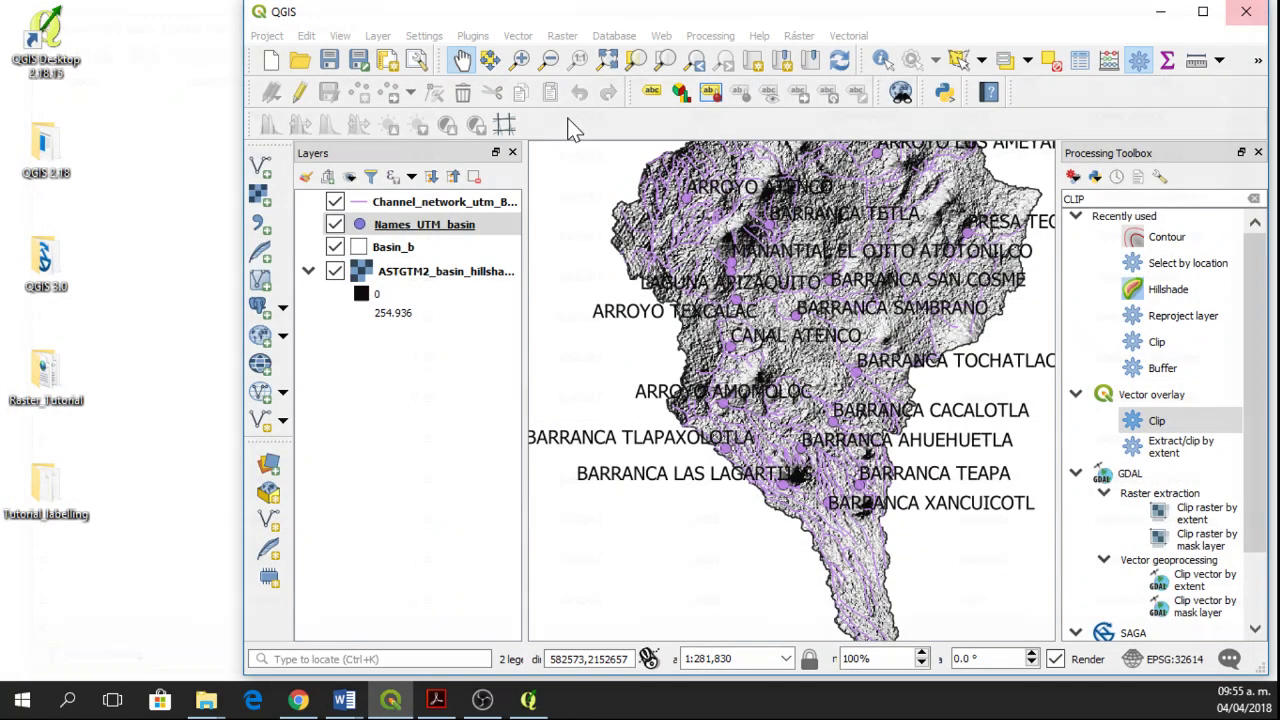
Open the Names_UTM_basin label expression editor and start an if() expression on TYPE
right_click(440, 225)
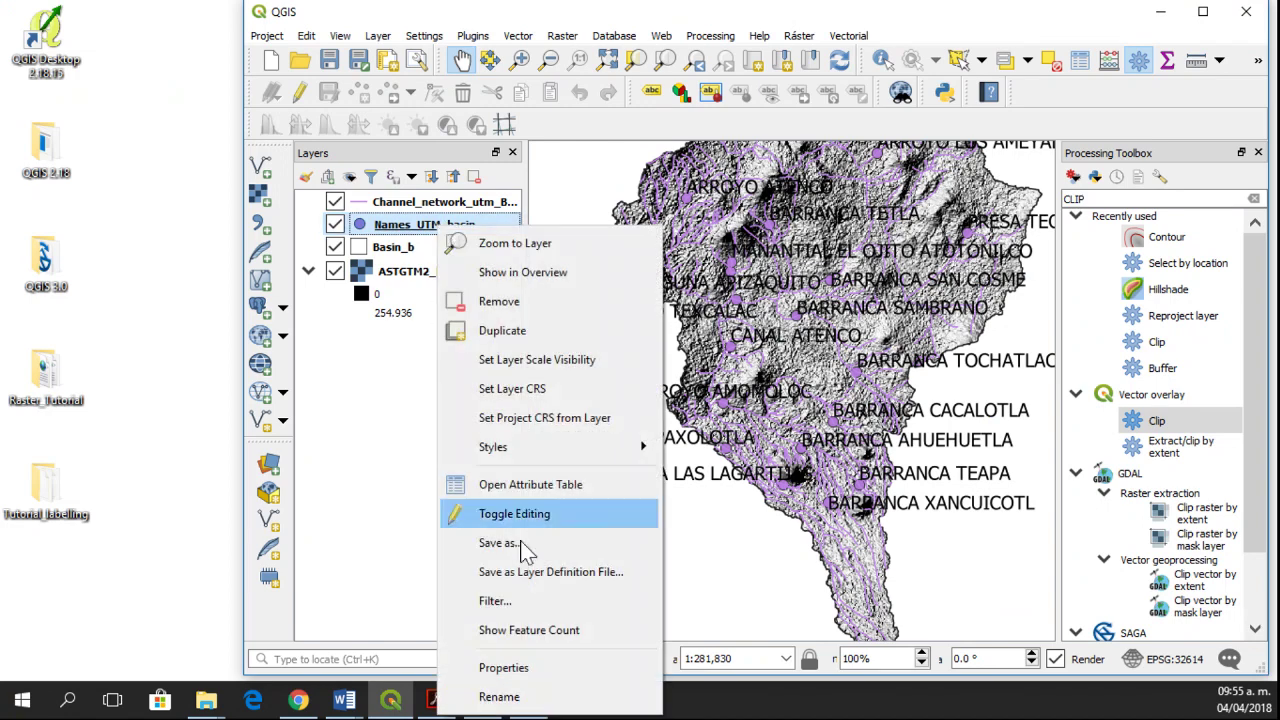
click(503, 667)
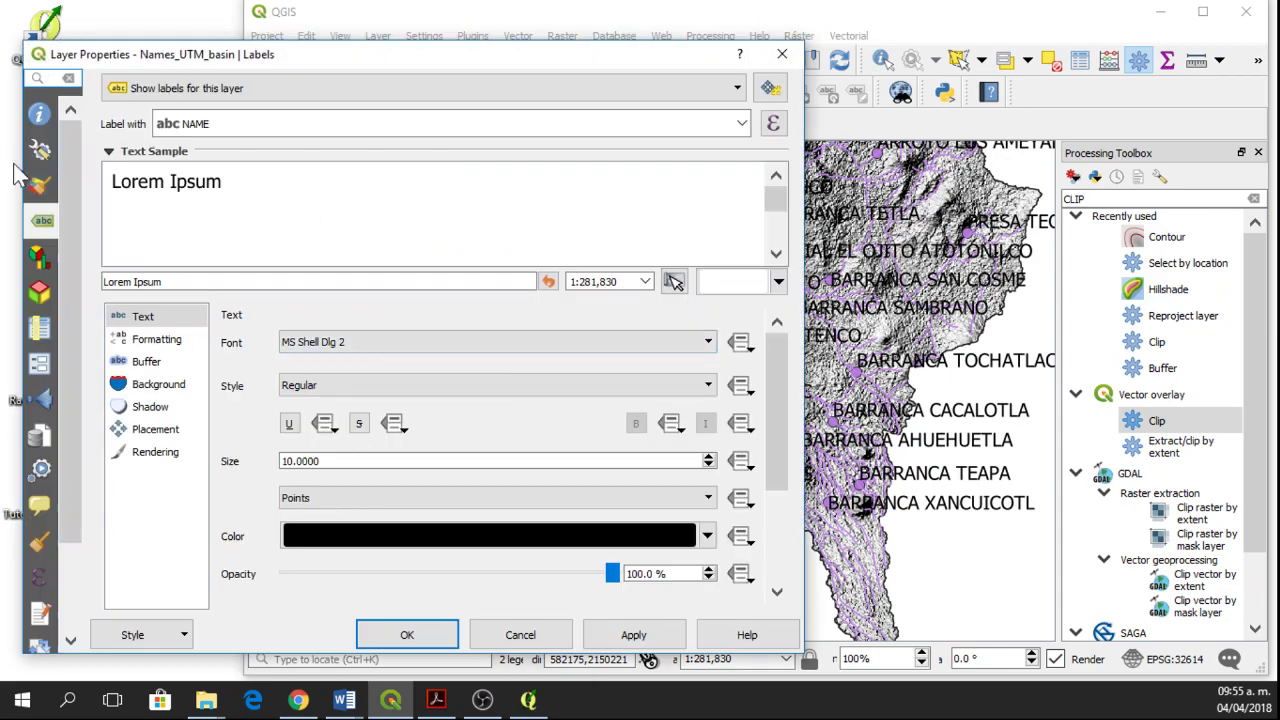
click(772, 124)
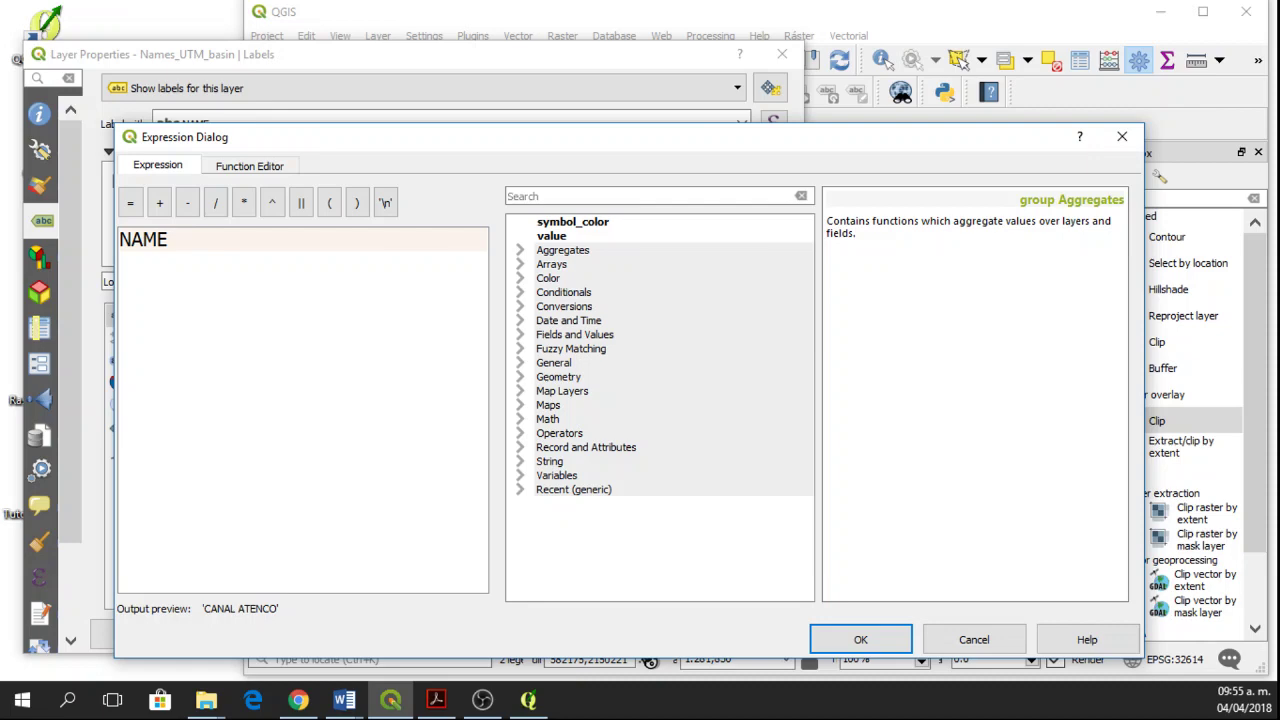
text(if)
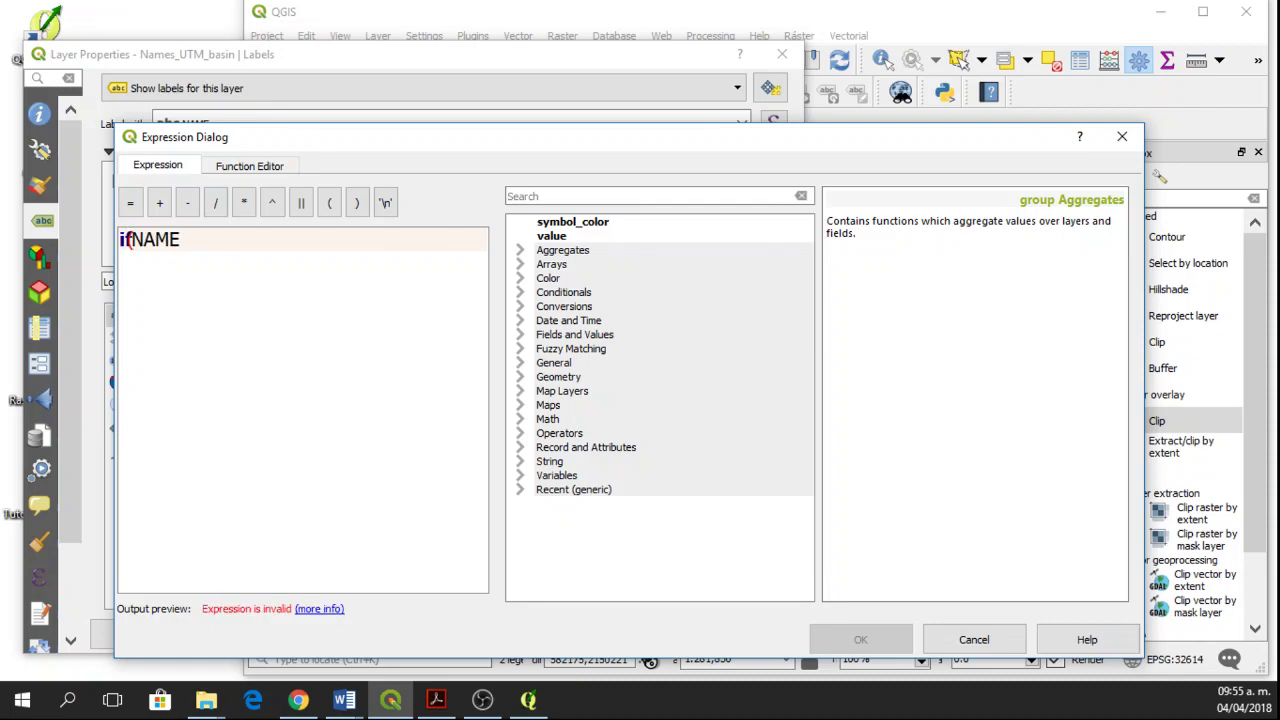
text(()
key(End)
text())
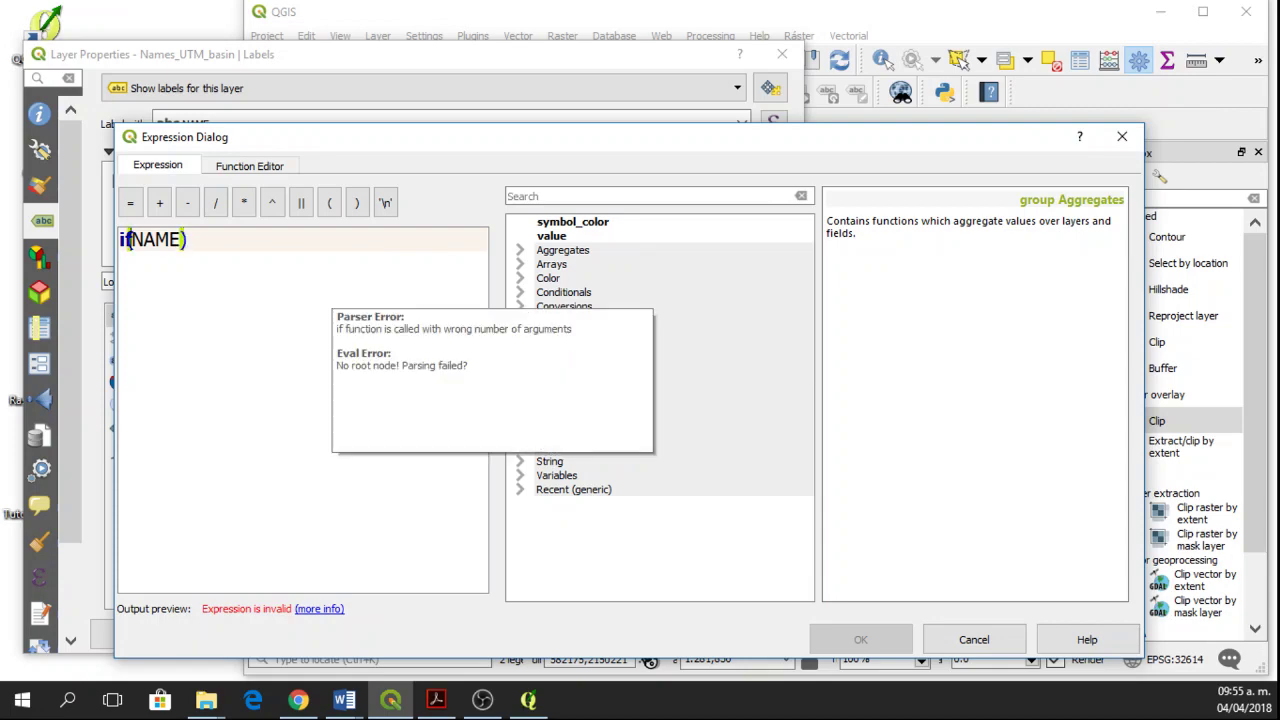
click(128, 239)
key(BackSpace)
drag(186, 239, 129, 239)
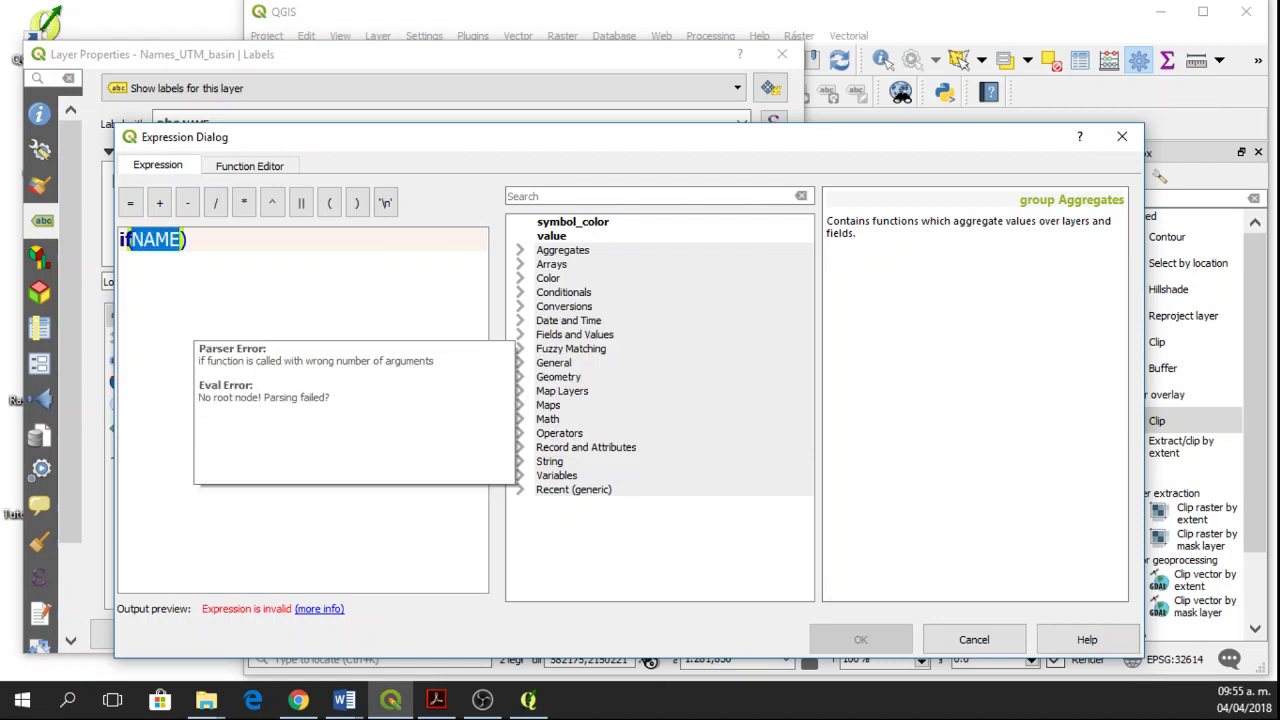
key(BackSpace)
text(TYPE)
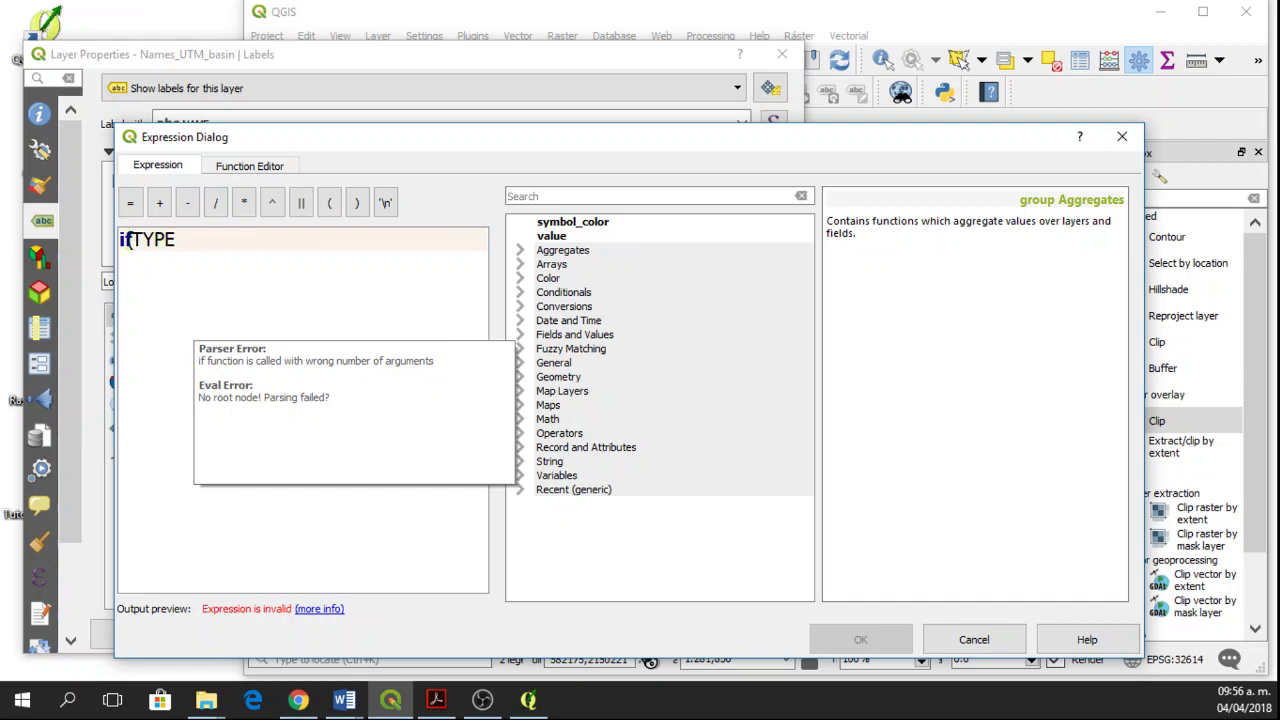
Rewrite the label expression as if( TYPE = 'barranca', NAME, ' ')
drag(158, 240, 120, 240)
key(BackSpace)
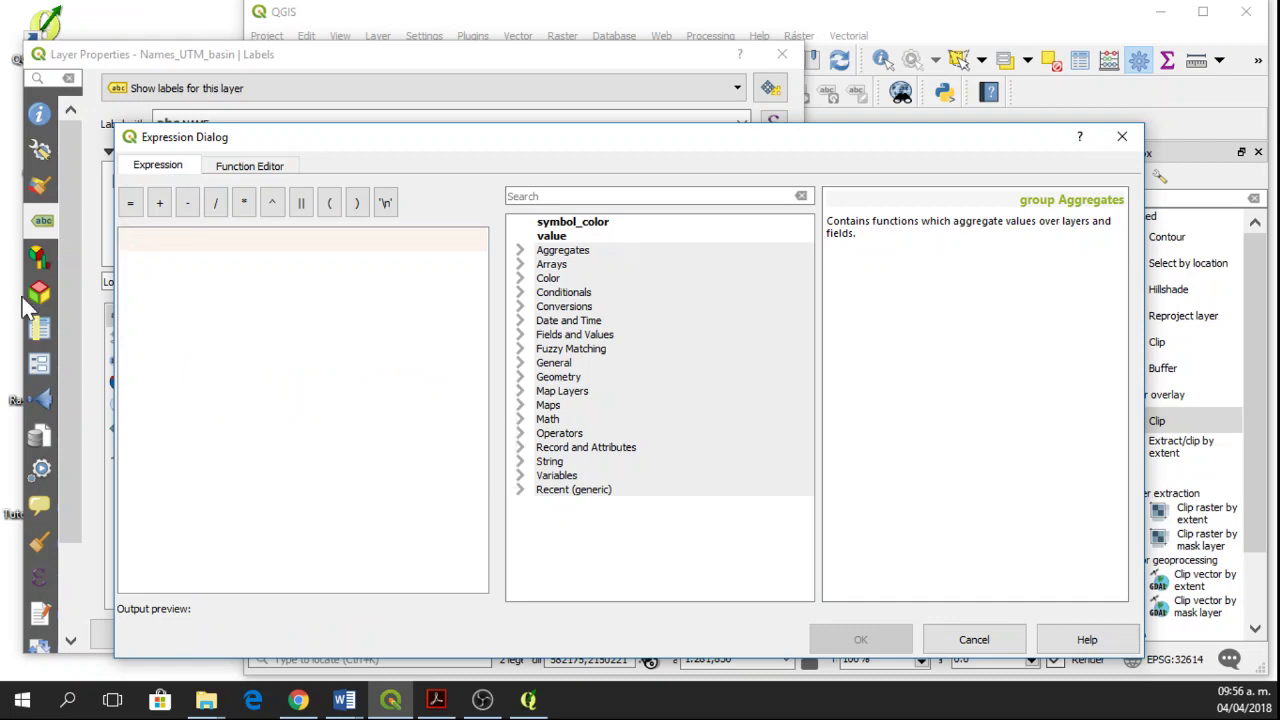
text(if)
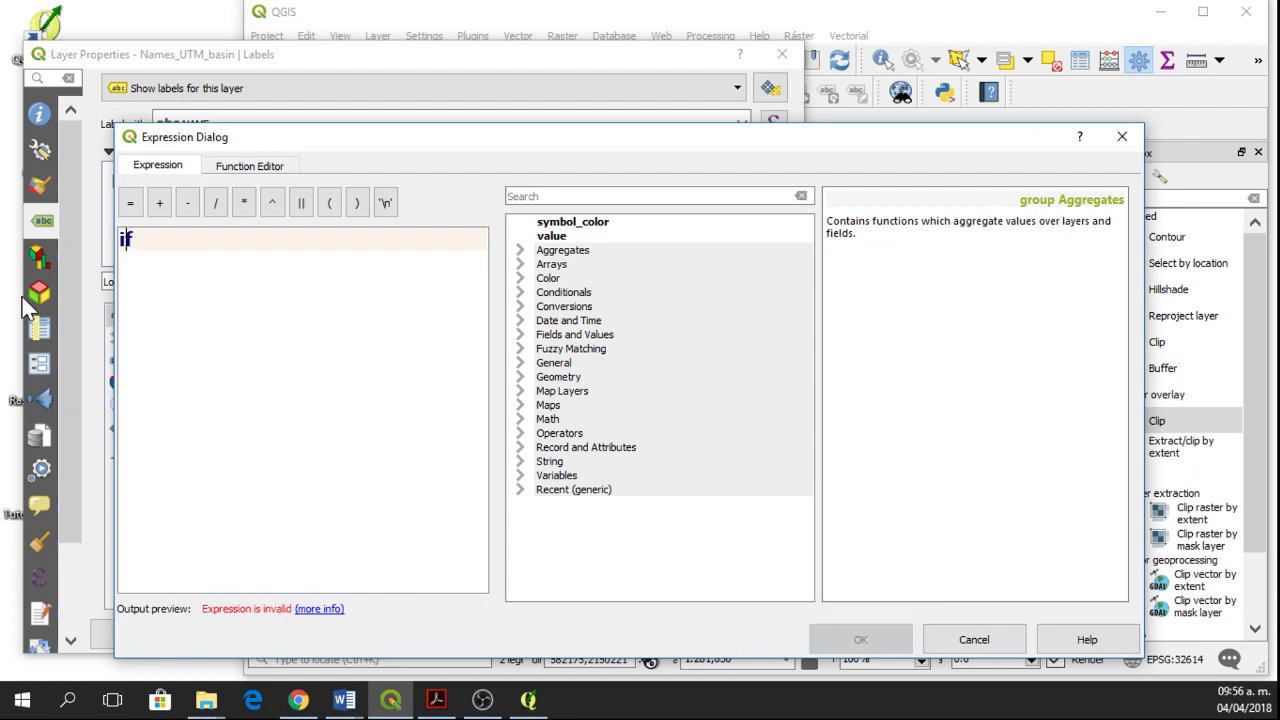
text( ()
text( tyoe)
key(BackSpace)
key(BackSpace)
key(BackSpace)
key(BackSpace)
text(TYPE)
text(=)
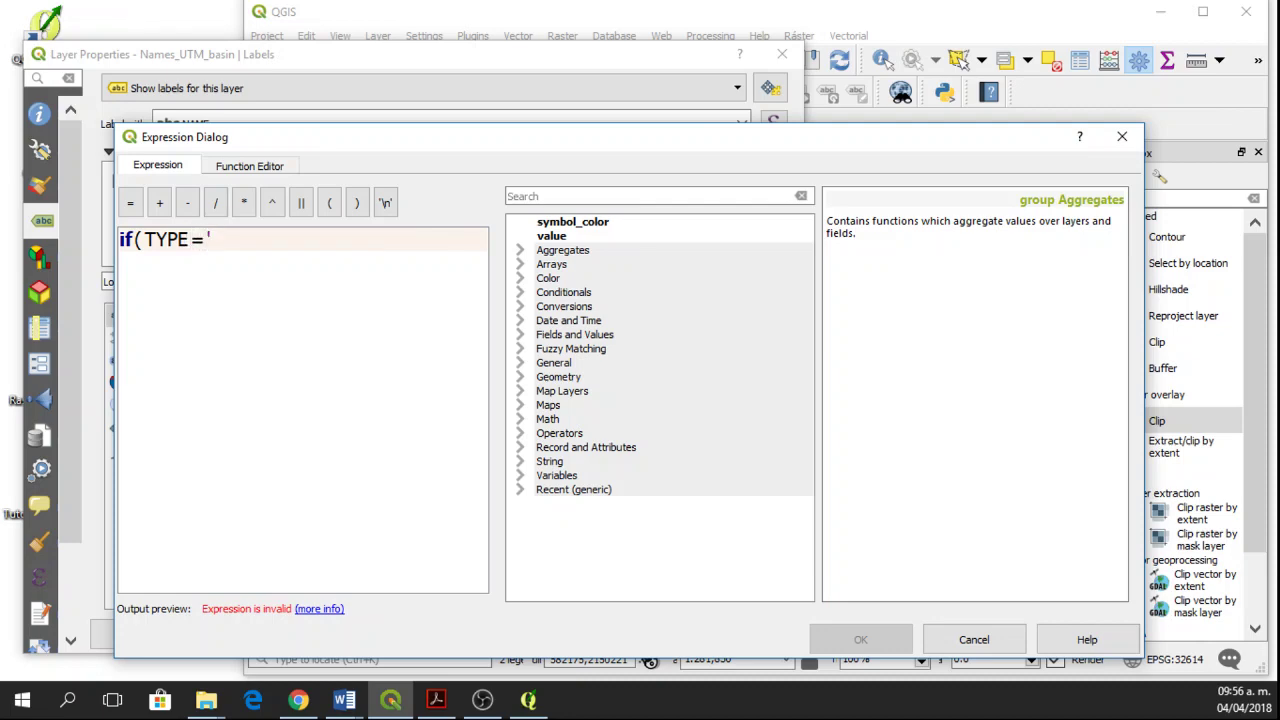
text( 'barranca')
text(,)
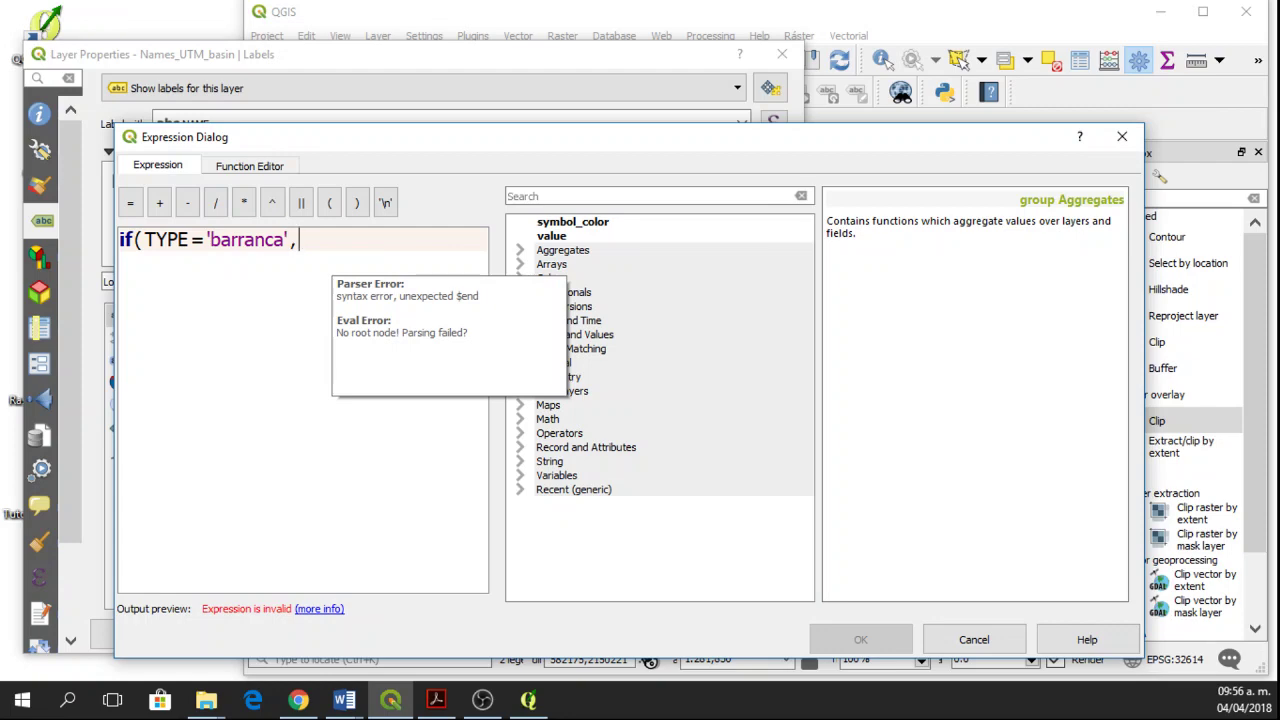
text(NAME, )
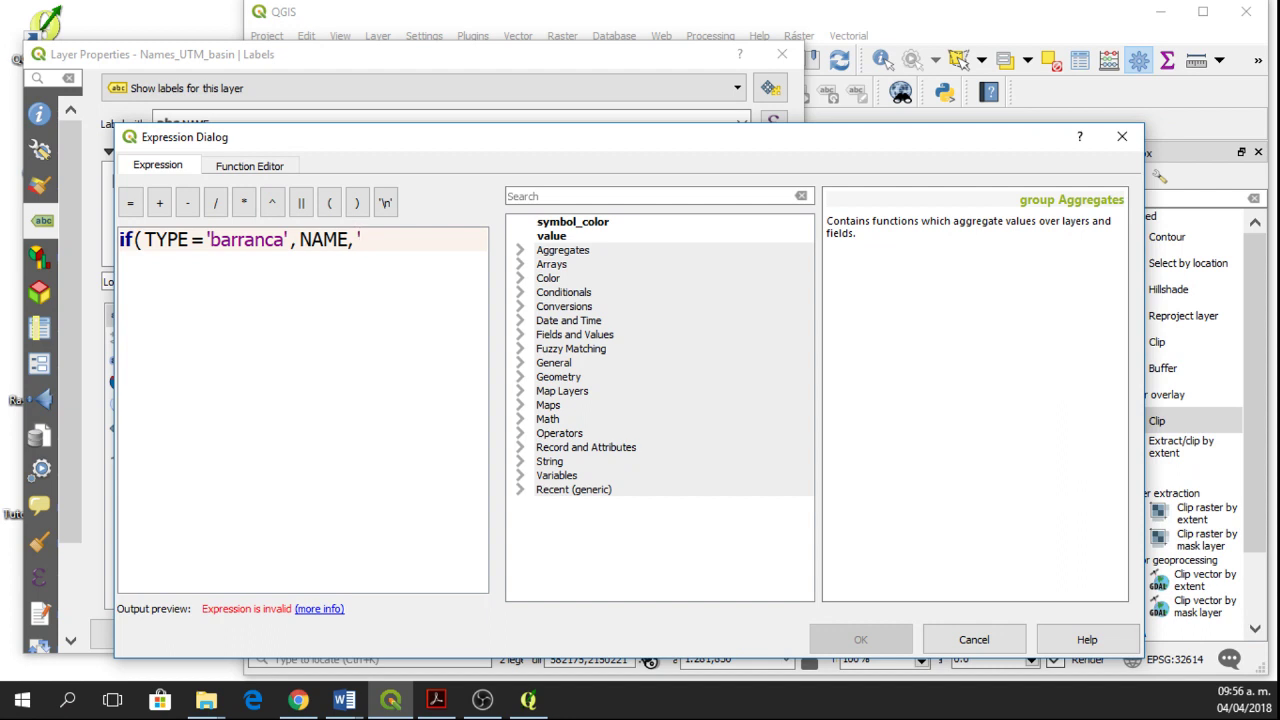
text(' '))
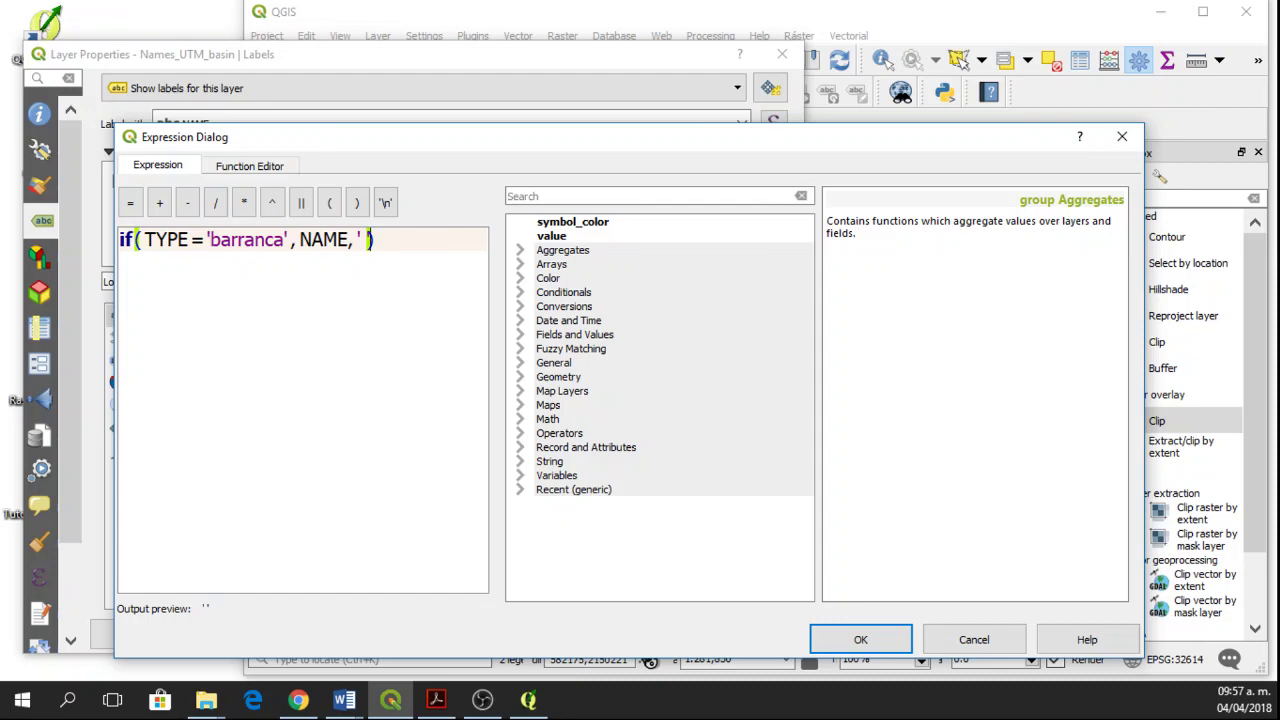
drag(540, 146, 487, 131)
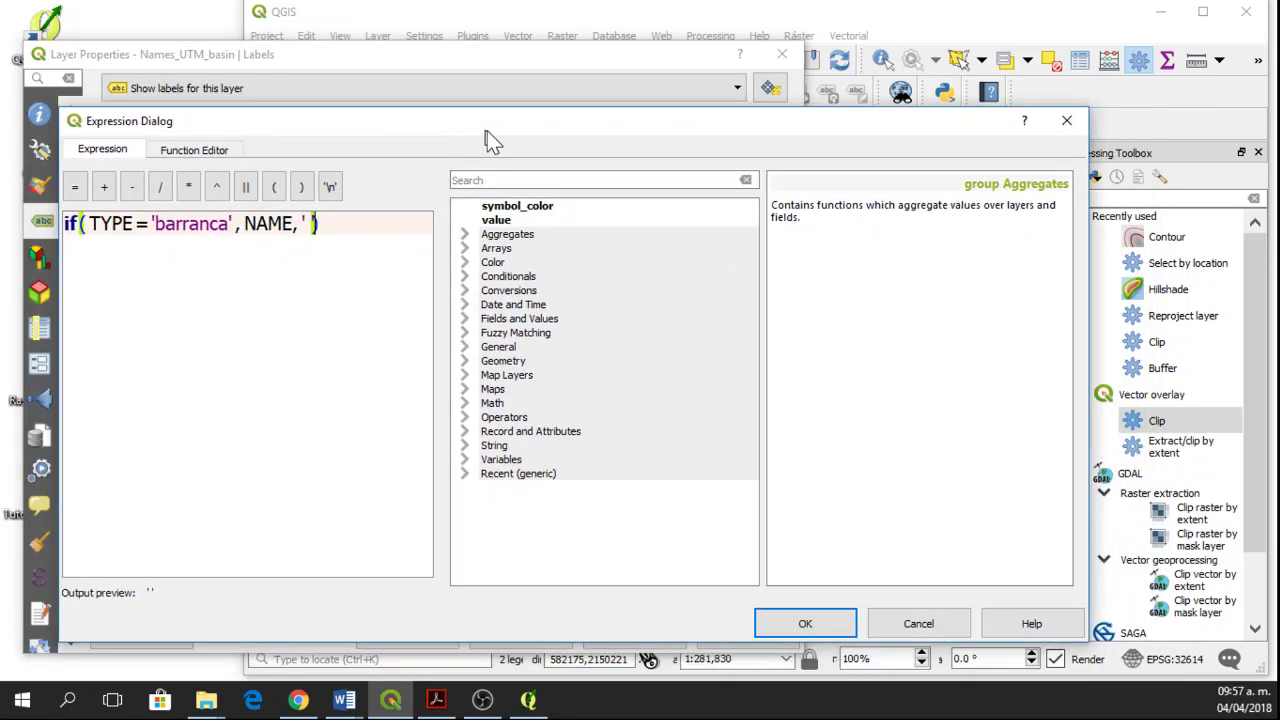
Confirm the lowercase 'barranca' label expression and apply it to the map
click(818, 630)
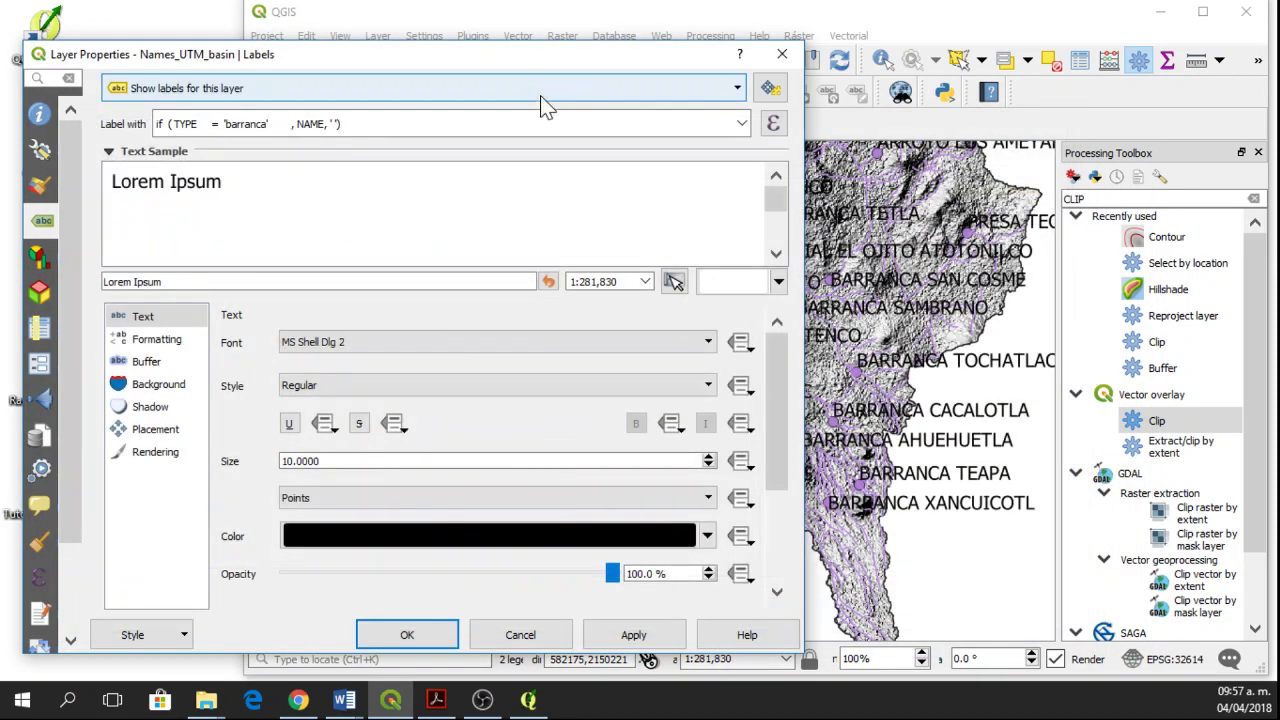
click(541, 90)
click(429, 88)
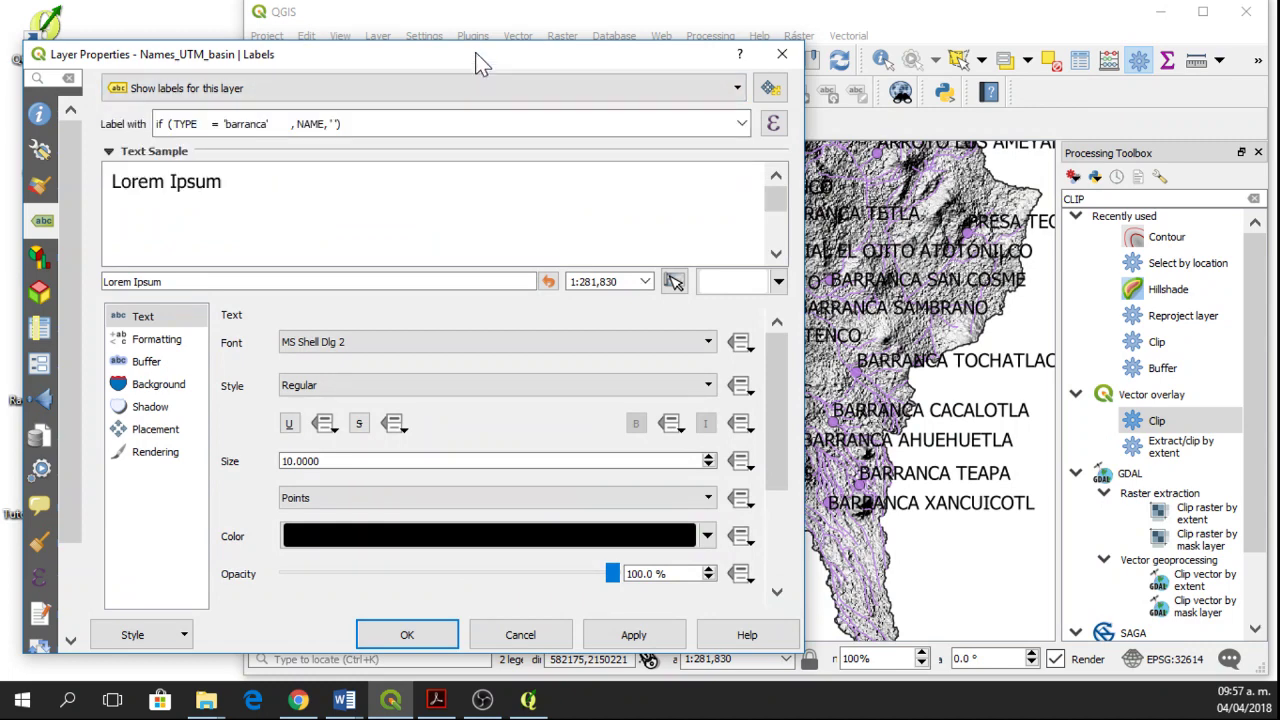
drag(475, 62, 362, 45)
click(522, 619)
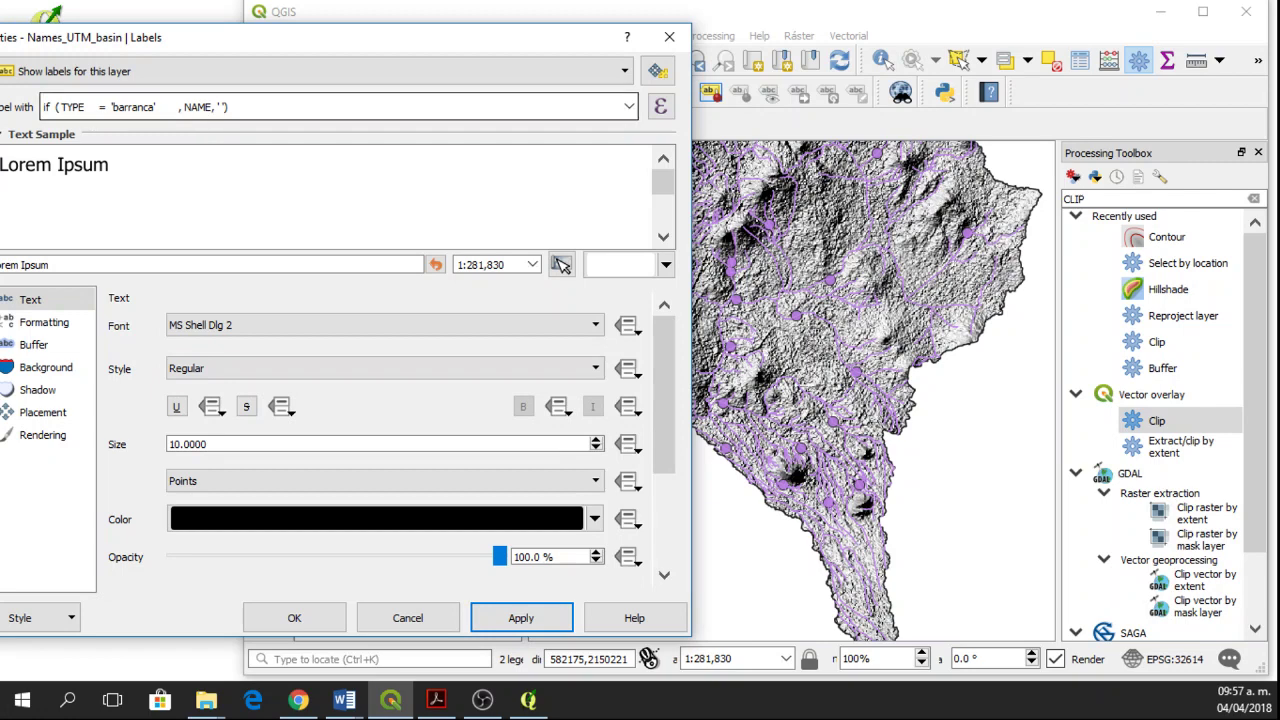
Try changing the value to 'BARRANCA' directly in the Label with field and apply
click(172, 124)
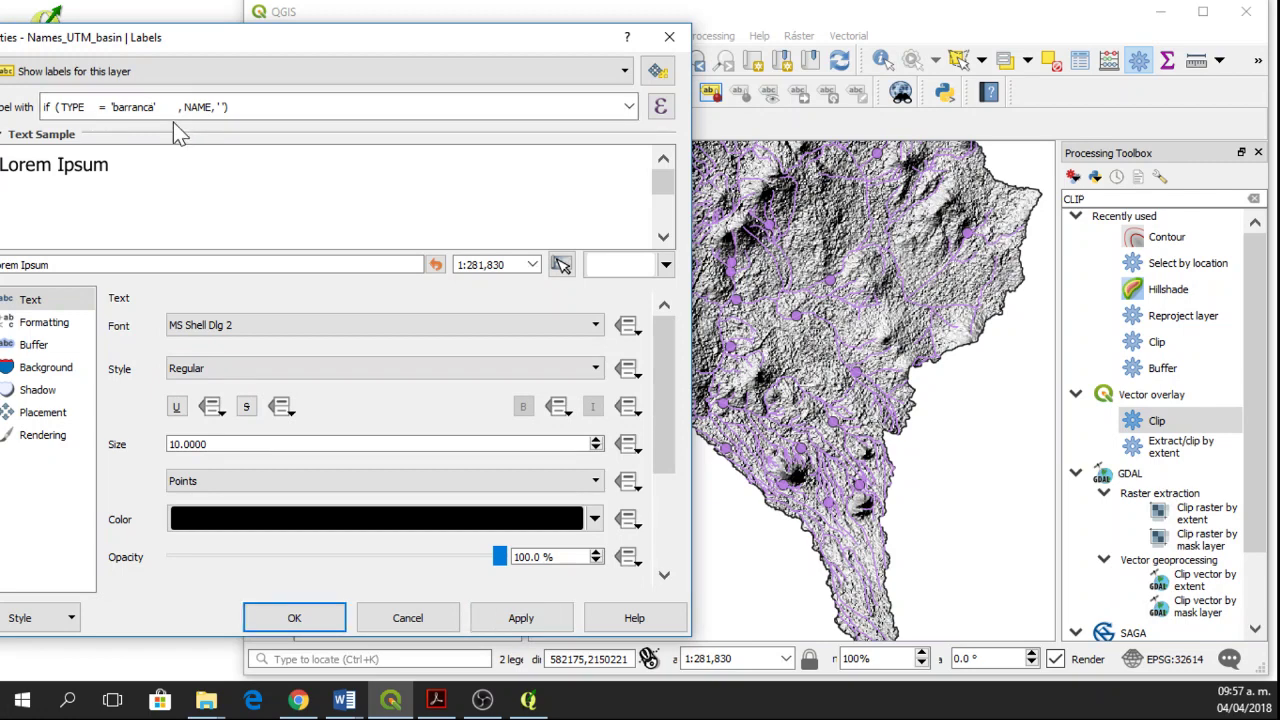
key(BackSpace)
key(BackSpace)
key(BackSpace)
key(BackSpace)
key(BackSpace)
key(BackSpace)
key(BackSpace)
key(BackSpace)
text(BARRANCA)
key(End)
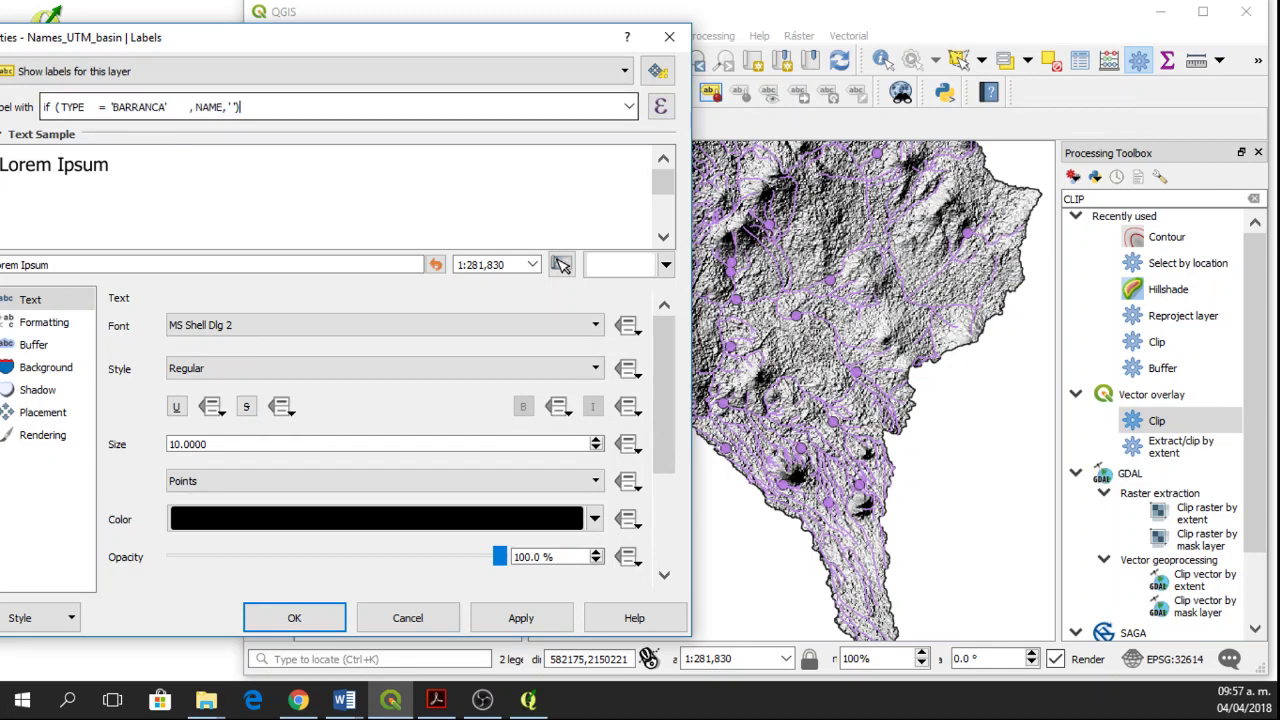
click(515, 618)
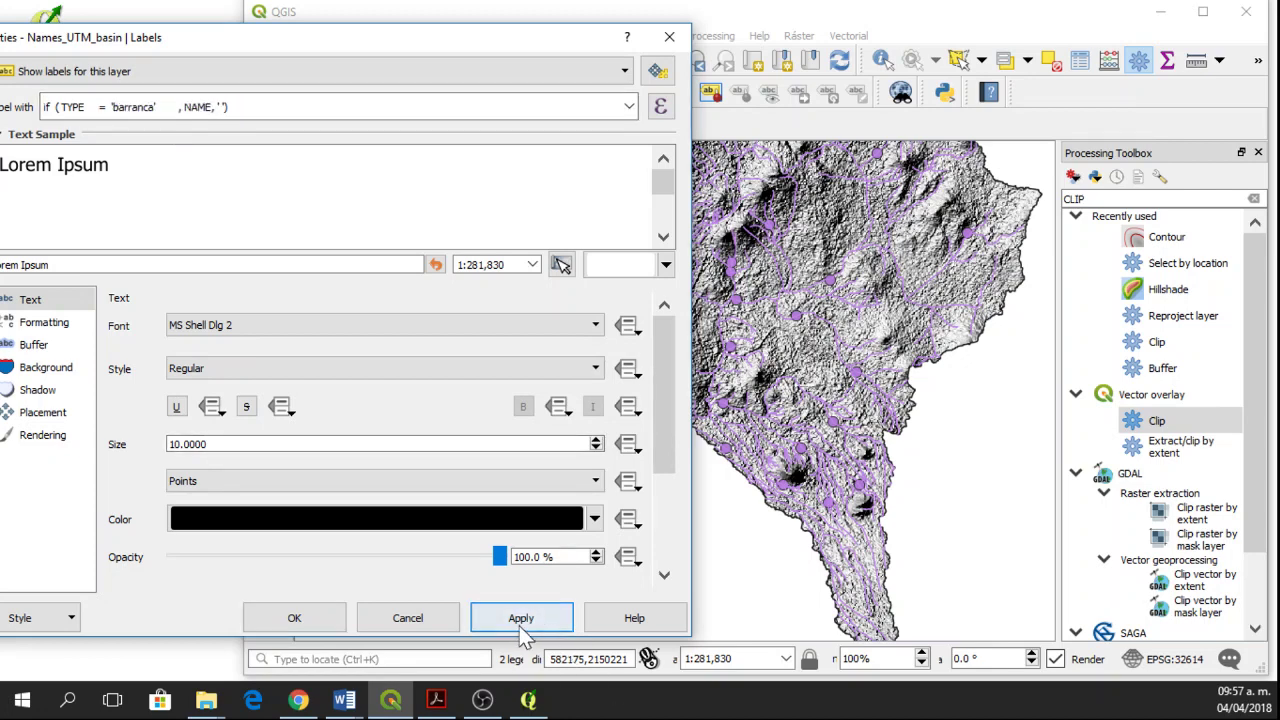
In the expression editor, replace 'barranca' with 'BARRANCA', confirm, and apply
click(660, 106)
click(277, 223)
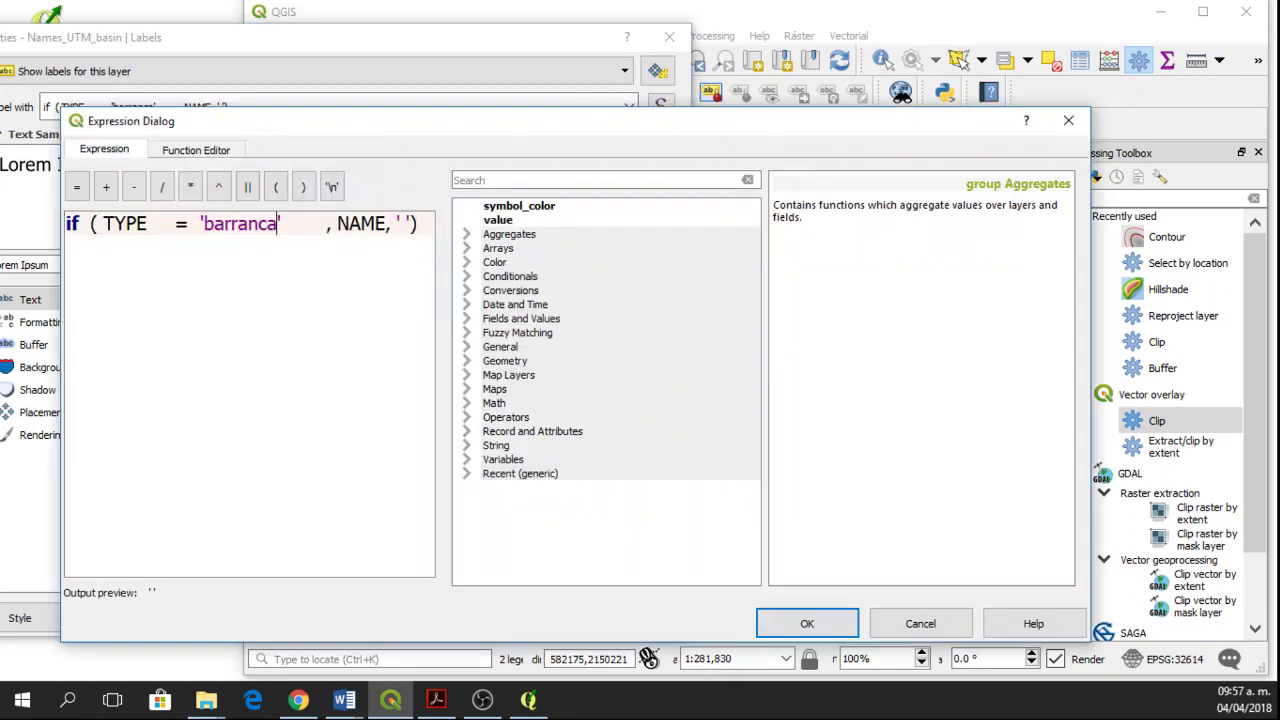
key(BackSpace)
key(BackSpace)
key(BackSpace)
key(BackSpace)
key(BackSpace)
key(BackSpace)
key(BackSpace)
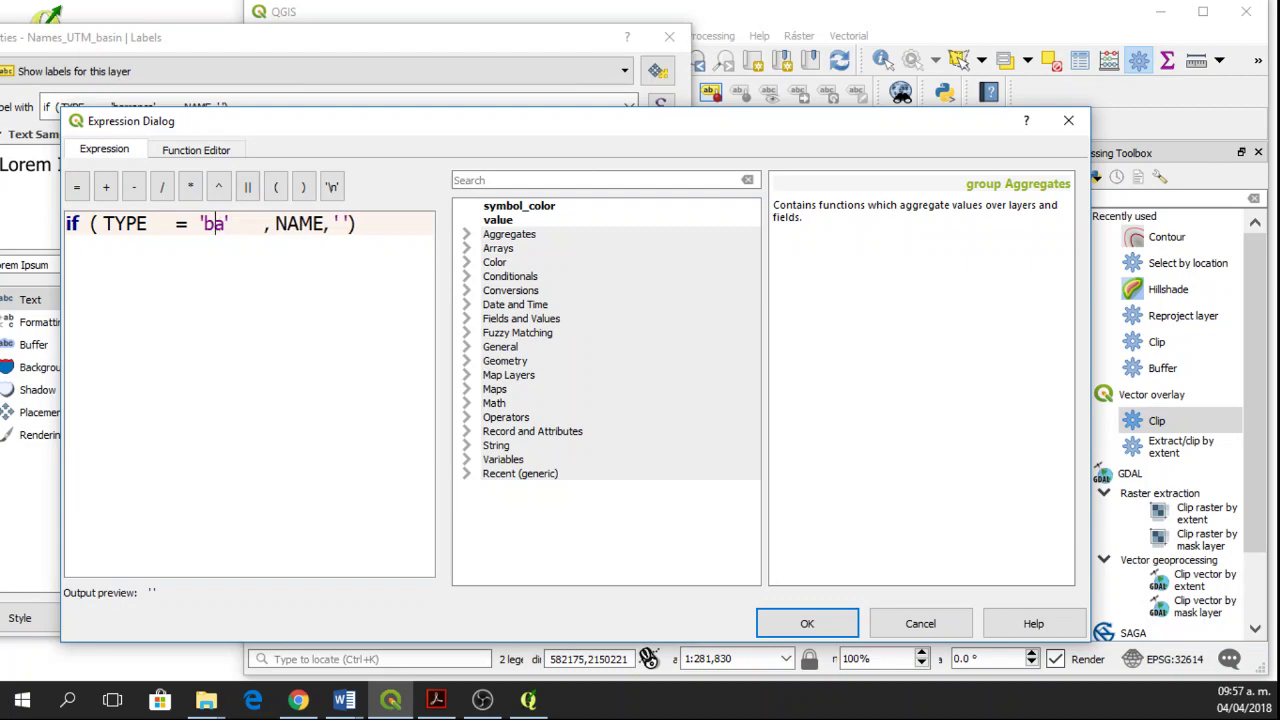
key(BackSpace)
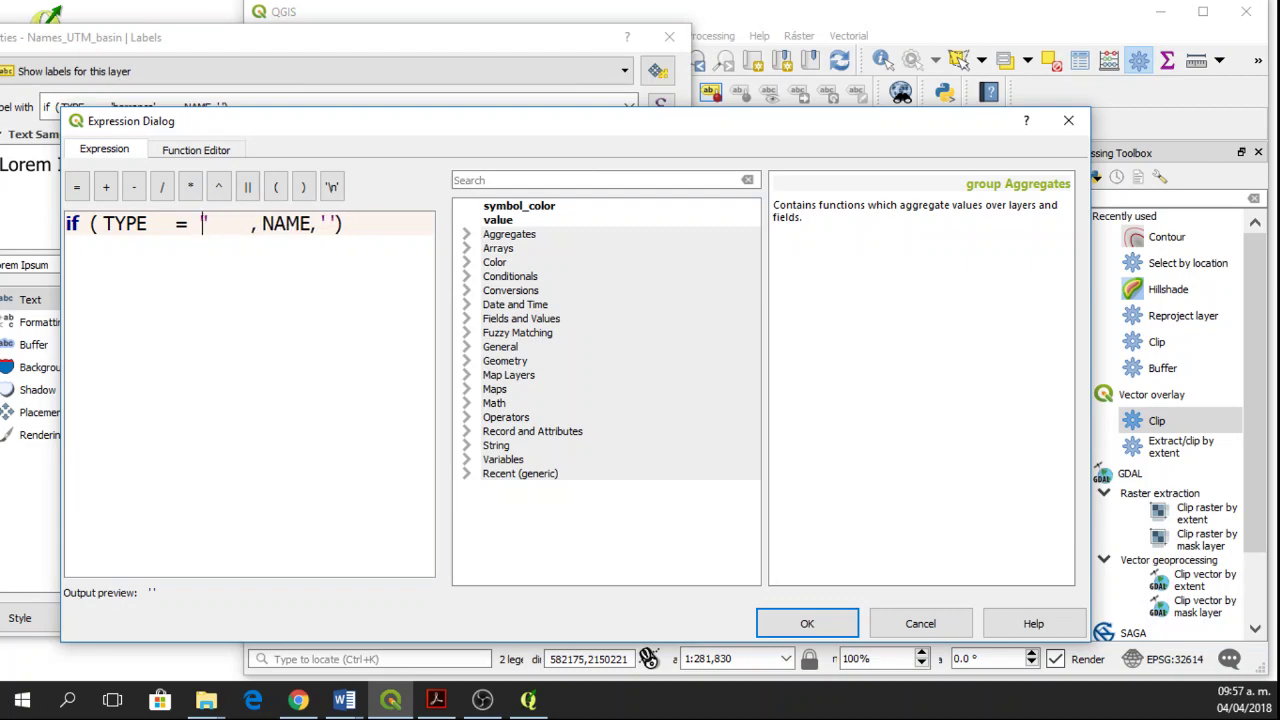
text(BARRANCA)
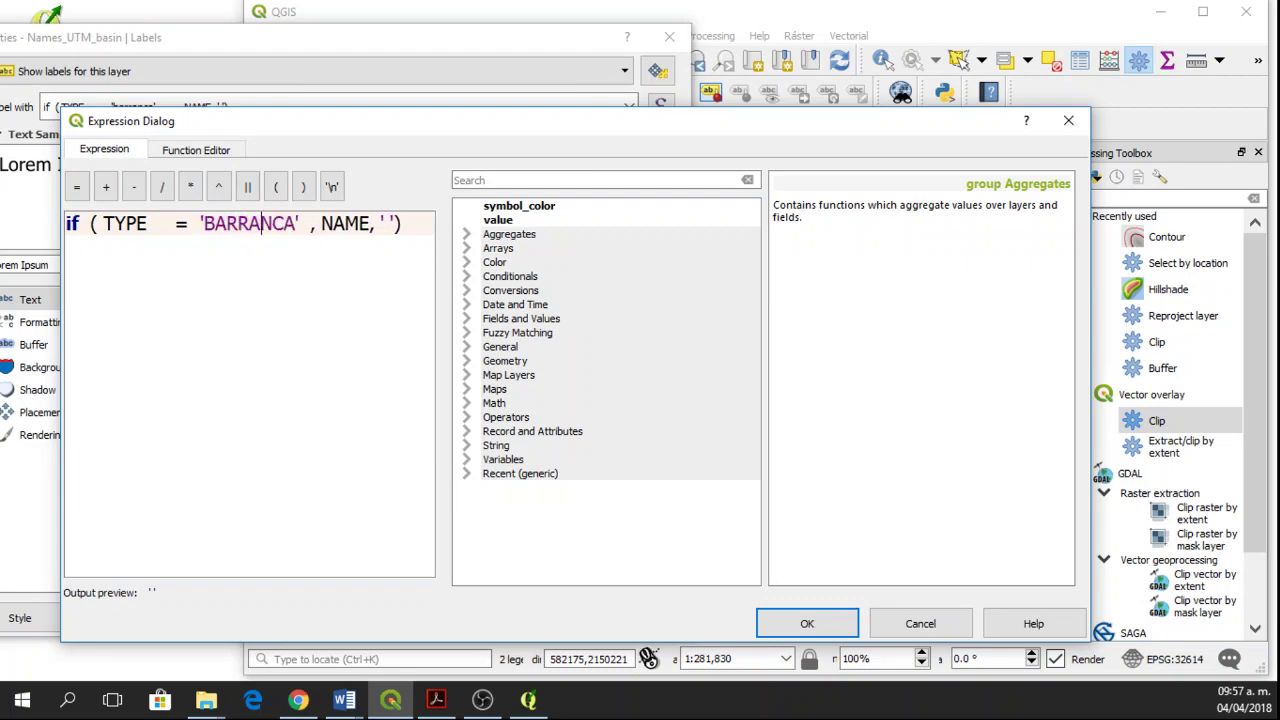
click(815, 630)
click(511, 621)
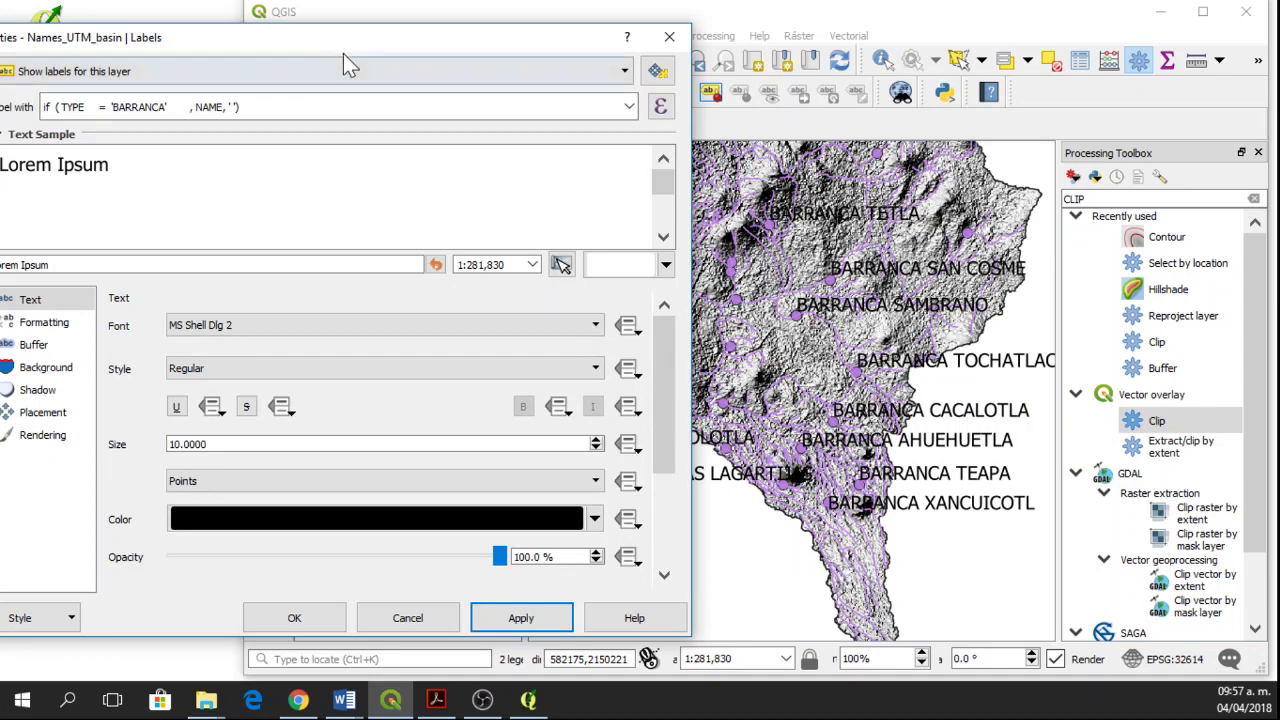
drag(340, 42, 436, 65)
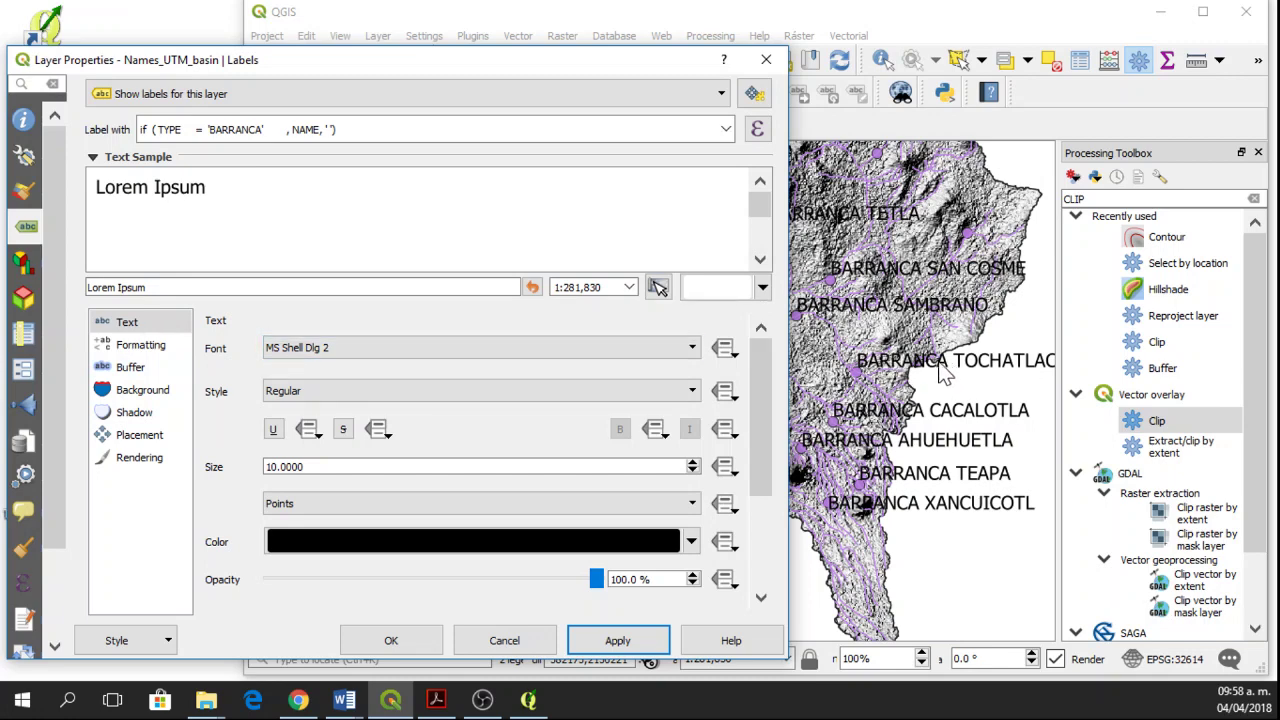
Set the labels to wrap on a space character and apply
click(158, 350)
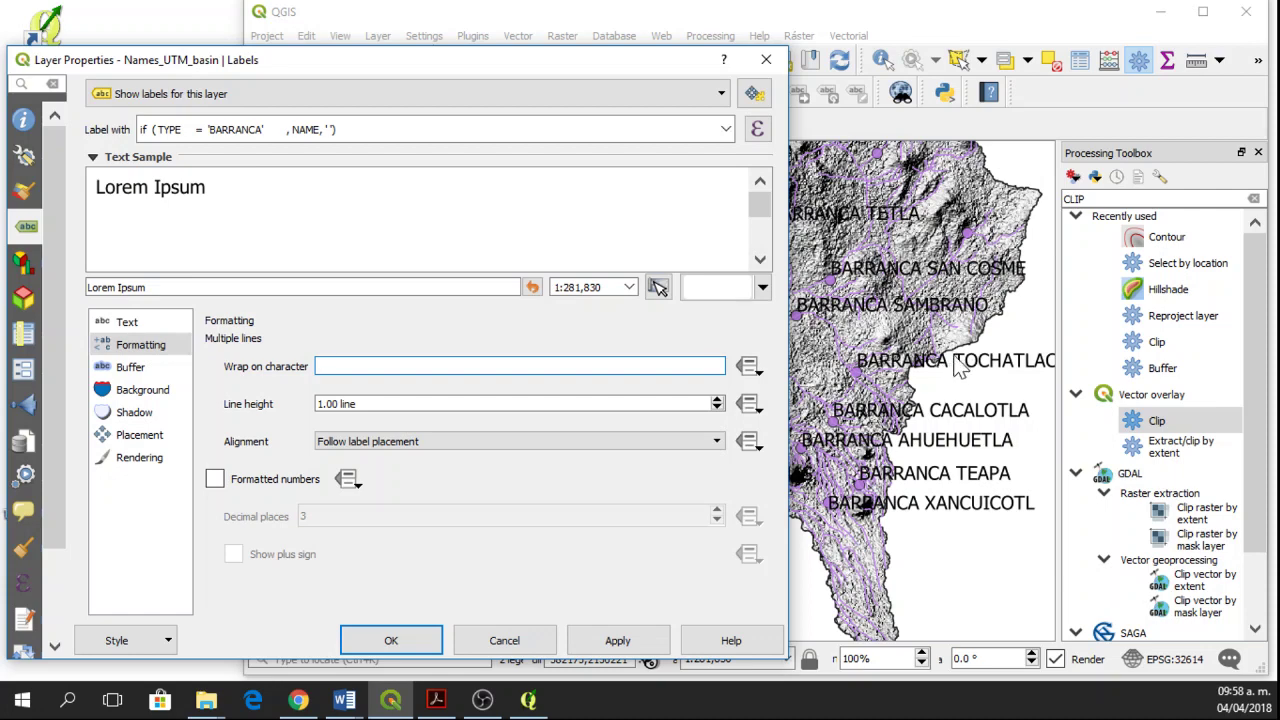
click(597, 640)
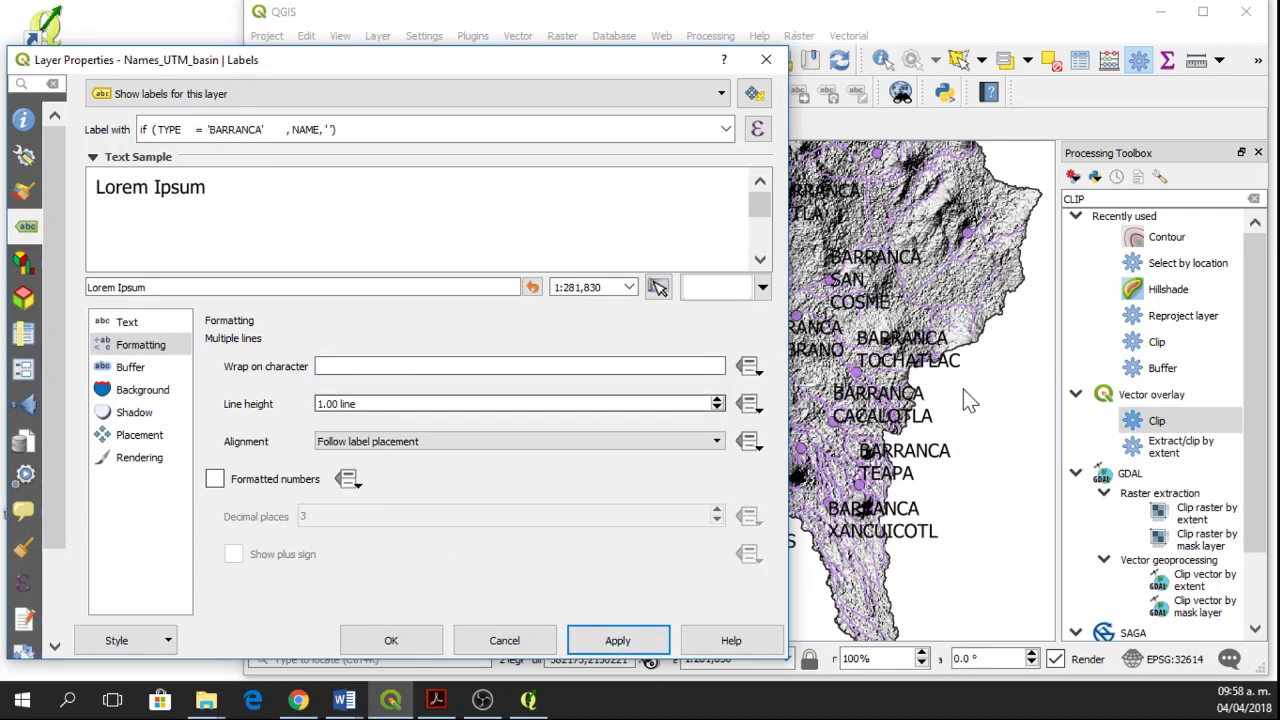
Turn on the white text buffer for the labels and apply
click(152, 369)
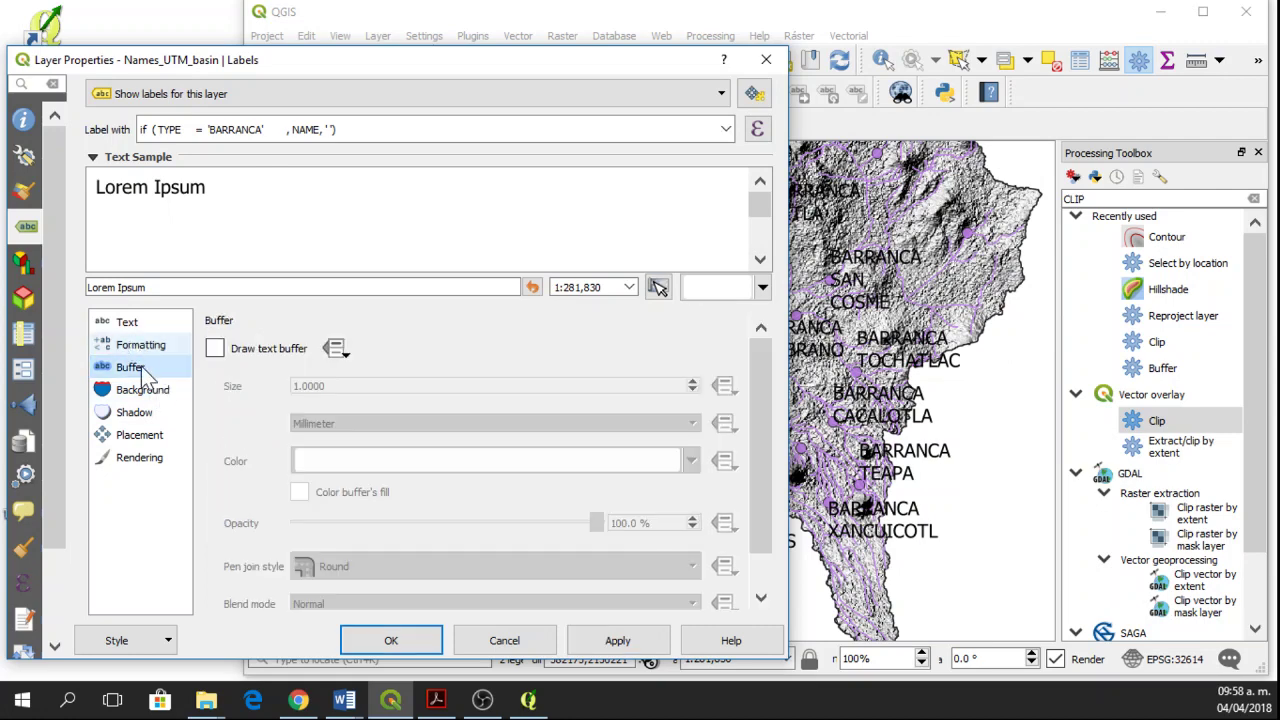
click(217, 350)
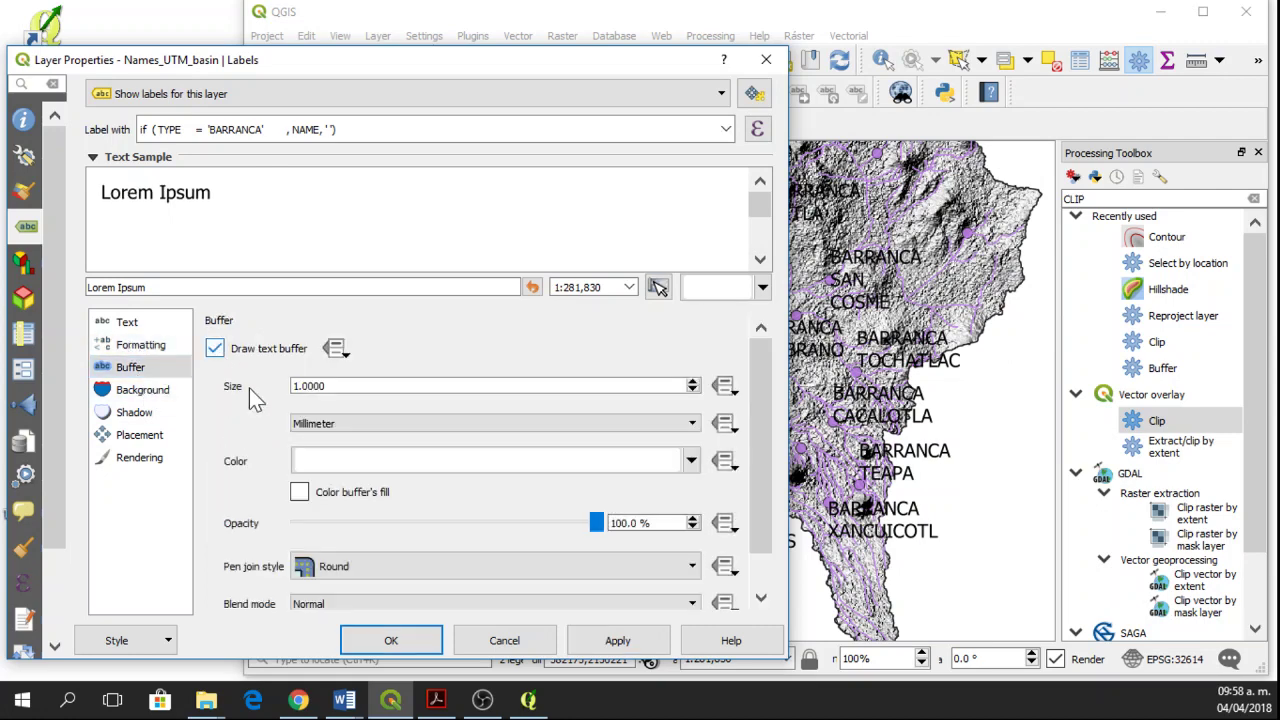
click(648, 646)
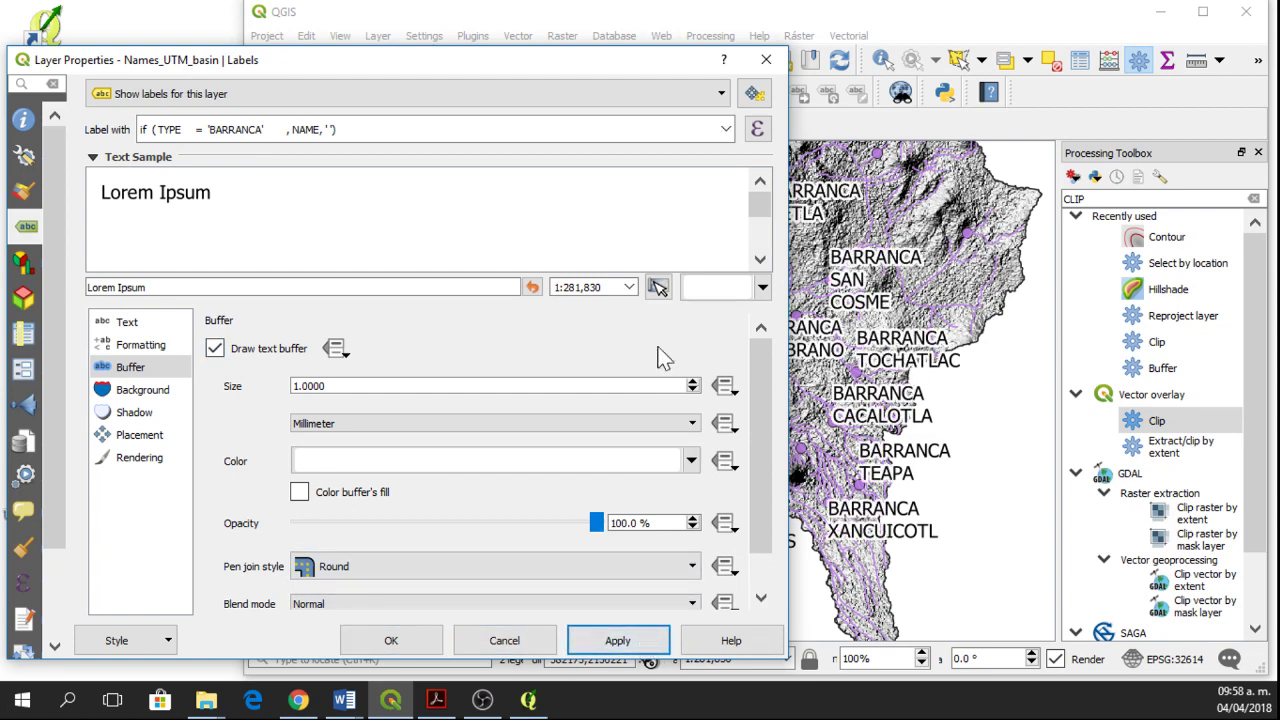
Try a rectangle label background, then switch it back off and apply
click(155, 400)
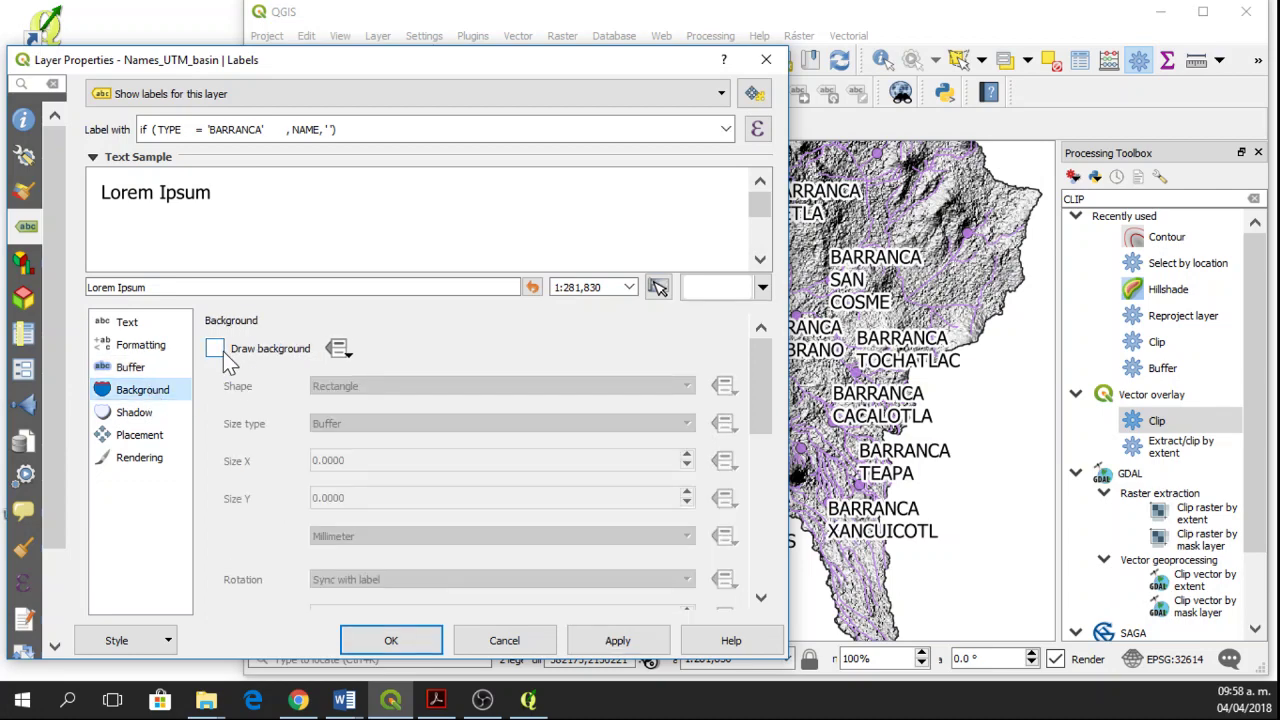
click(221, 351)
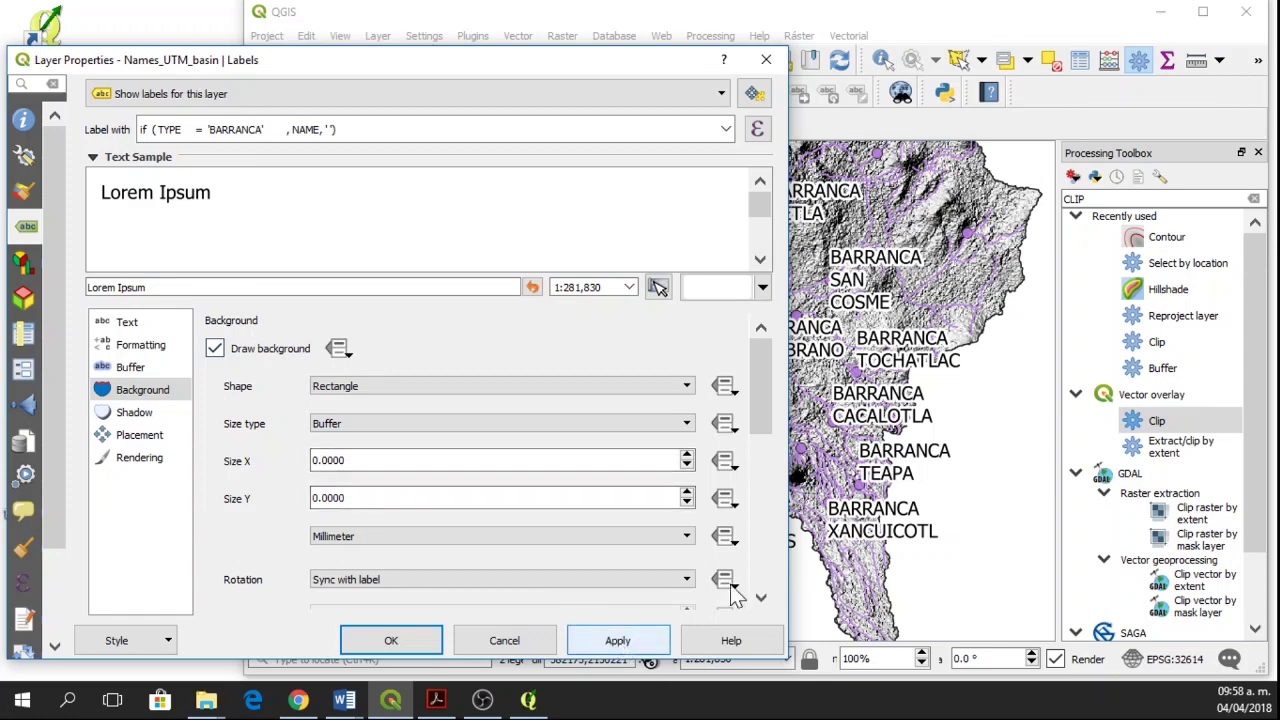
click(330, 388)
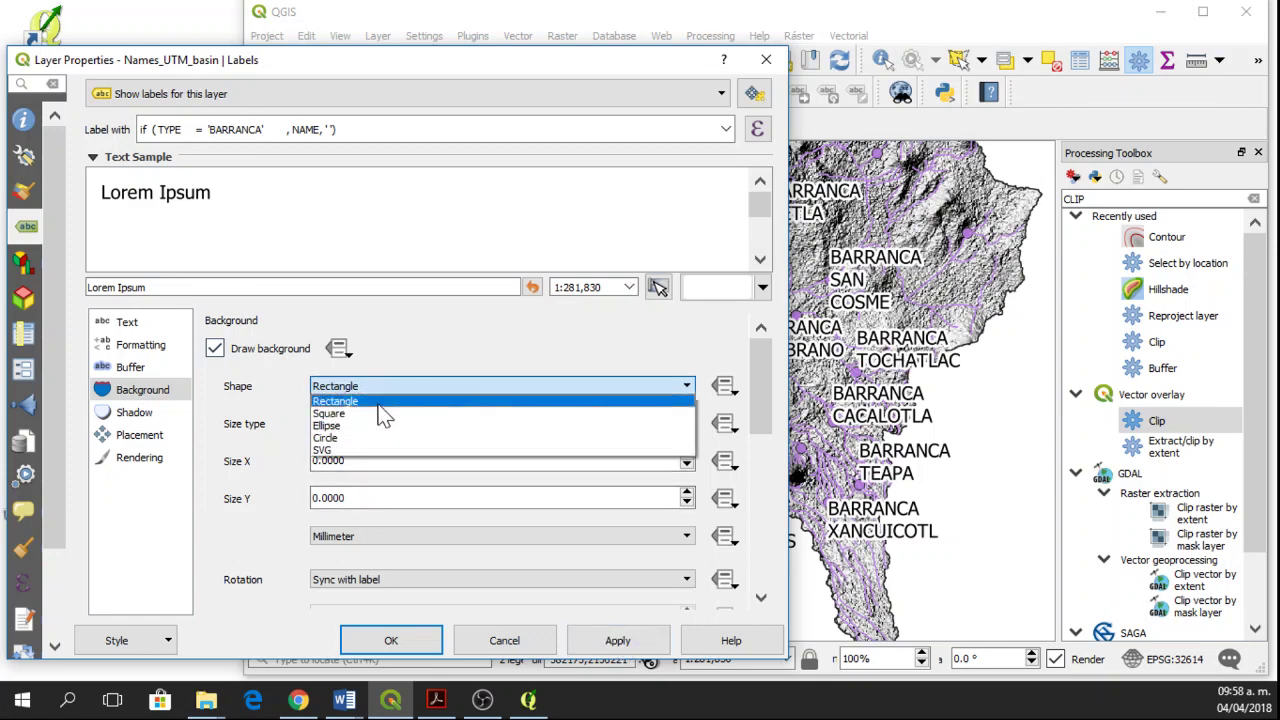
click(493, 331)
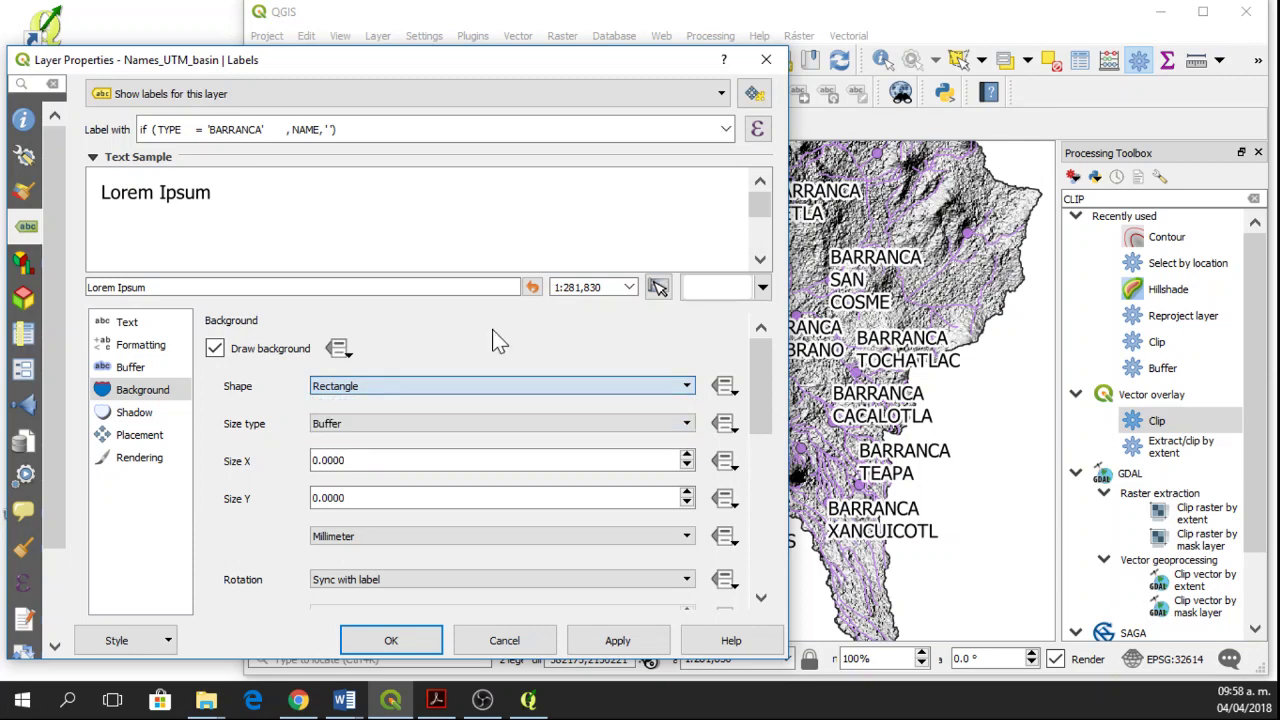
click(607, 642)
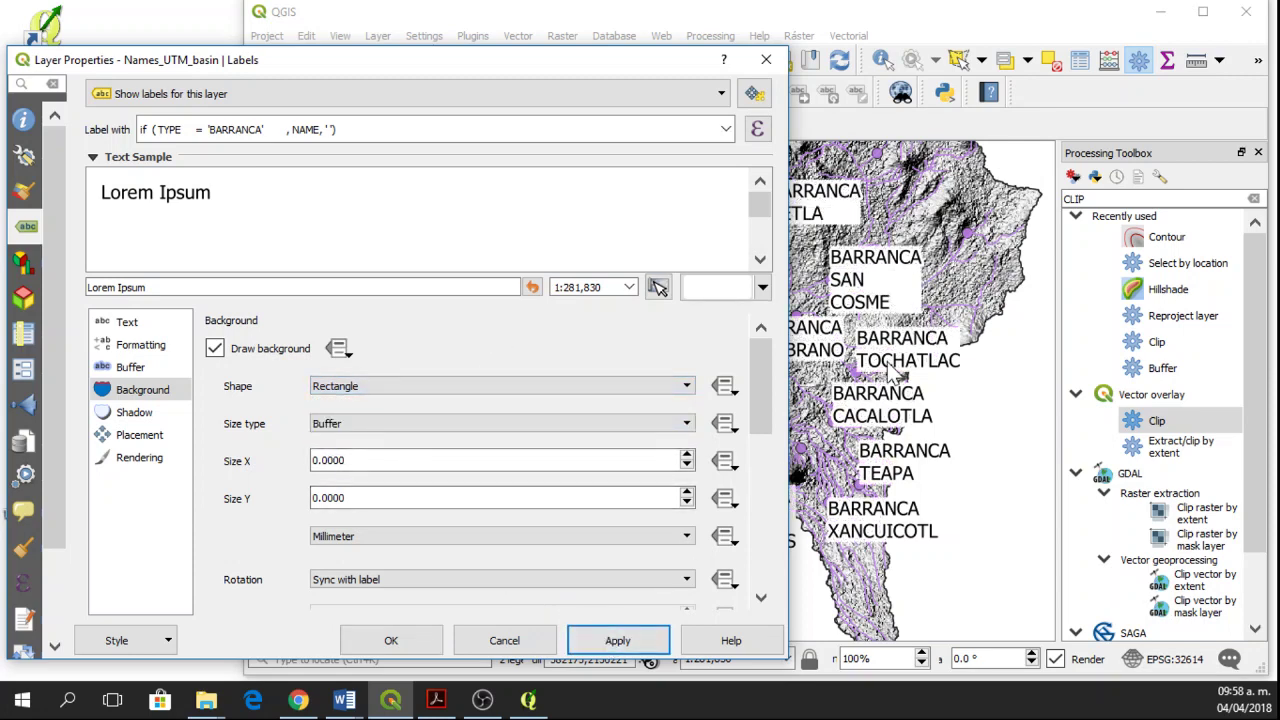
click(239, 350)
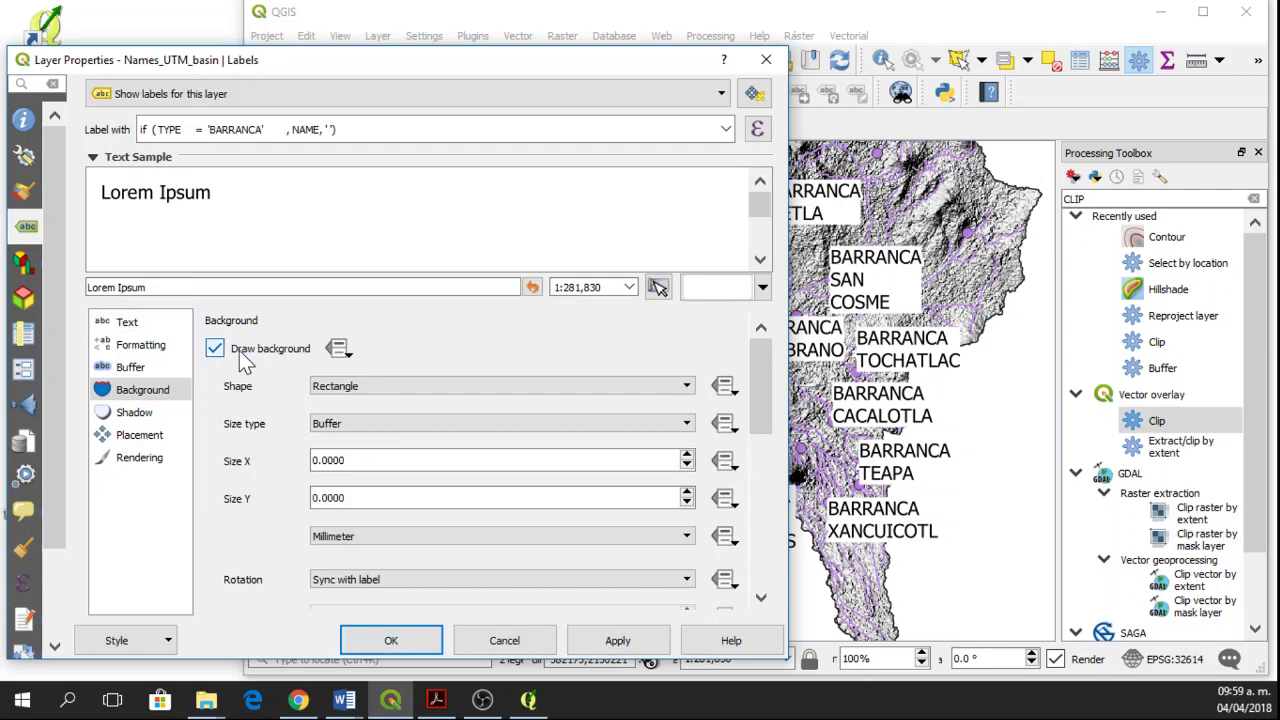
click(580, 645)
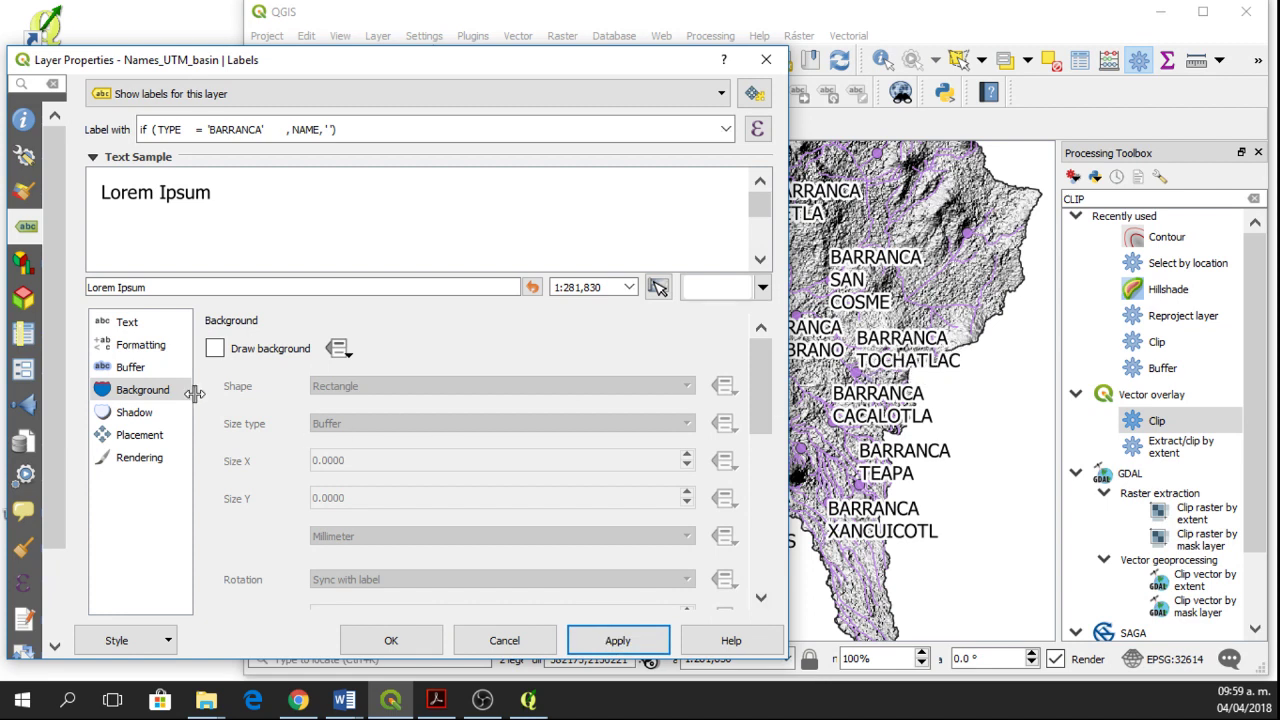
click(142, 412)
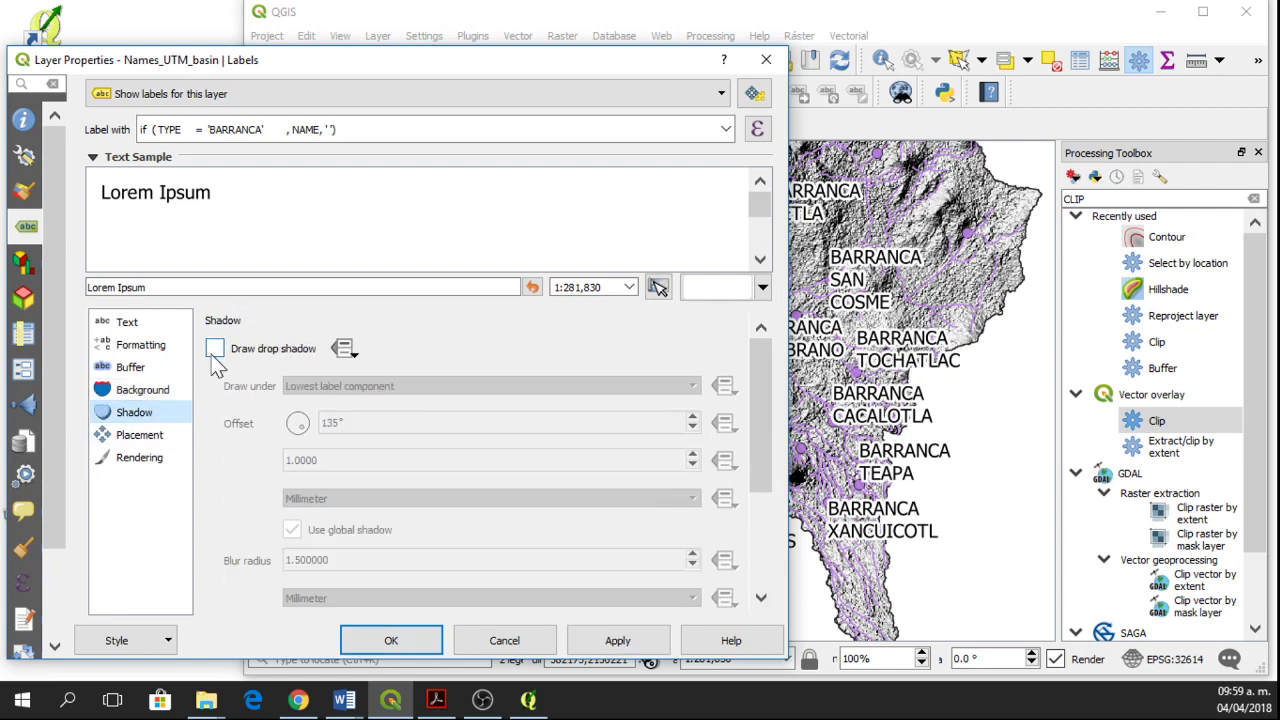
Add a drop shadow and keep Around point placement after testing Offset from point and Cartographic
click(214, 349)
click(616, 645)
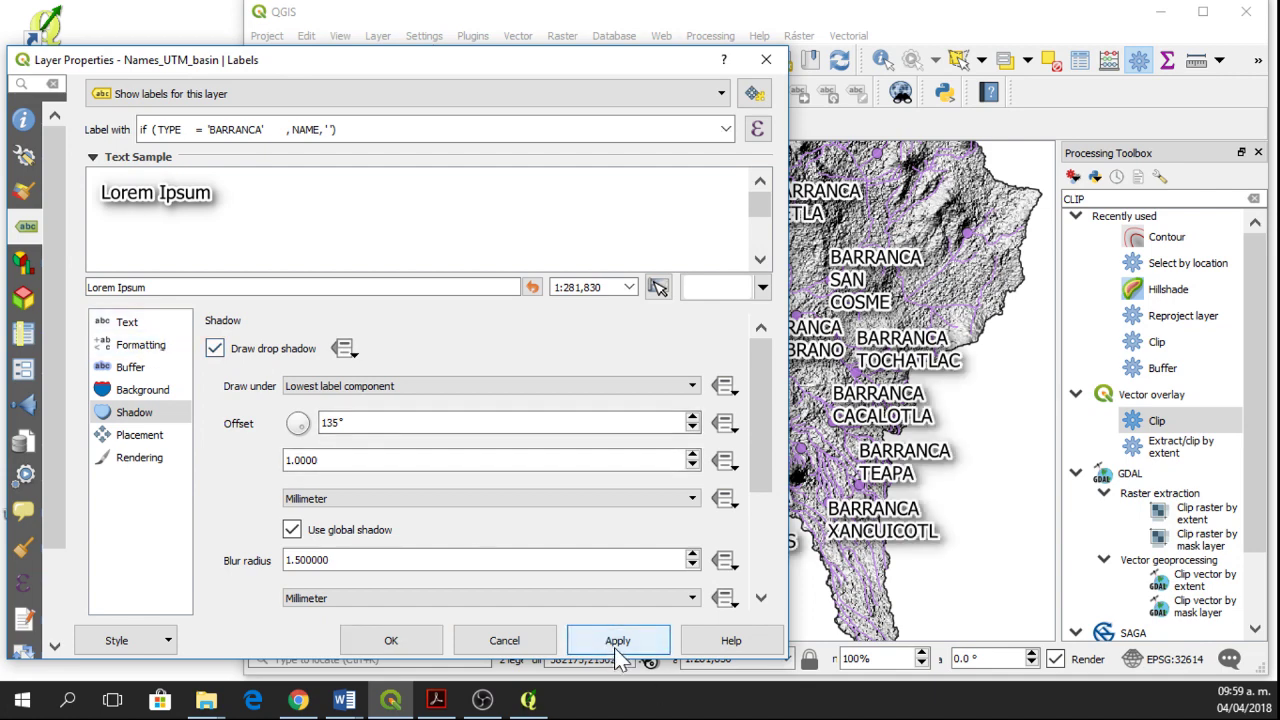
click(145, 435)
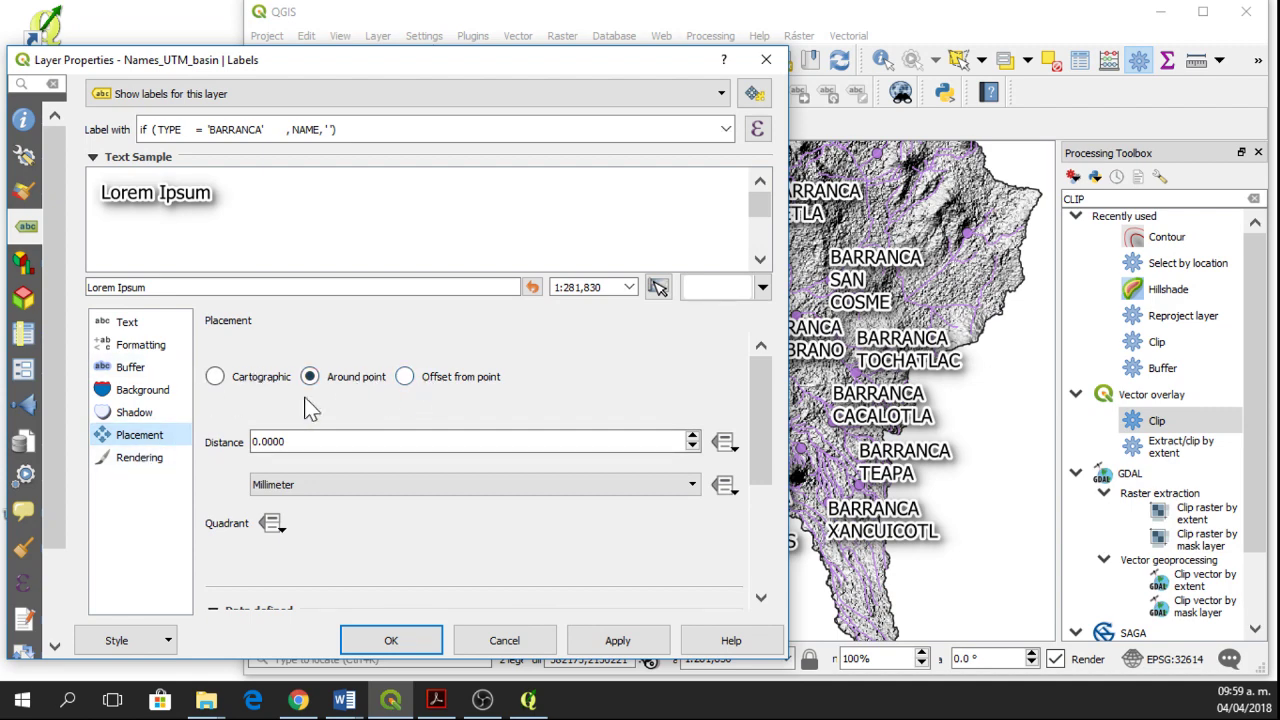
click(432, 382)
click(588, 645)
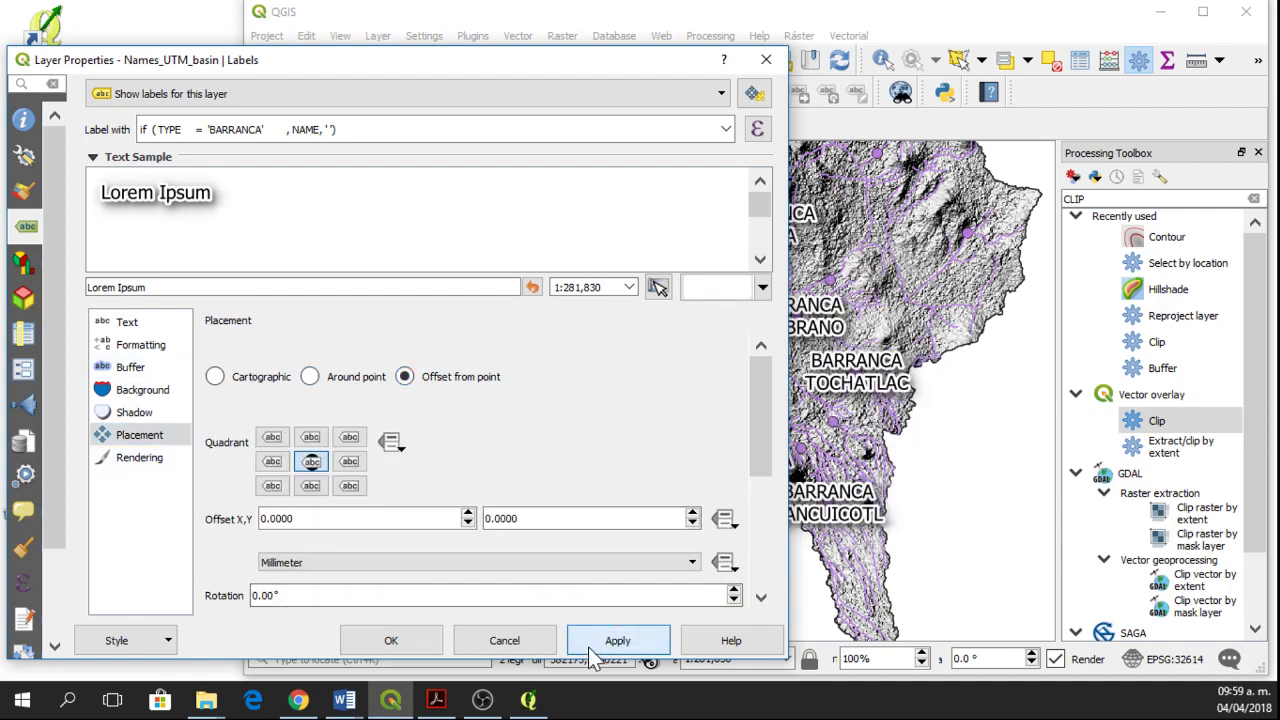
click(262, 376)
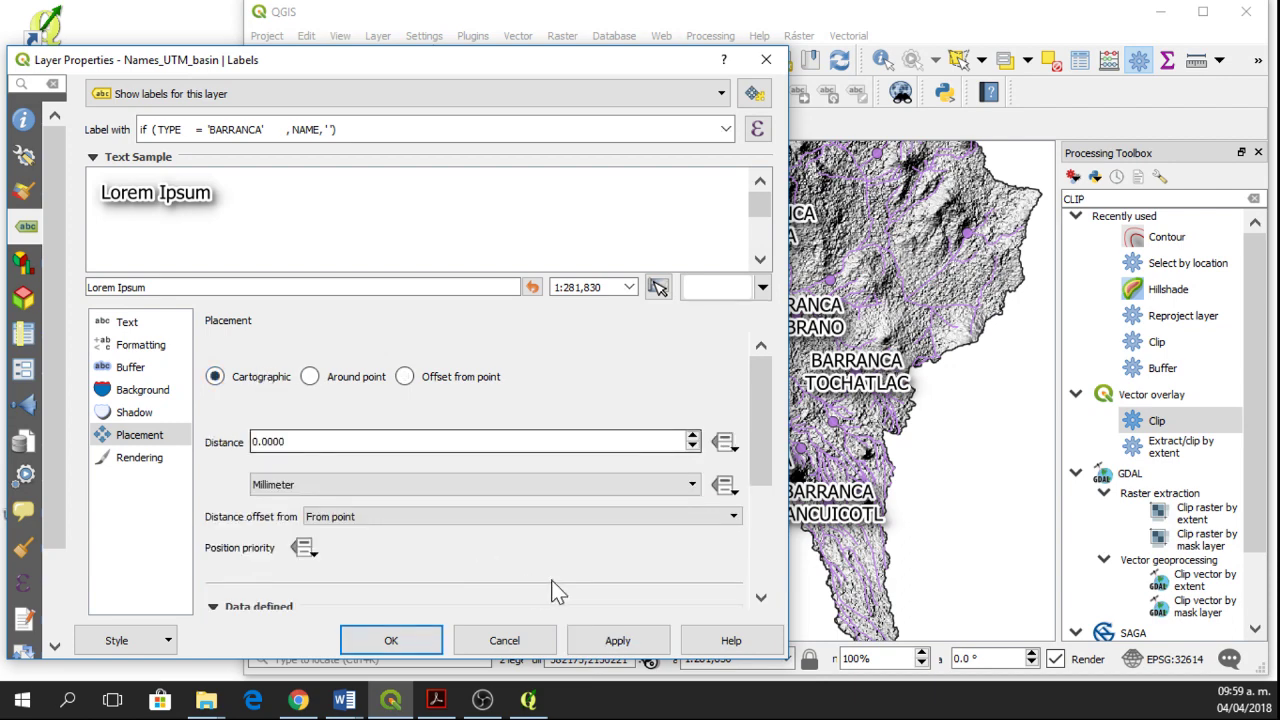
click(605, 640)
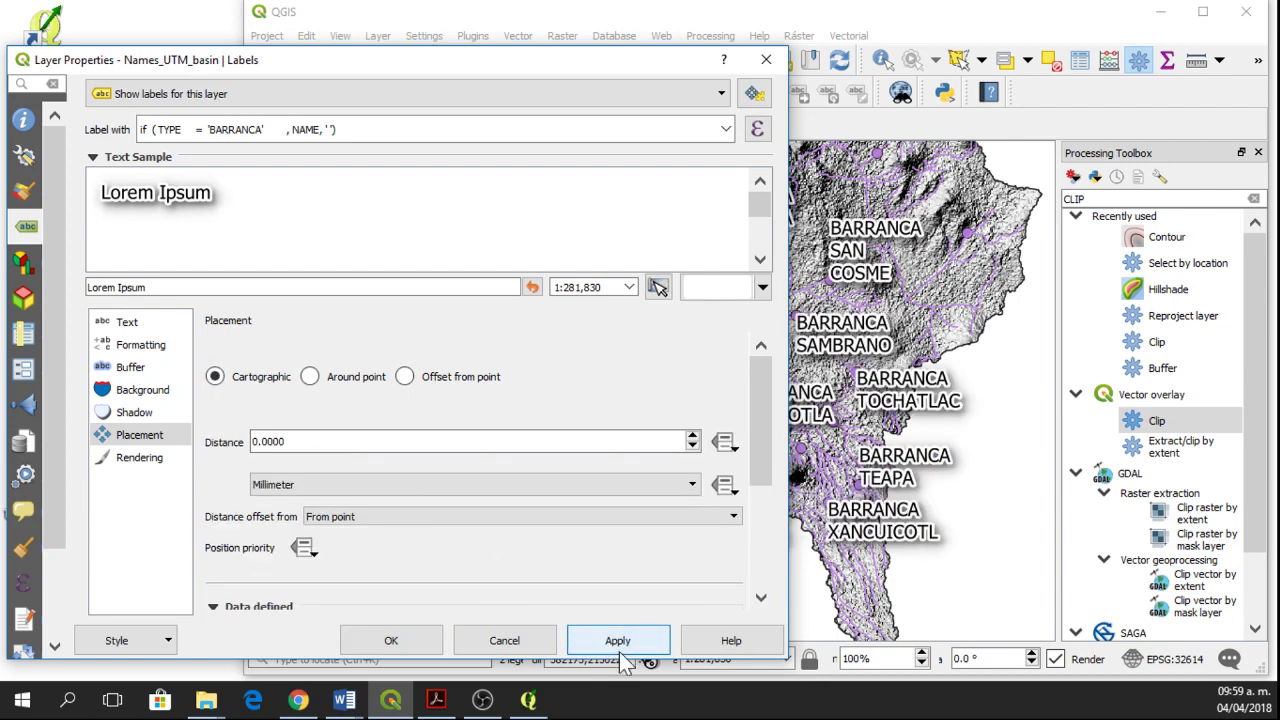
click(356, 383)
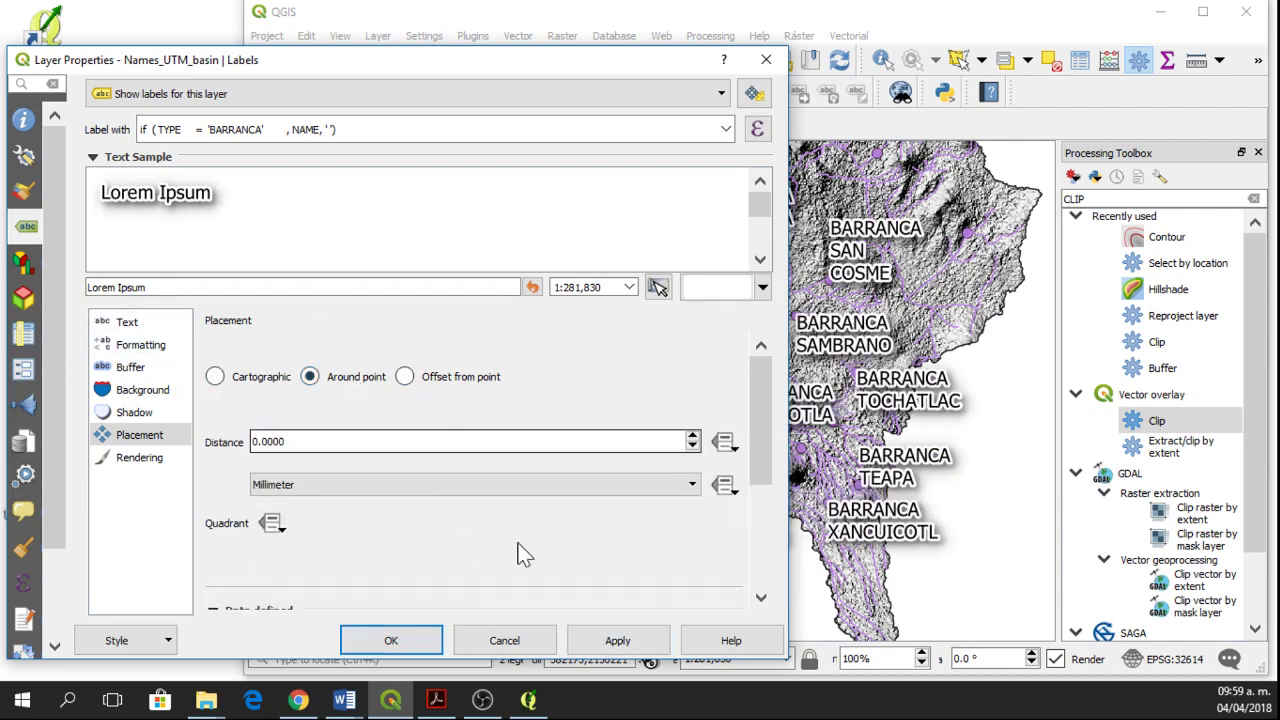
click(647, 652)
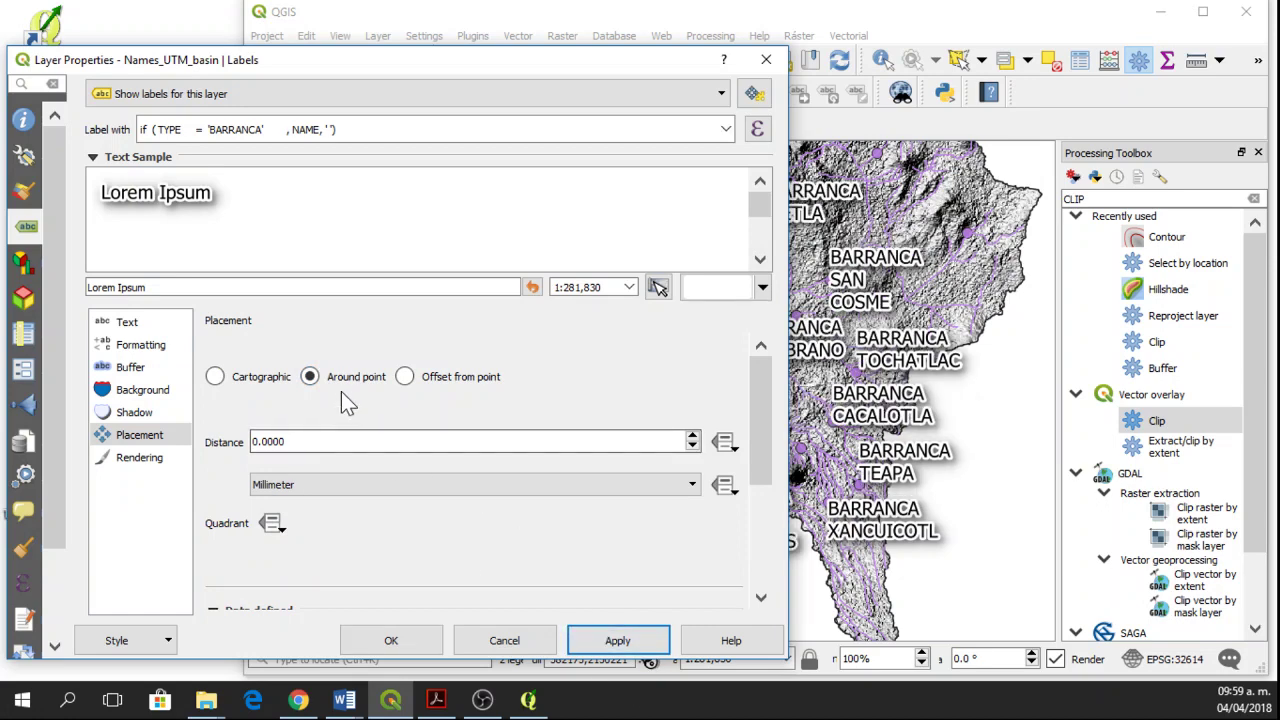
Browse through the label Rendering settings
click(172, 457)
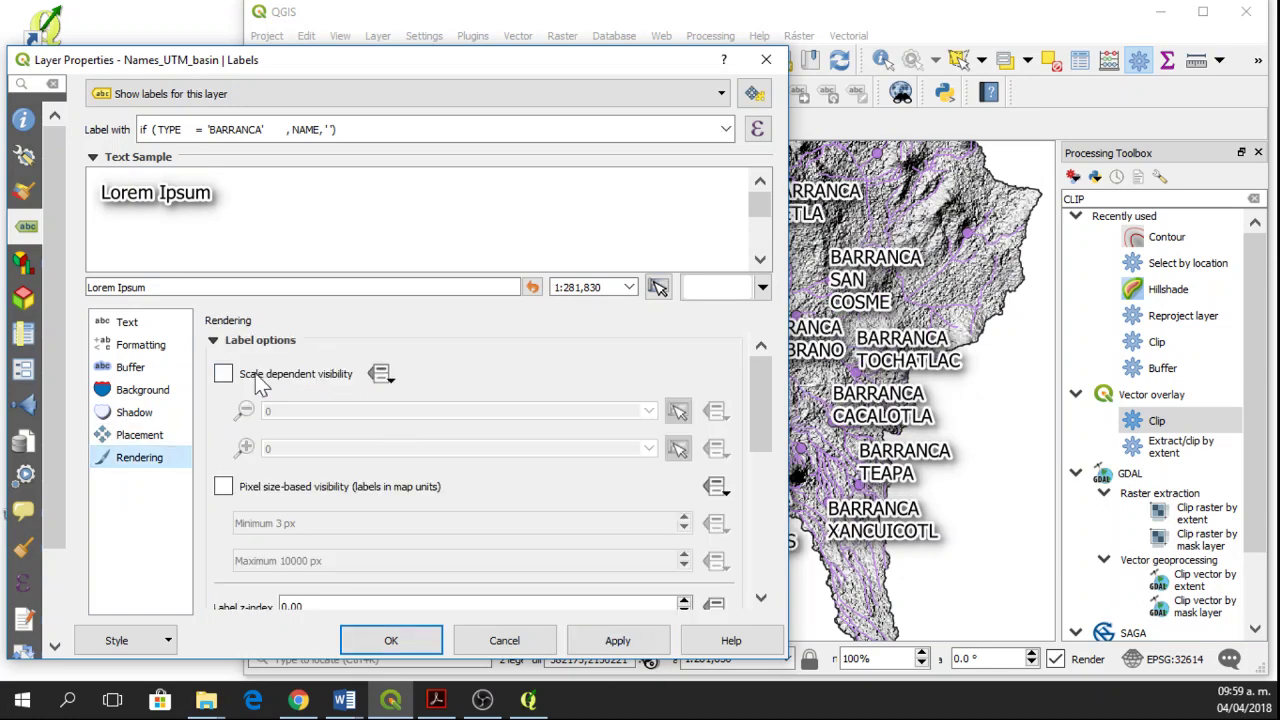
scroll(290, 437, down, 5)
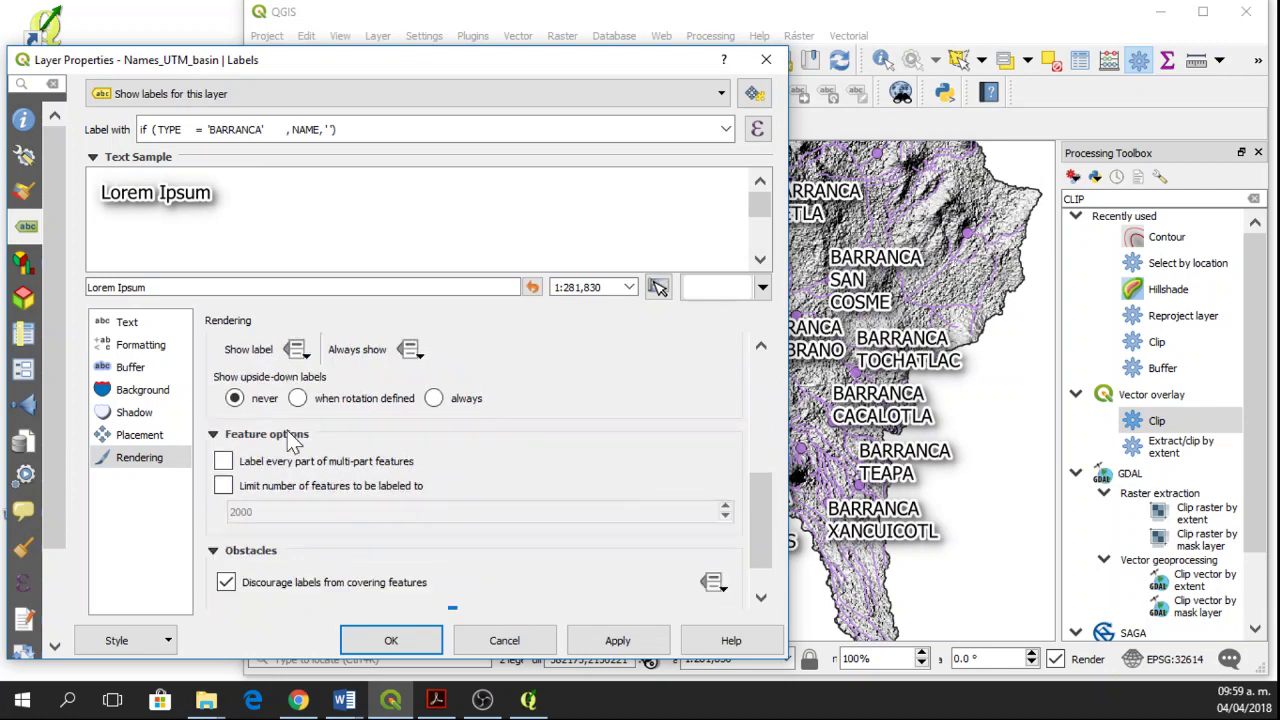
scroll(290, 437, up, 4)
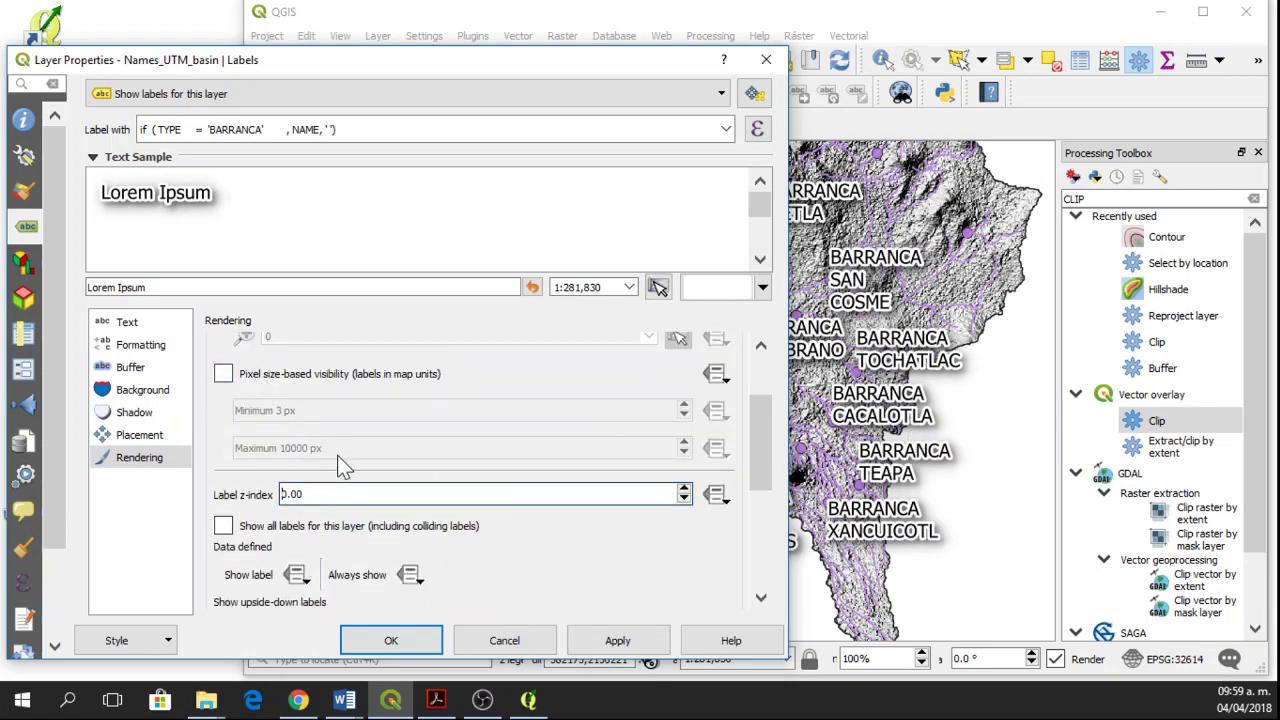
scroll(369, 484, down, 4)
scroll(371, 497, down, 2)
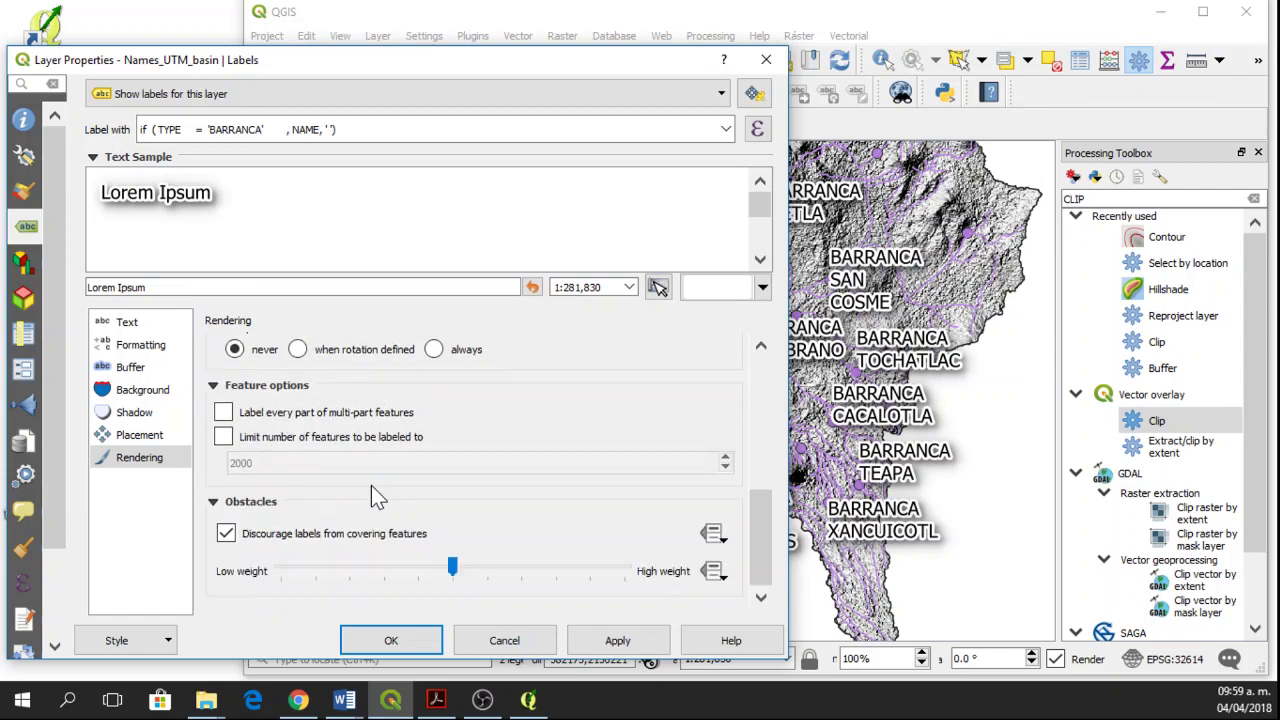
Set the label font to Permanent Marker Regular at size 8 and apply
click(124, 324)
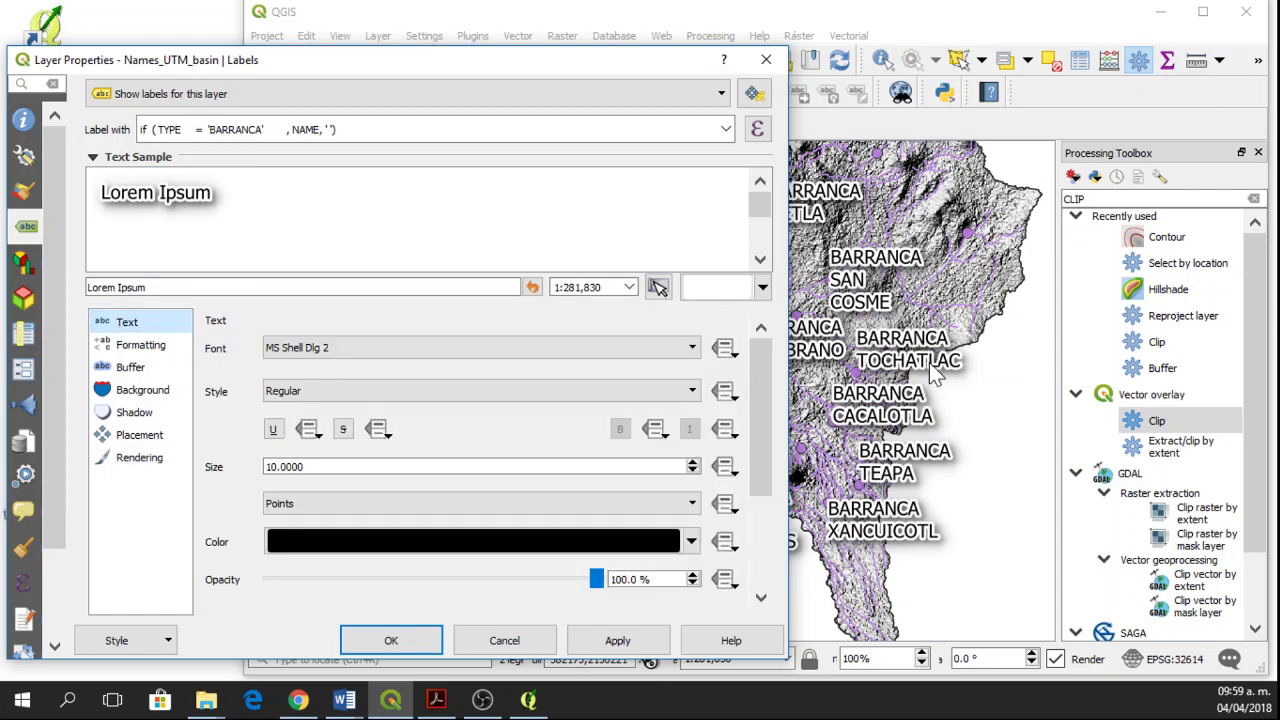
click(523, 350)
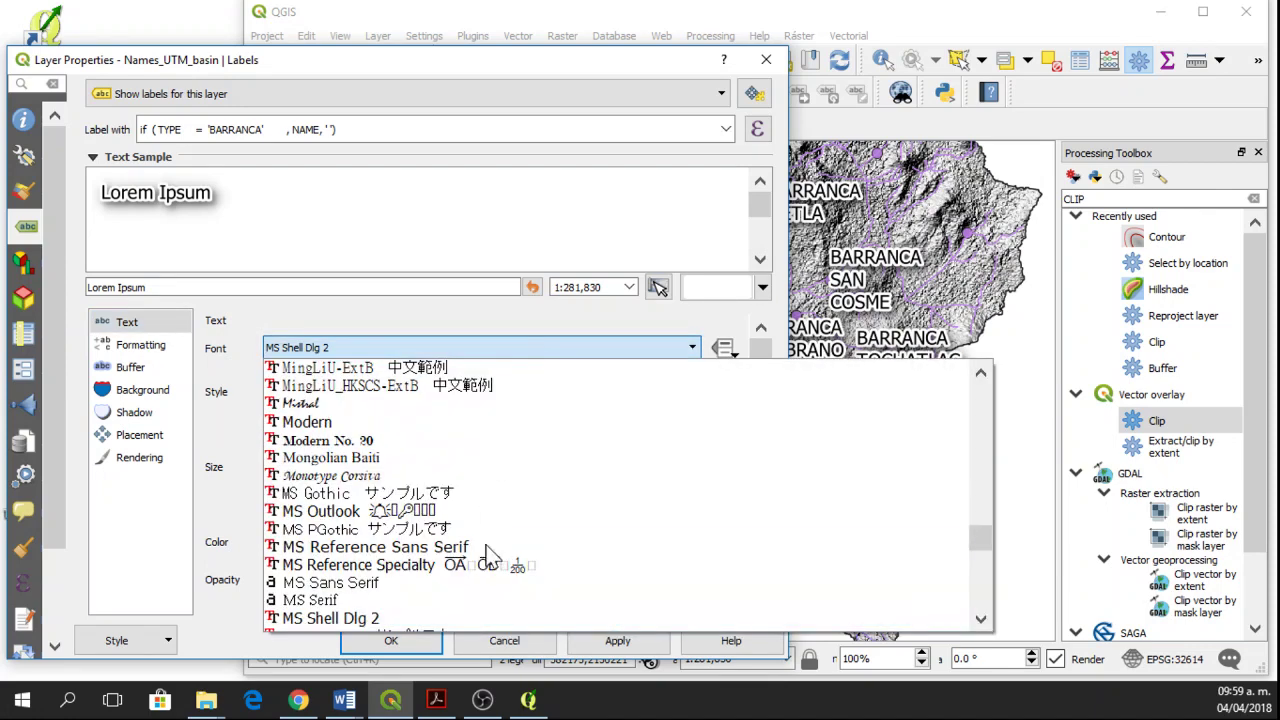
scroll(486, 563, down, 7)
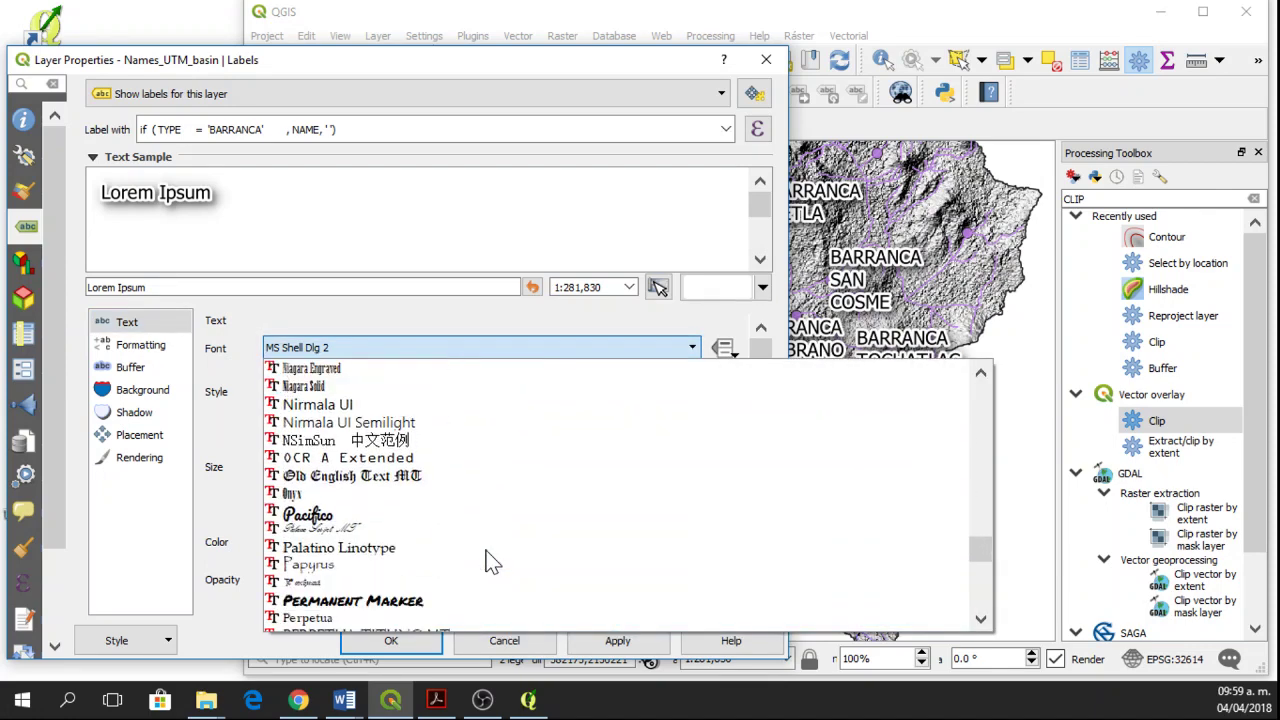
click(445, 548)
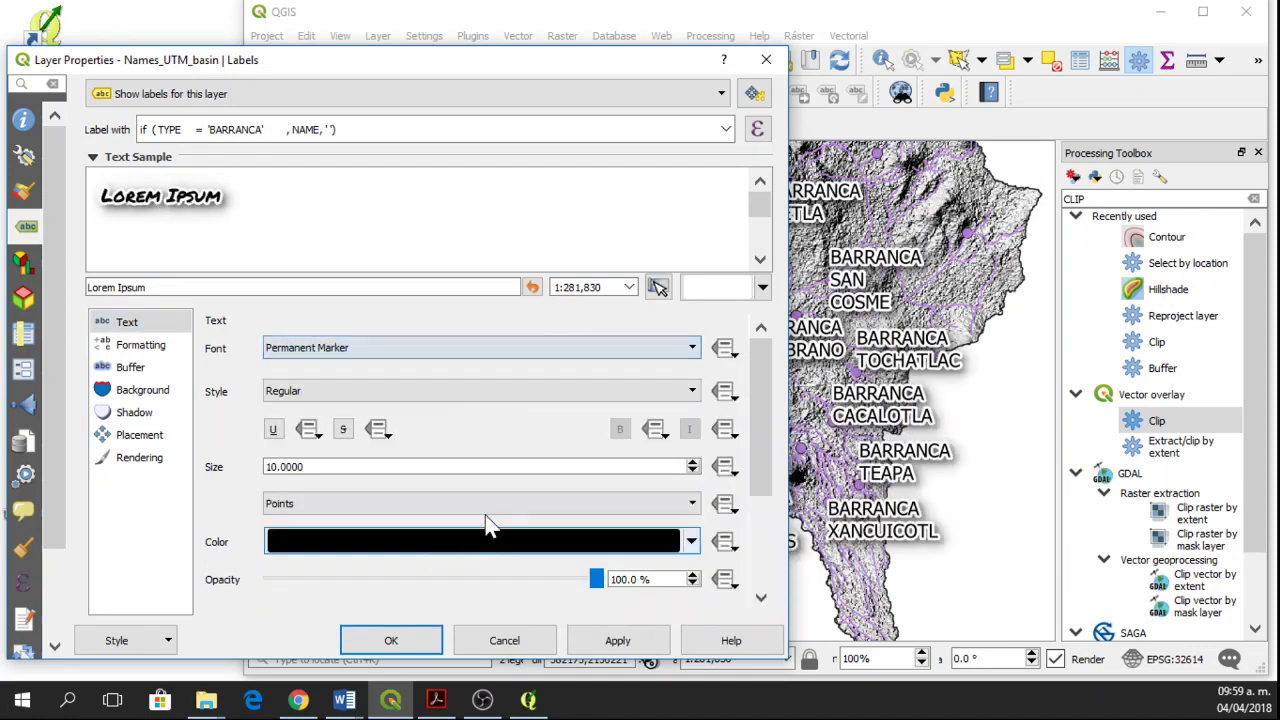
click(368, 400)
click(362, 402)
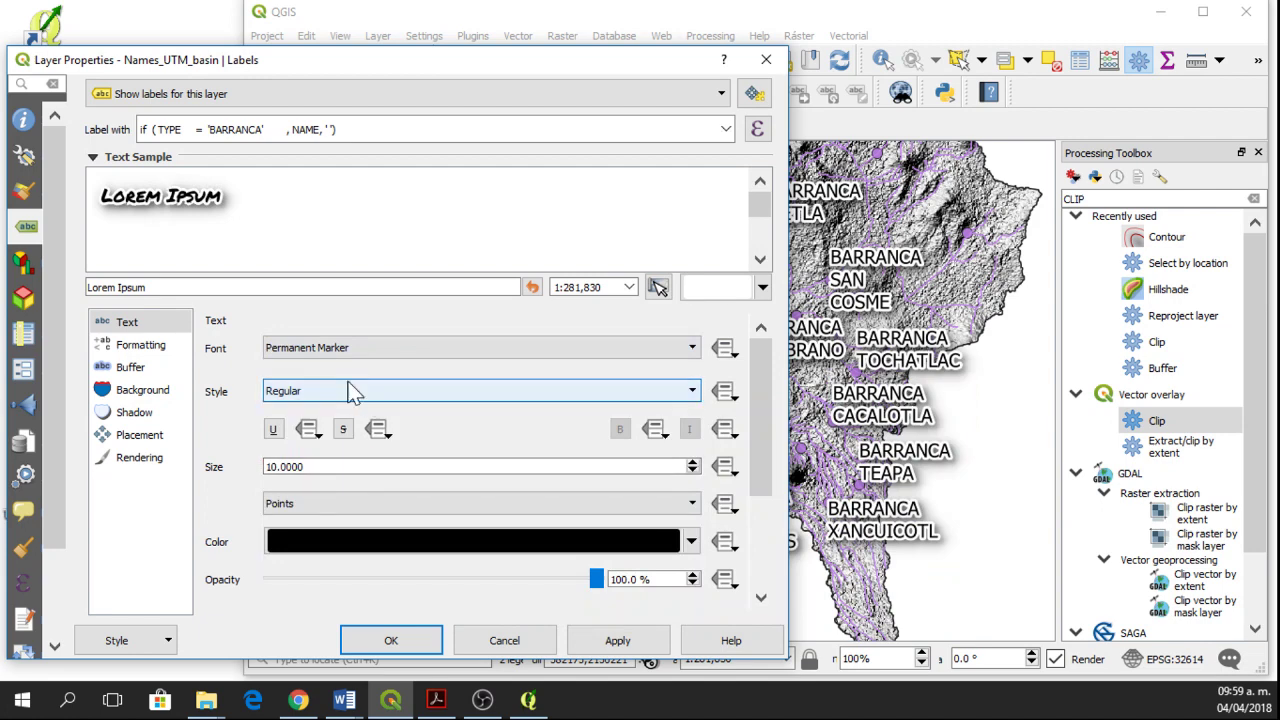
click(655, 640)
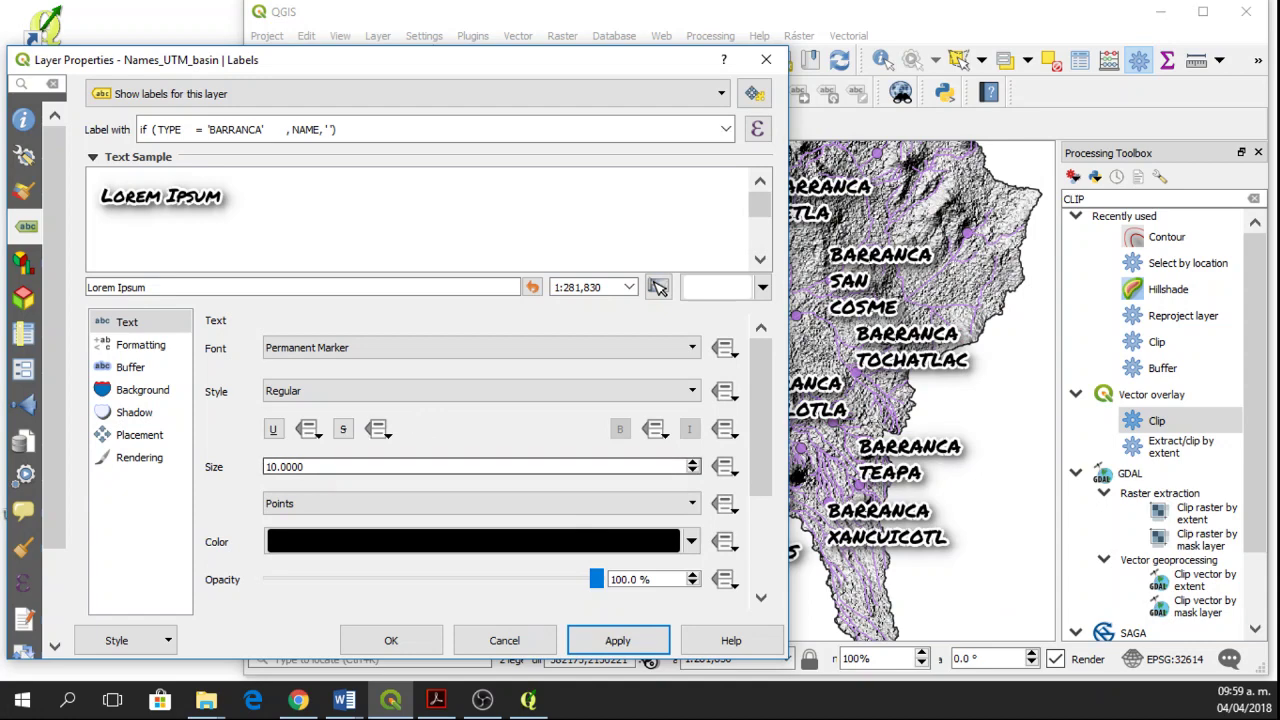
double_click(272, 466)
text(8)
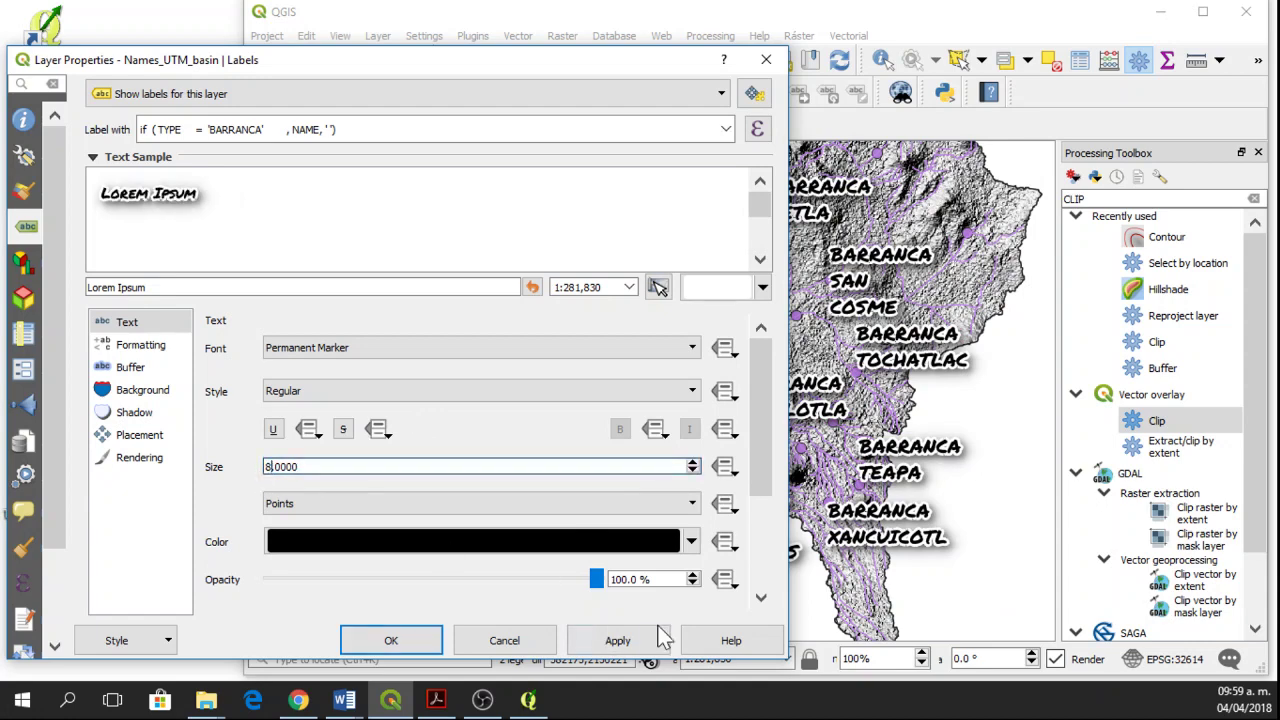
click(617, 641)
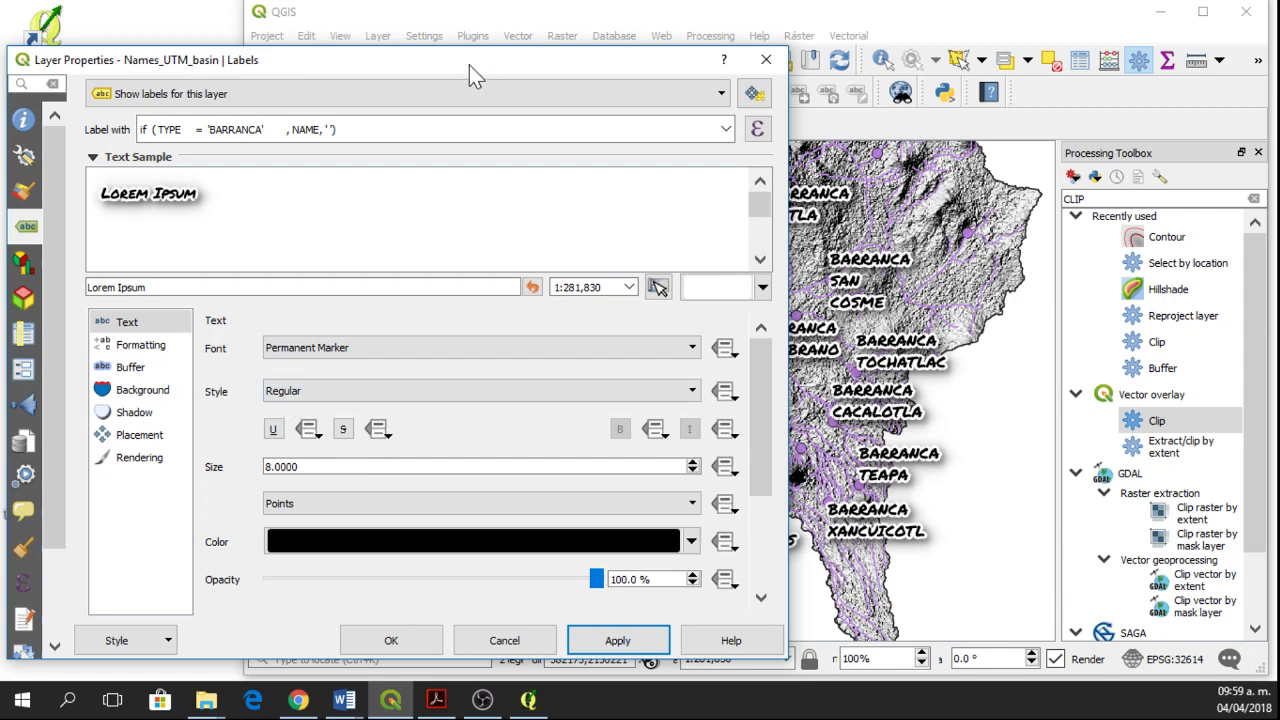
Reposition the Layer Properties – Labels window so it is fully visible beside the map
drag(469, 65, 223, 38)
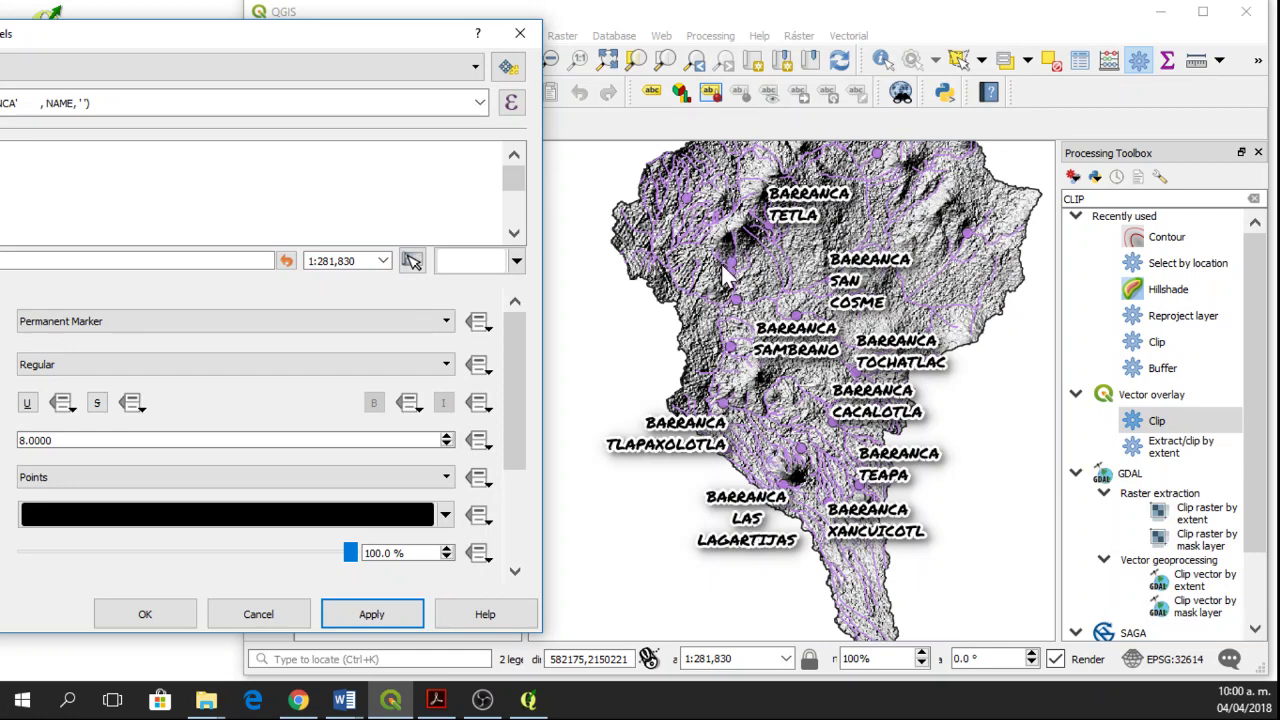
drag(365, 42, 680, 70)
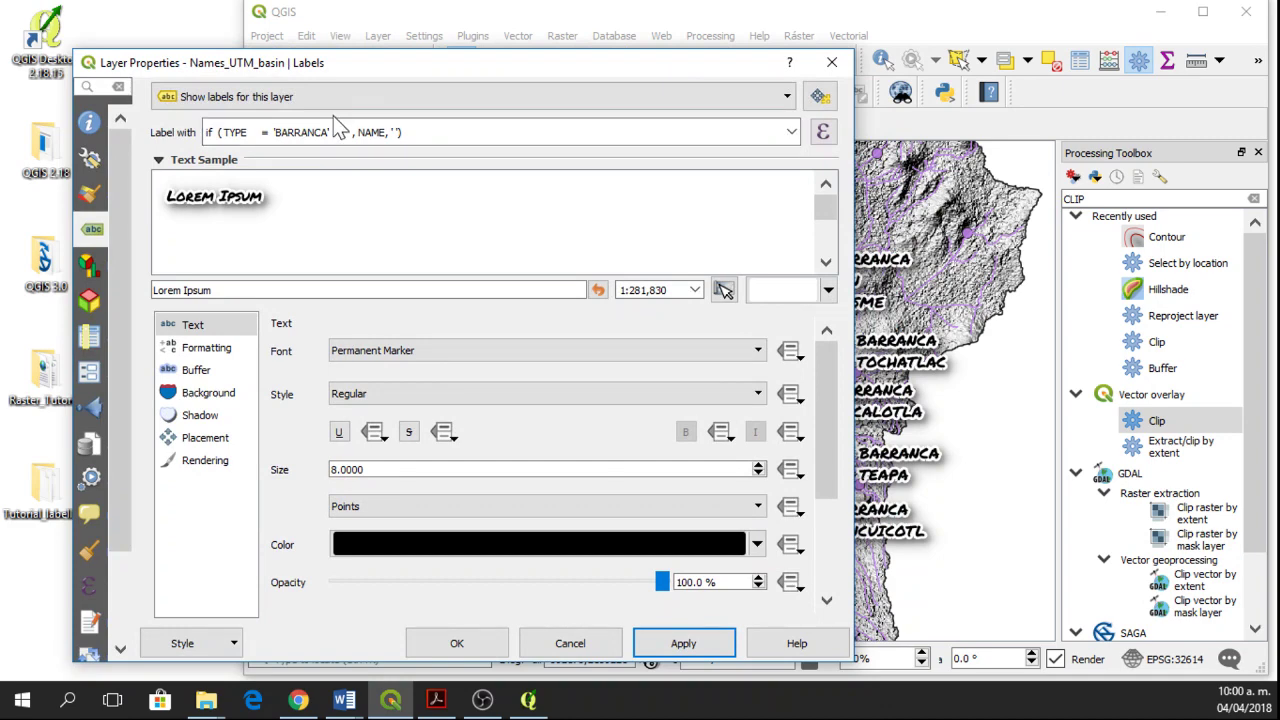
drag(404, 70, 409, 57)
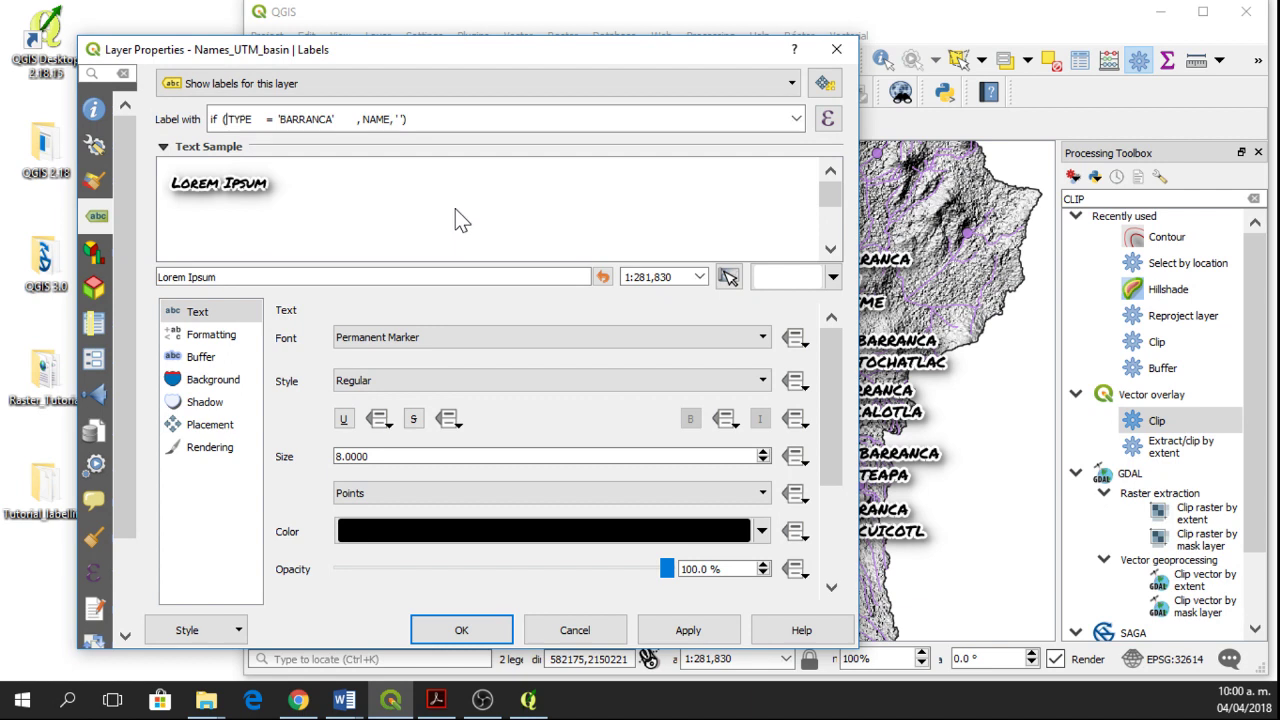
Open a parenthesis before the condition and add OR after TYPE = 'BARRANCA'
text(()
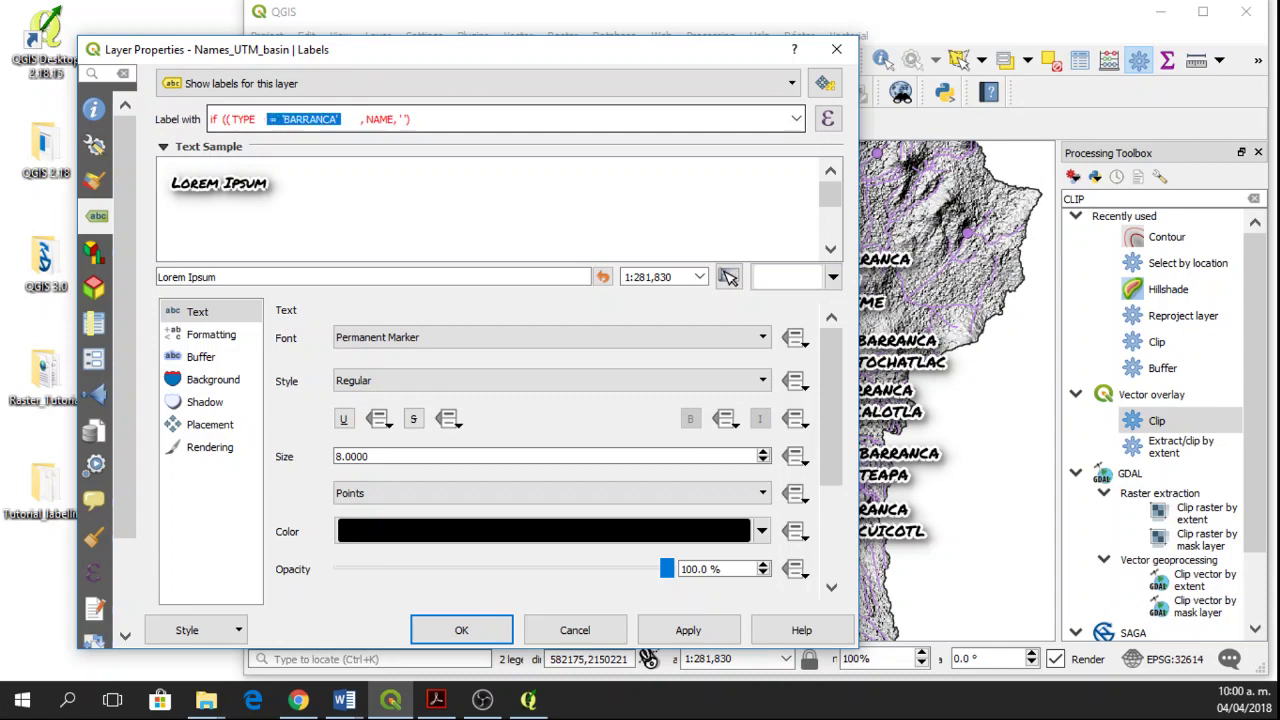
key(ctrl+shift+Left)
key(ctrl+shift+Left)
key(ctrl+shift+Left)
key(ctrl+c)
key(Right)
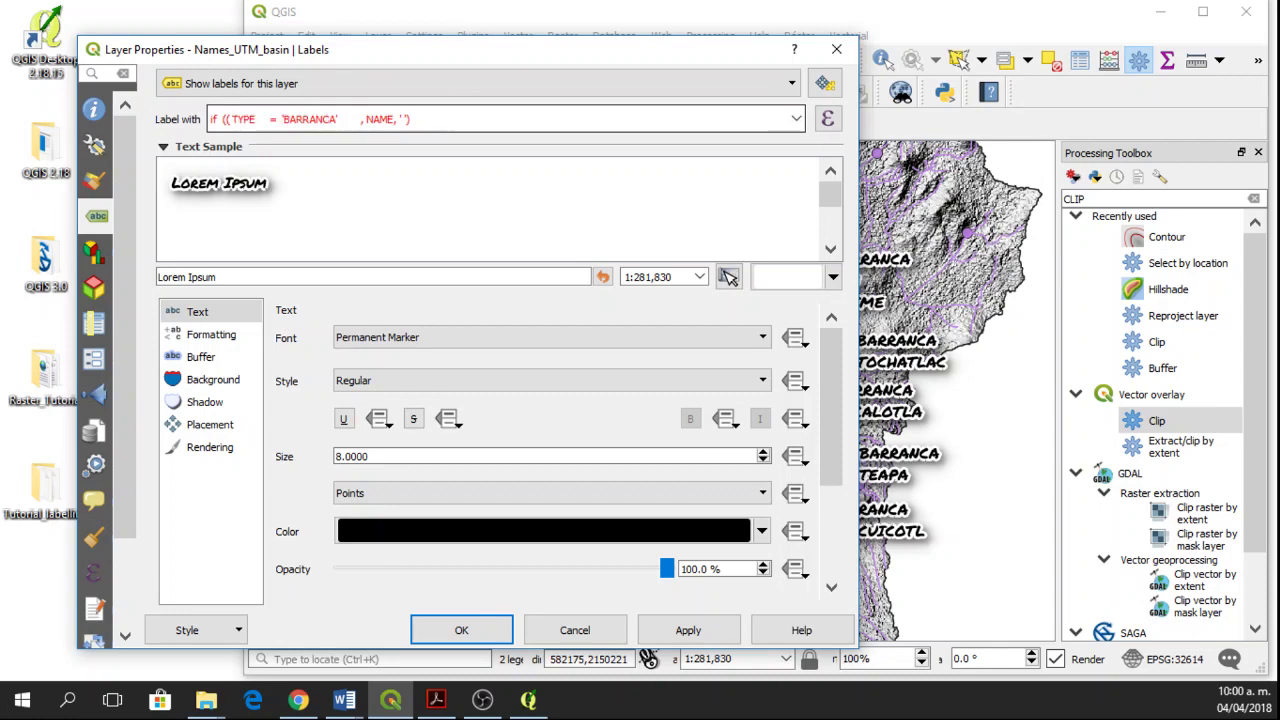
text(o)
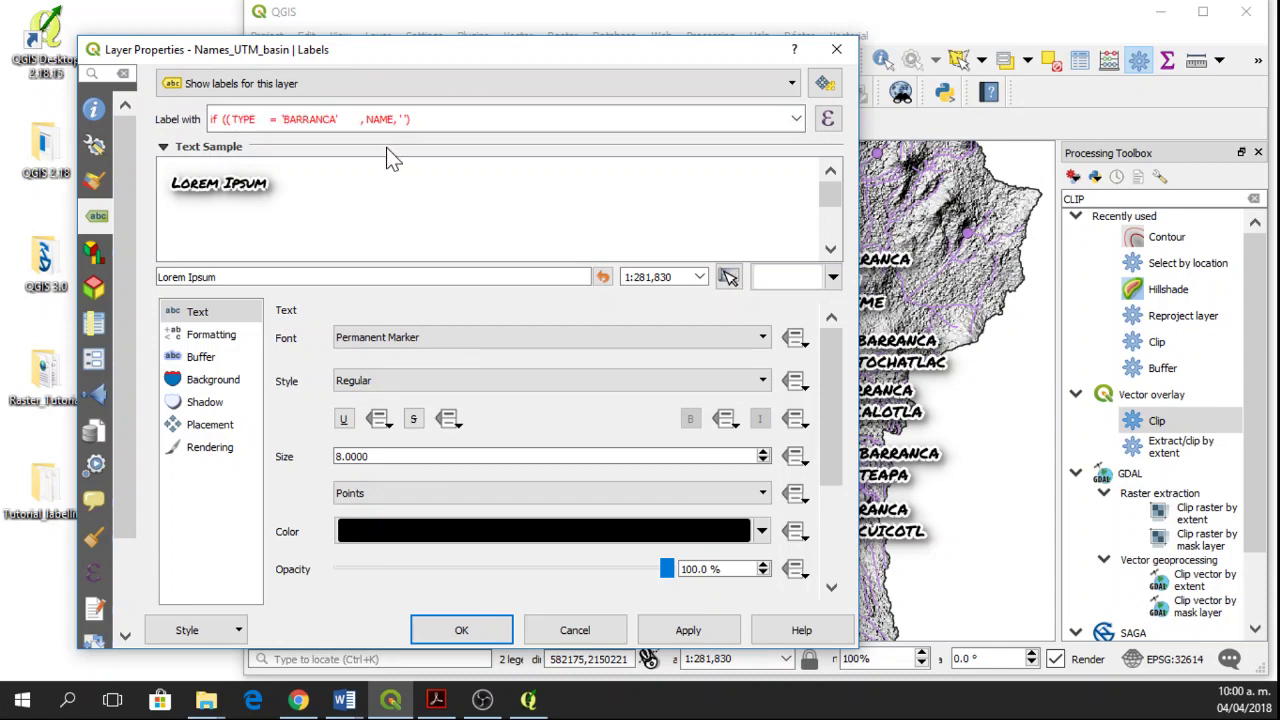
text(r)
key(BackSpace)
key(BackSpace)
text(OR)
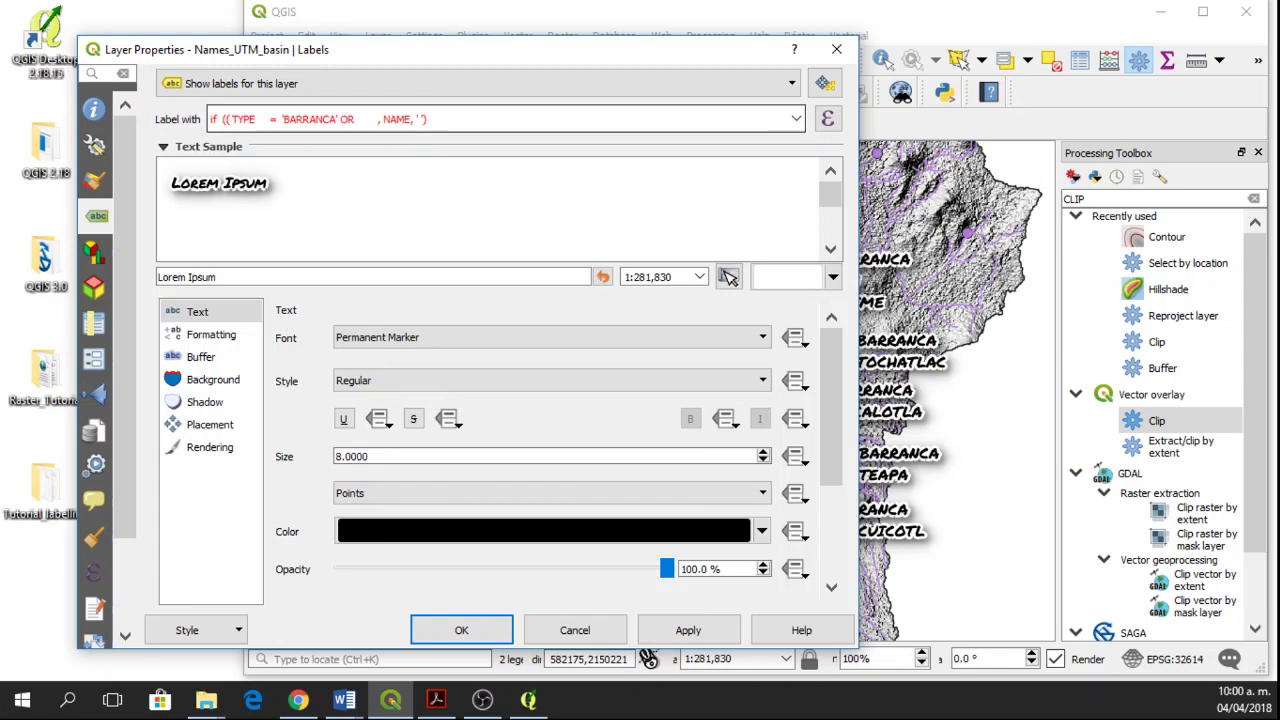
Paste a copy of TYPE = 'BARRANCA' after OR and change its value to 'ARROYO'
key(ctrl+shift+Left)
key(ctrl+shift+Left)
key(ctrl+shift+Left)
key(ctrl+shift+Left)
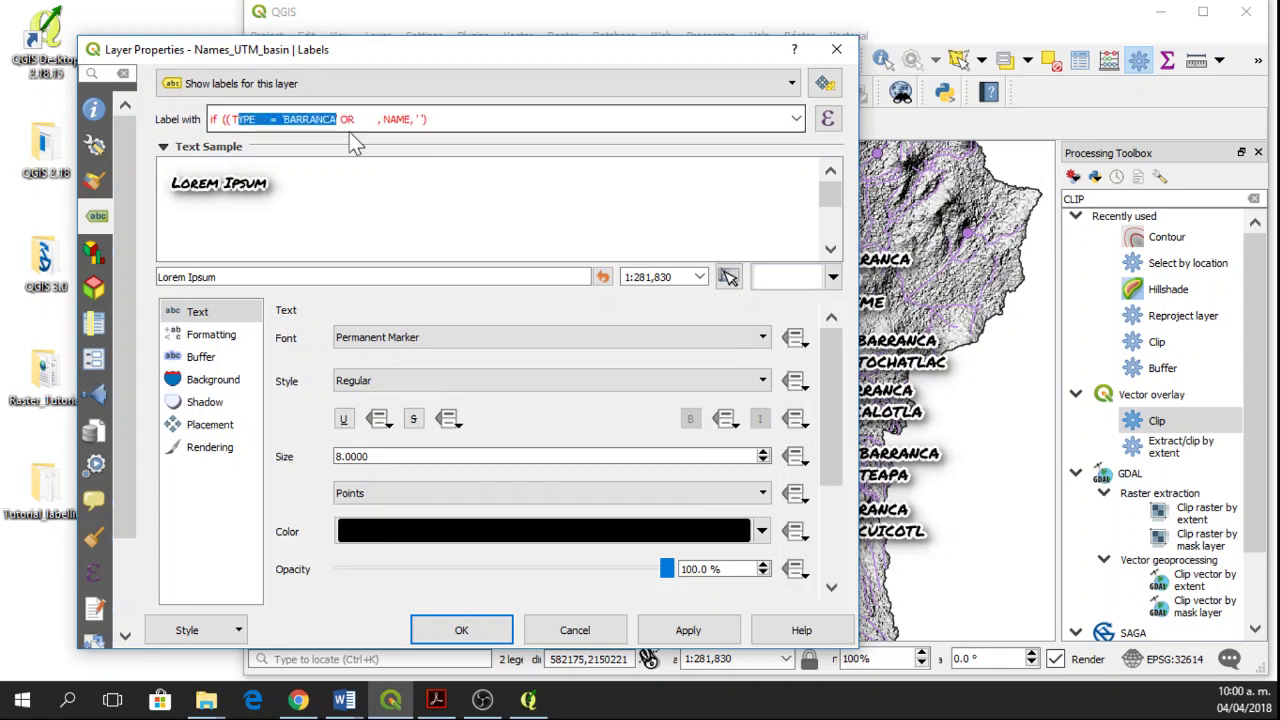
key(Right)
key(shift+Left)
key(shift+Left)
key(shift+Left)
key(shift+Left)
key(shift+Left)
key(shift+Left)
key(shift+Left)
key(shift+Left)
key(shift+Left)
key(shift+Left)
key(shift+Left)
key(shift+Left)
key(shift+Left)
key(shift+Left)
key(shift+Left)
key(shift+Left)
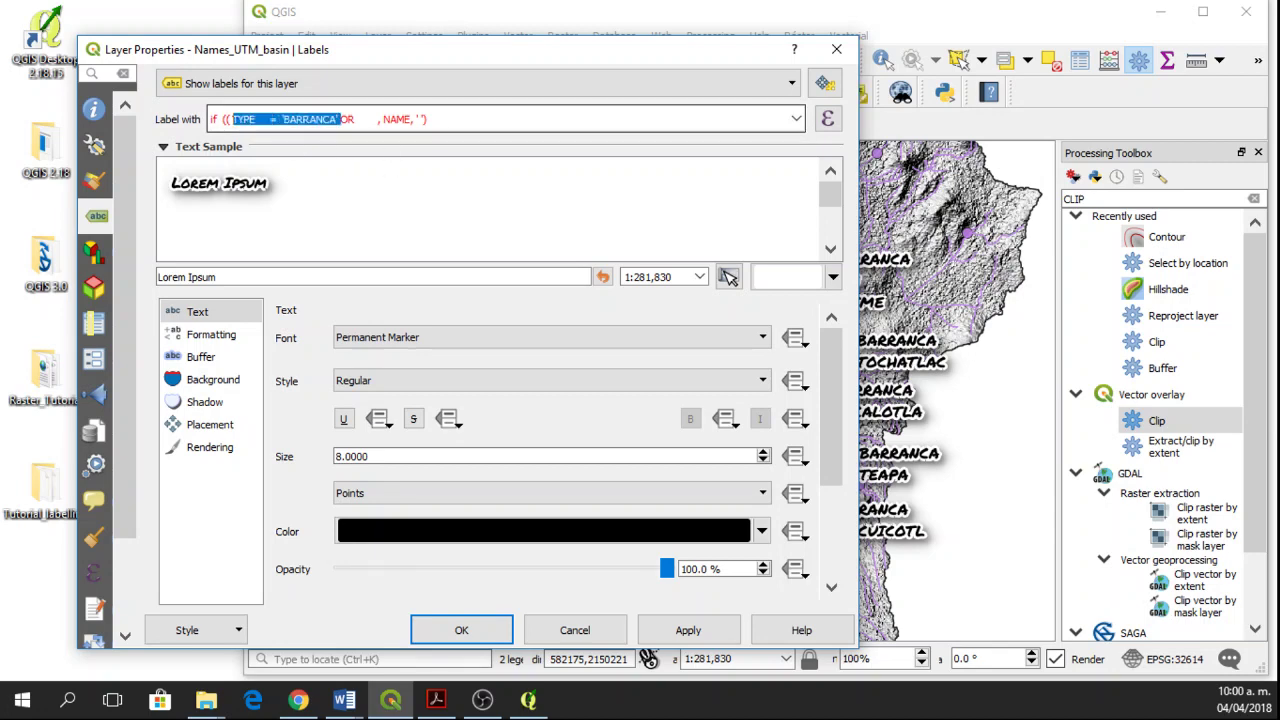
click(432, 158)
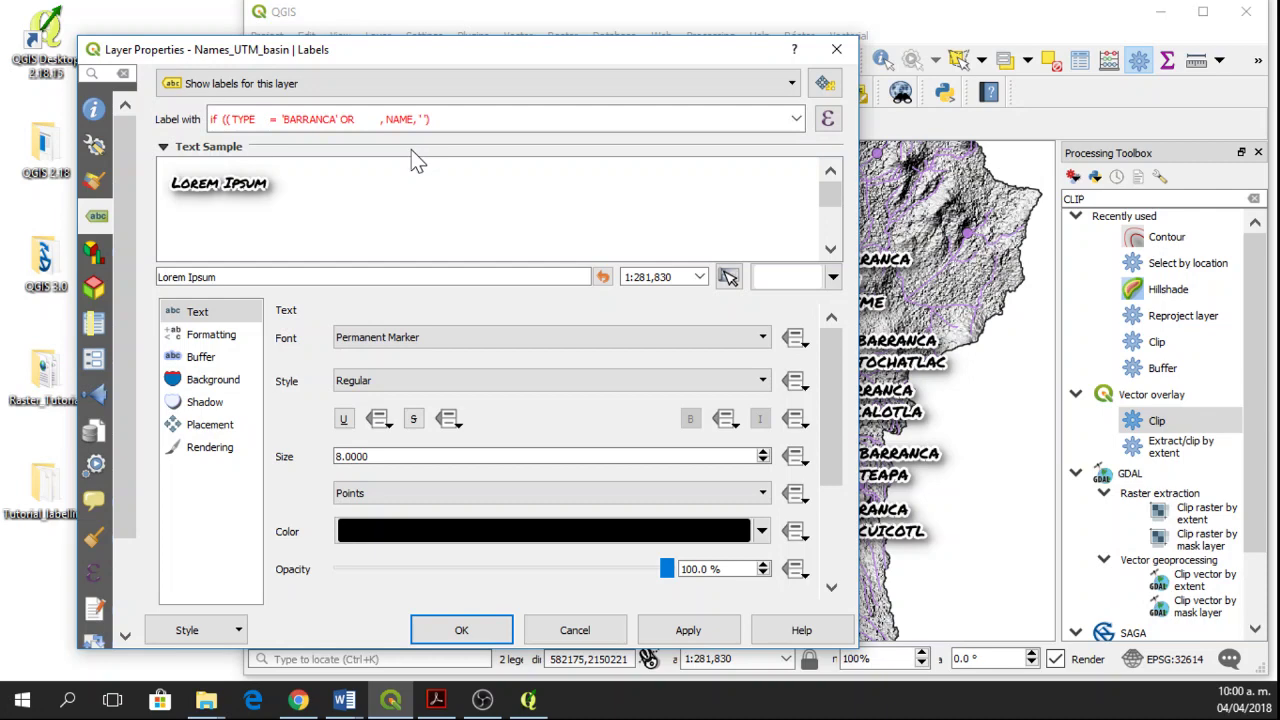
click(358, 119)
key(ctrl+v)
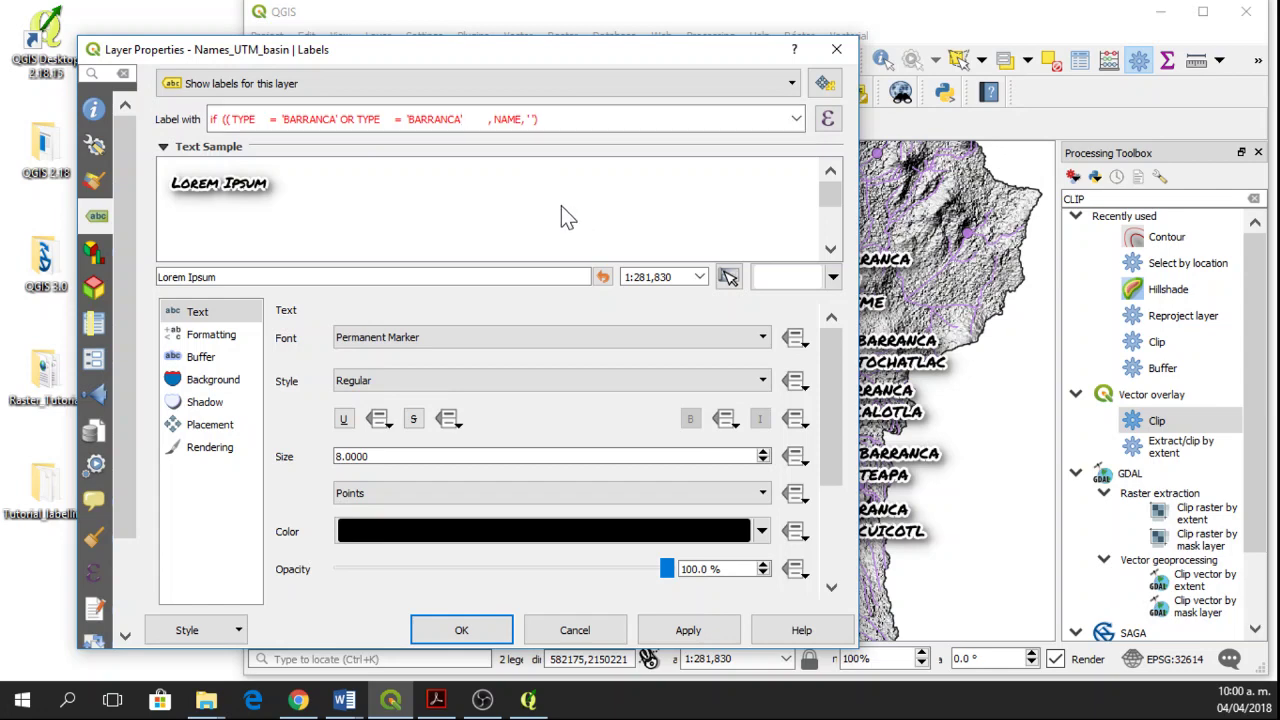
key(BackSpace)
key(BackSpace)
key(BackSpace)
key(BackSpace)
key(BackSpace)
key(BackSpace)
key(BackSpace)
key(BackSpace)
text(ARROYO)
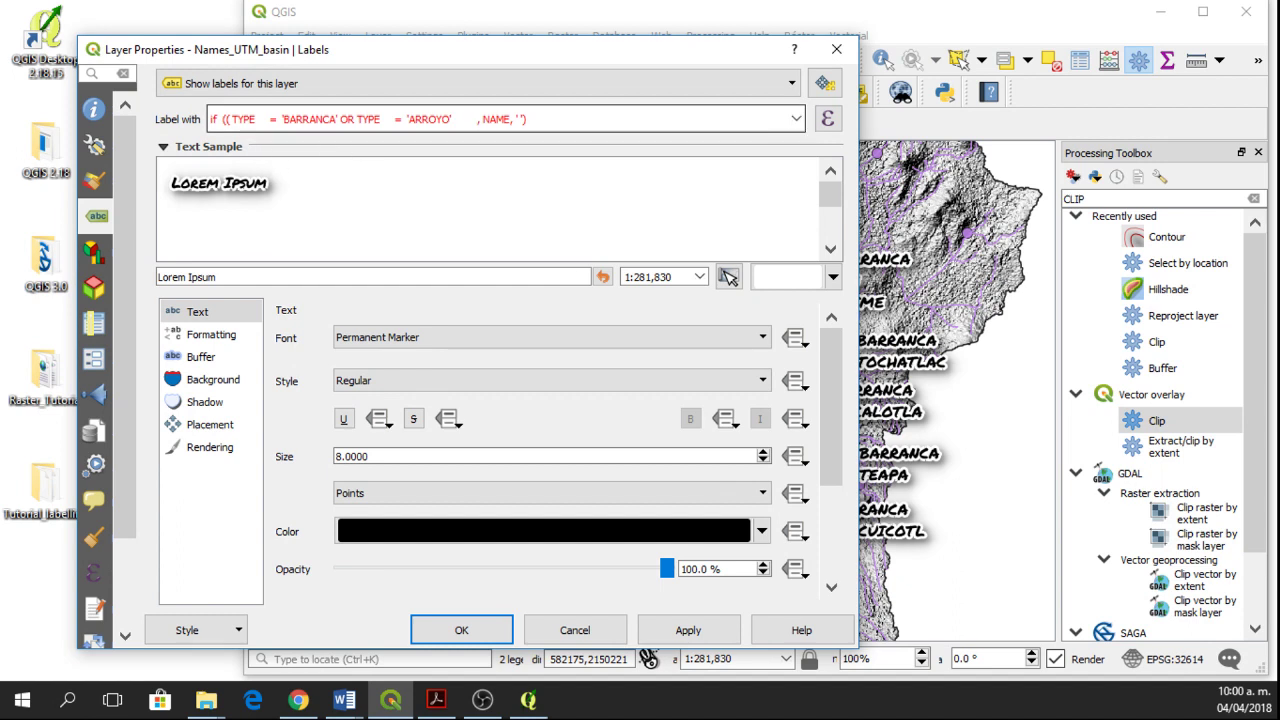
Close the parenthesis, apply the OR rule so ARROYO names appear, and accept with OK
text())
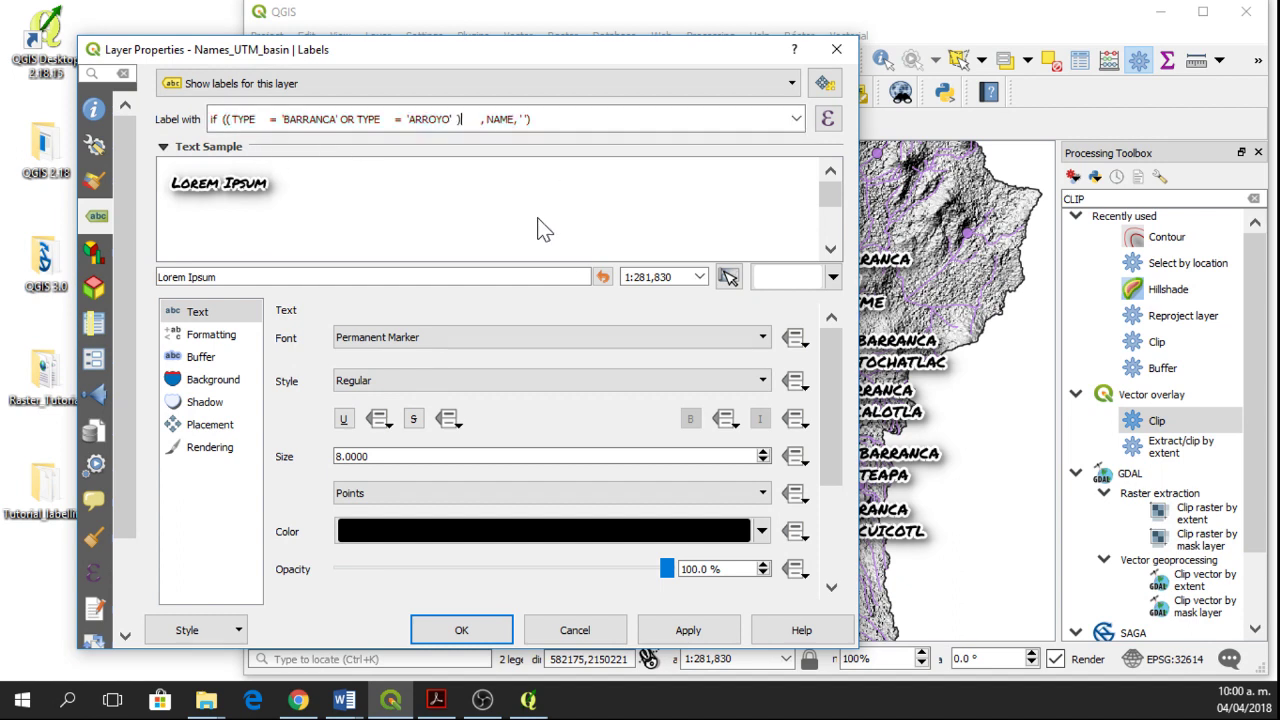
drag(565, 52, 285, 43)
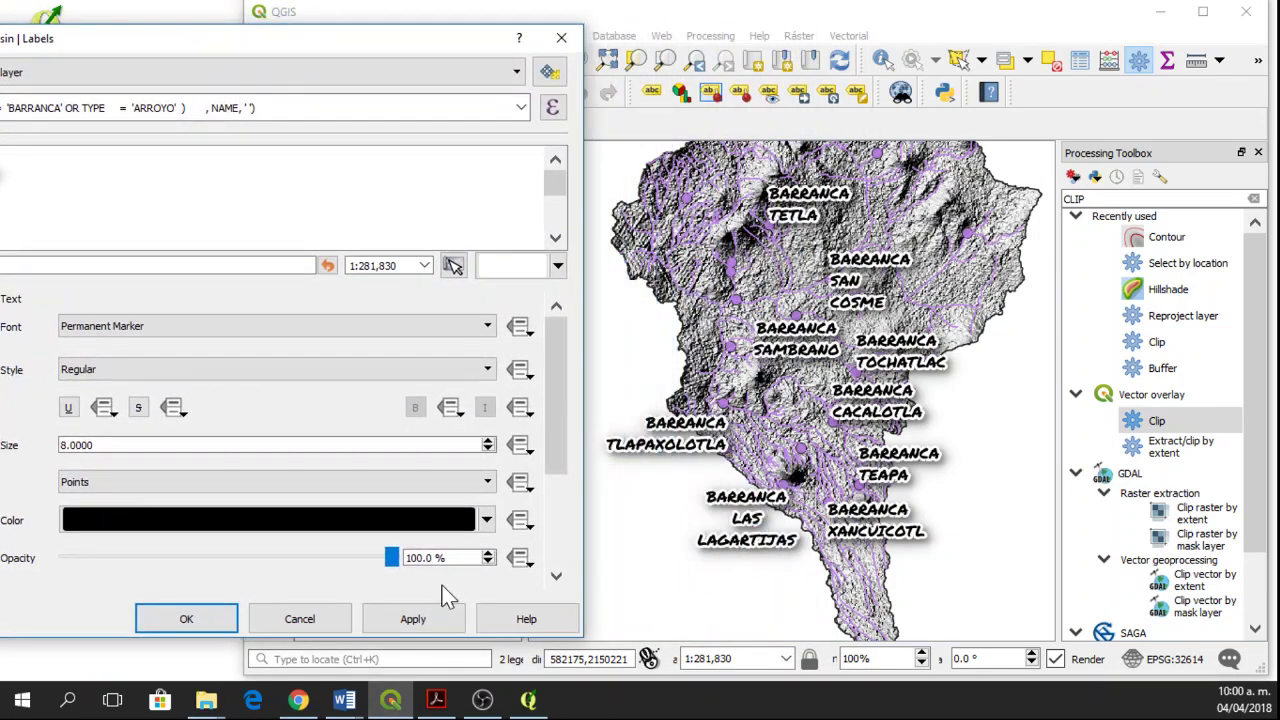
click(418, 618)
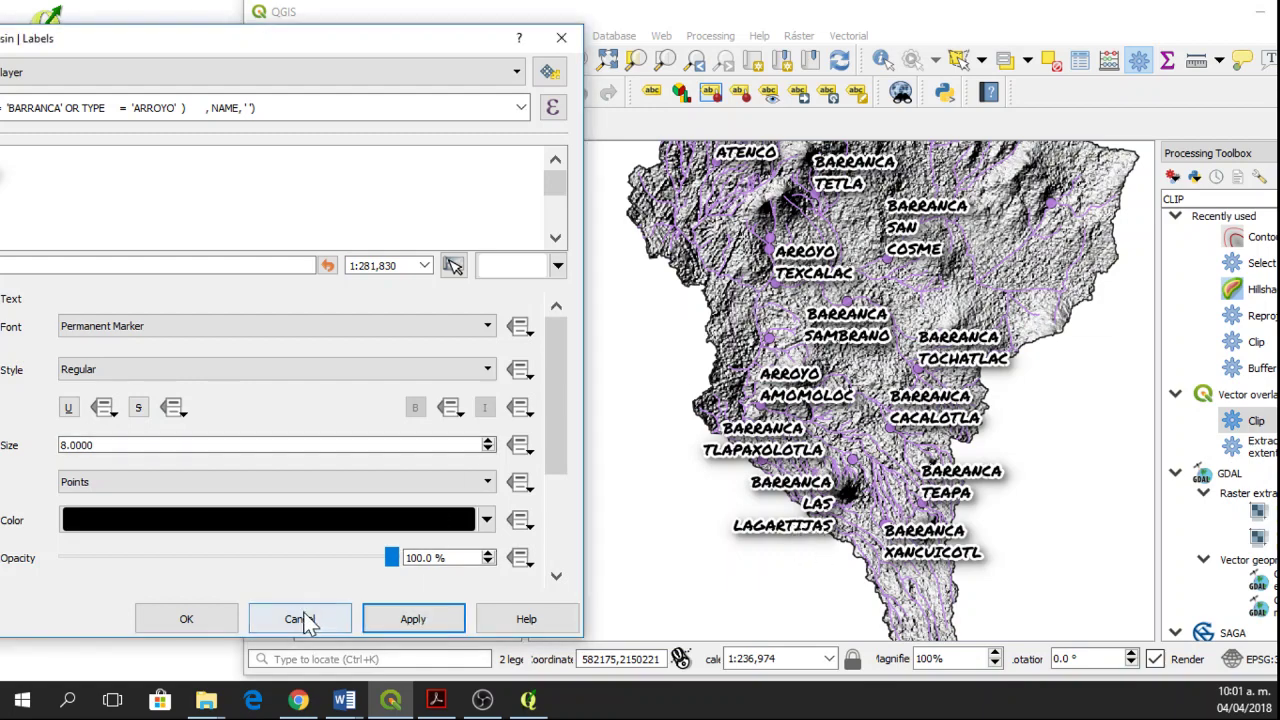
click(205, 621)
scroll(862, 372, down, 2)
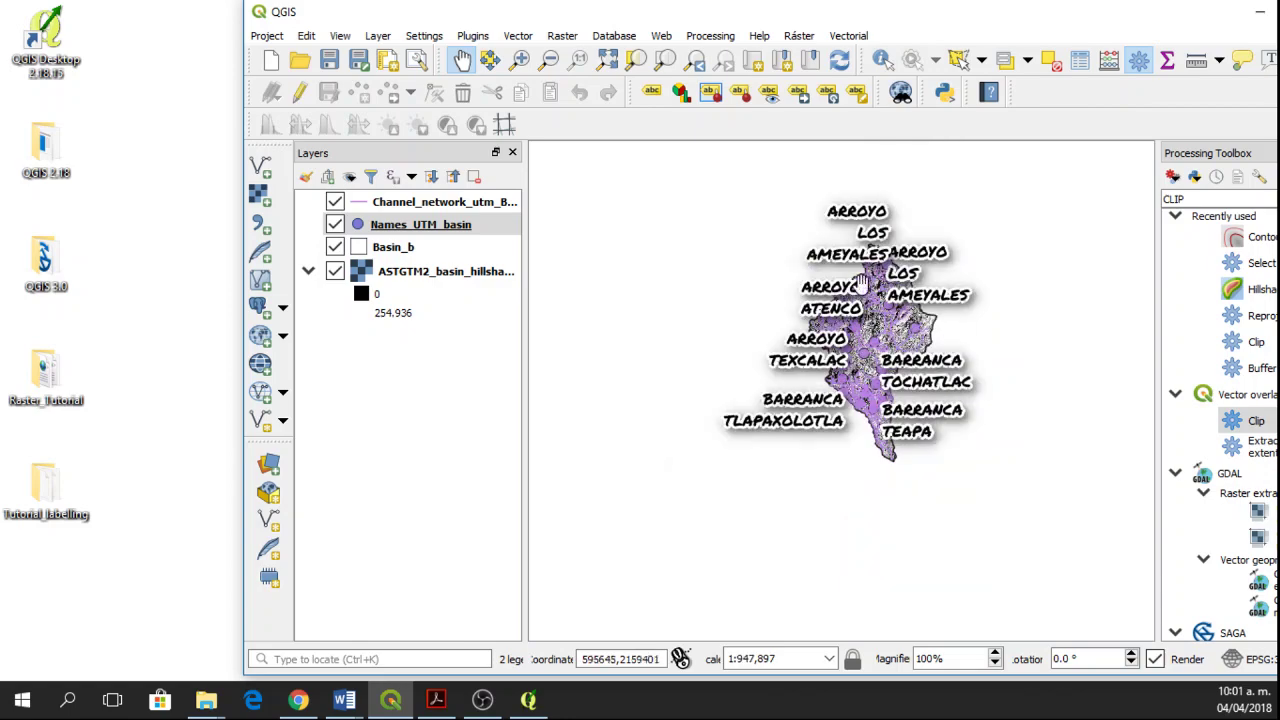
In the Names_UTM_basin layer's label properties, change the text size from 8 to 6 and apply
scroll(873, 338, up, 1)
scroll(873, 338, up, 1)
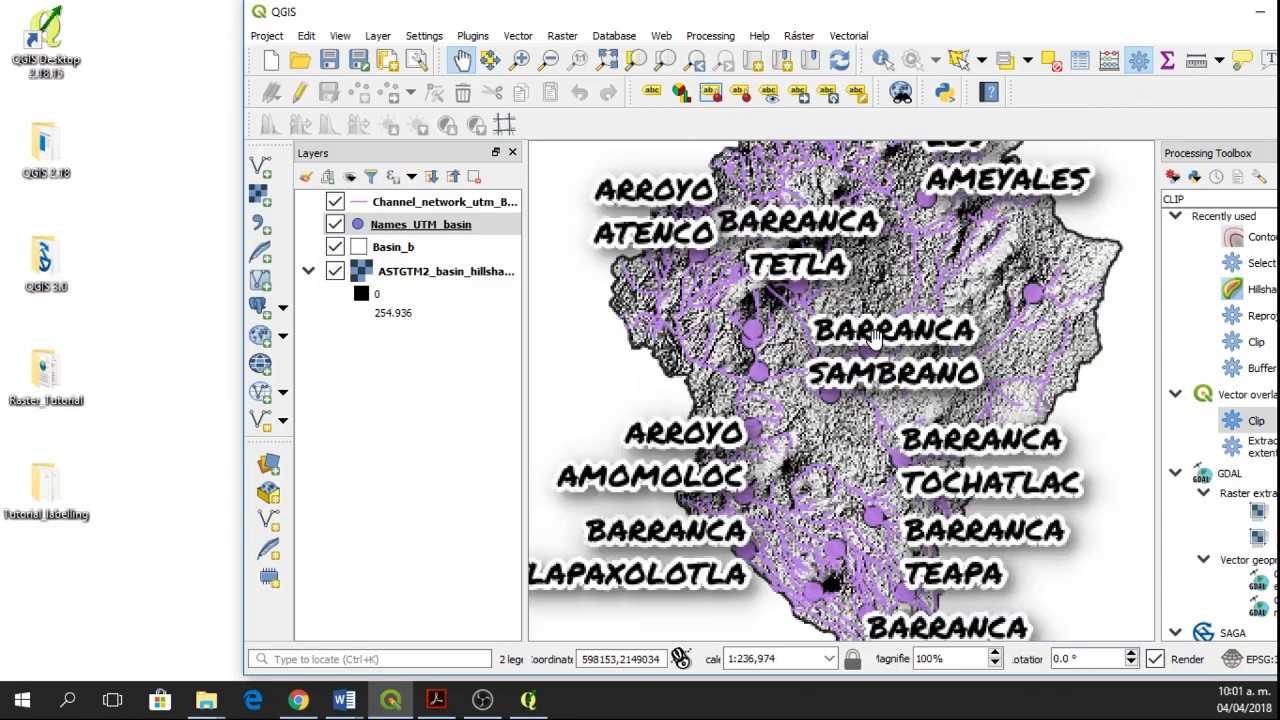
scroll(882, 370, down, 1)
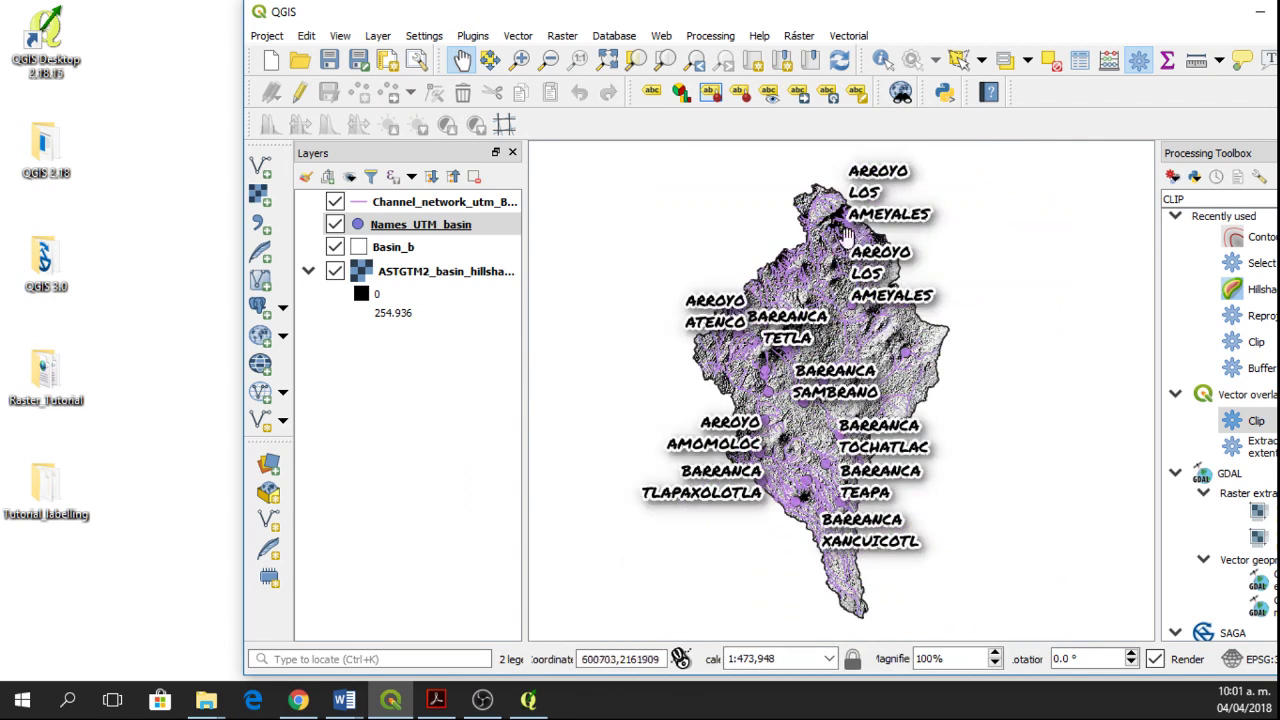
right_click(441, 229)
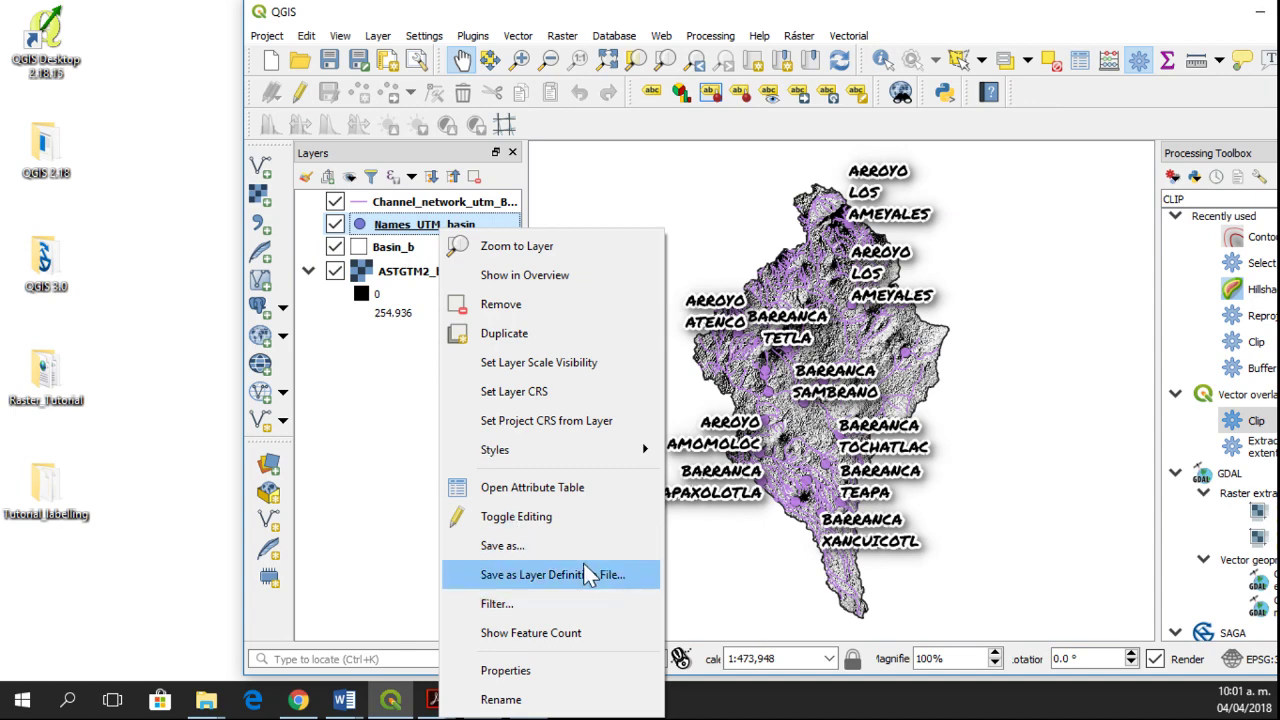
click(527, 672)
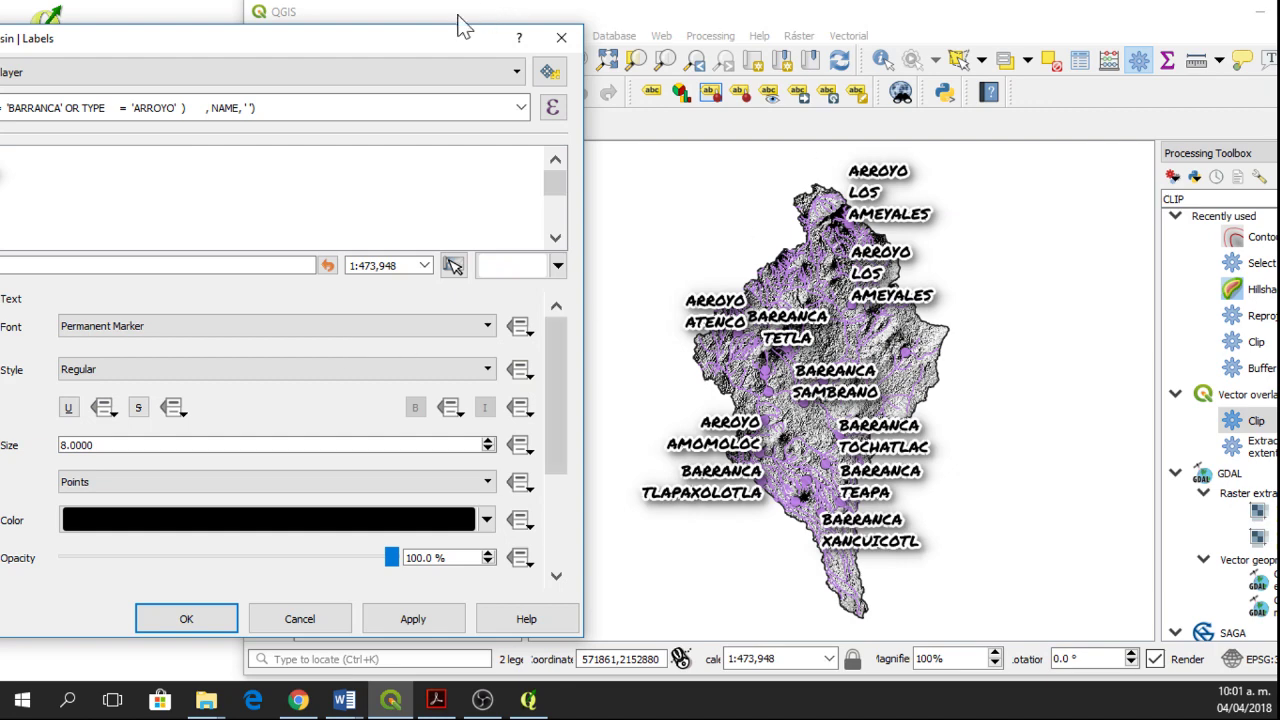
drag(437, 42, 694, 17)
click(318, 420)
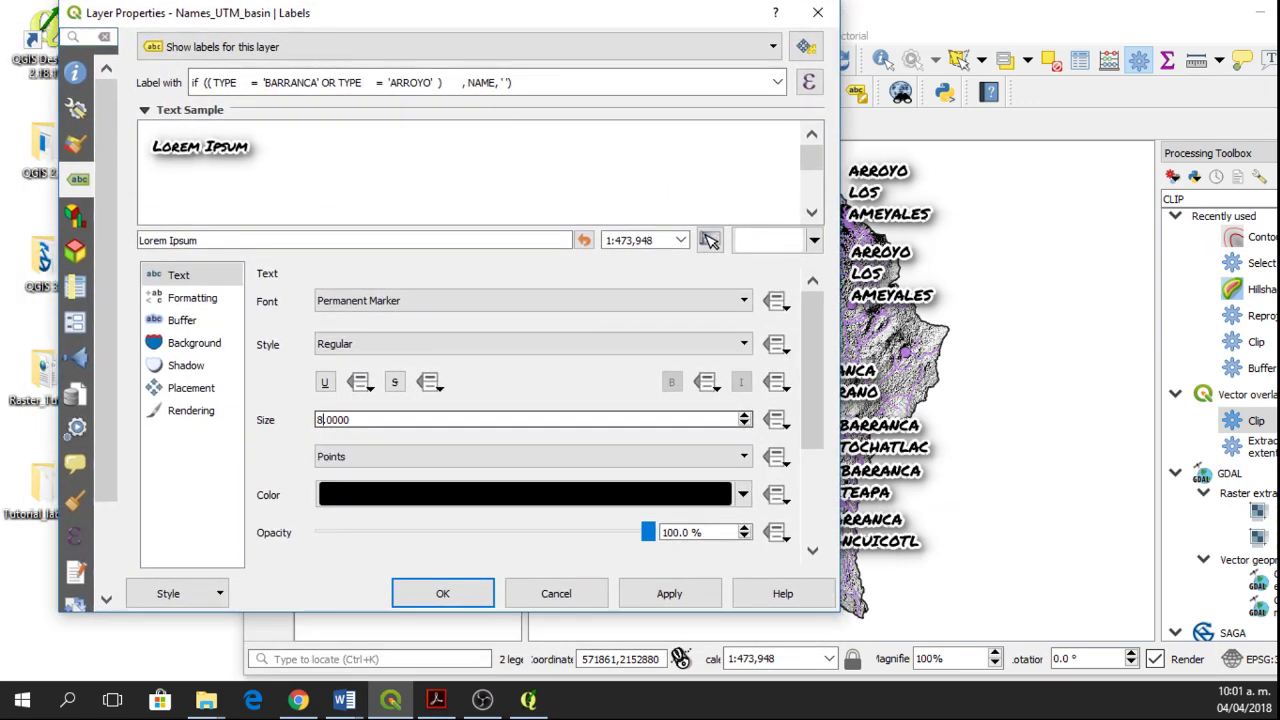
text(6)
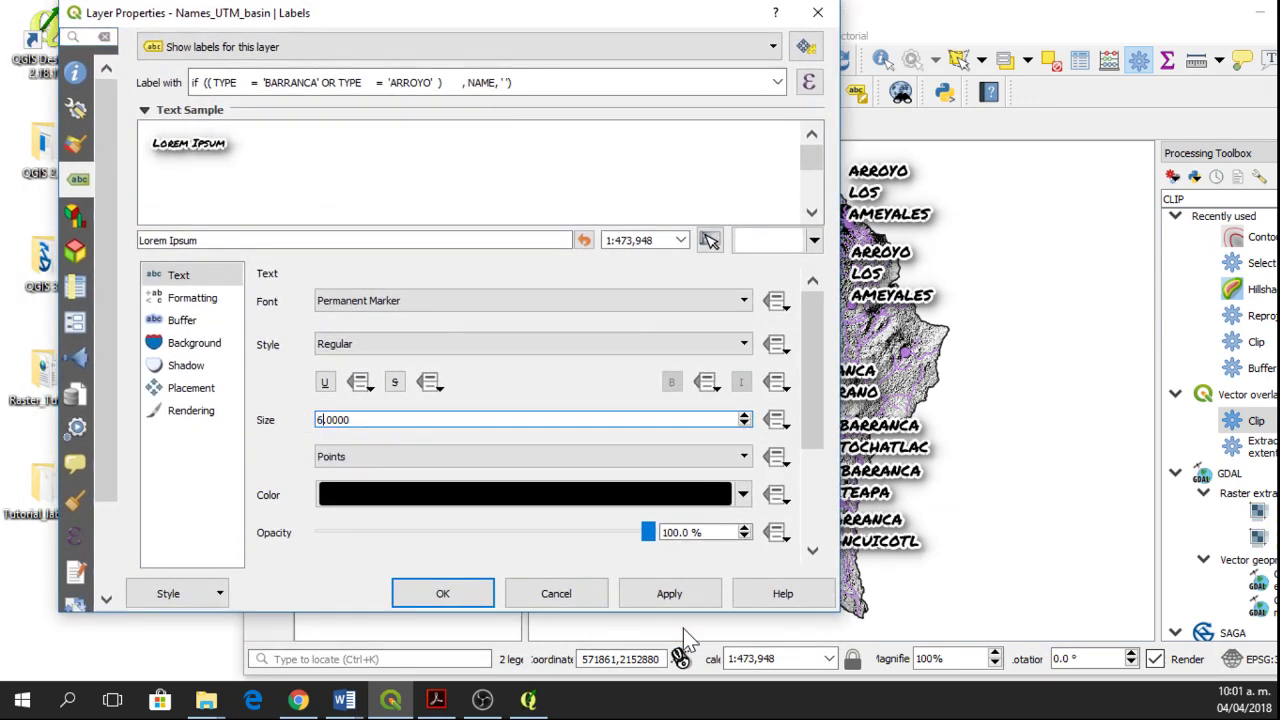
click(665, 594)
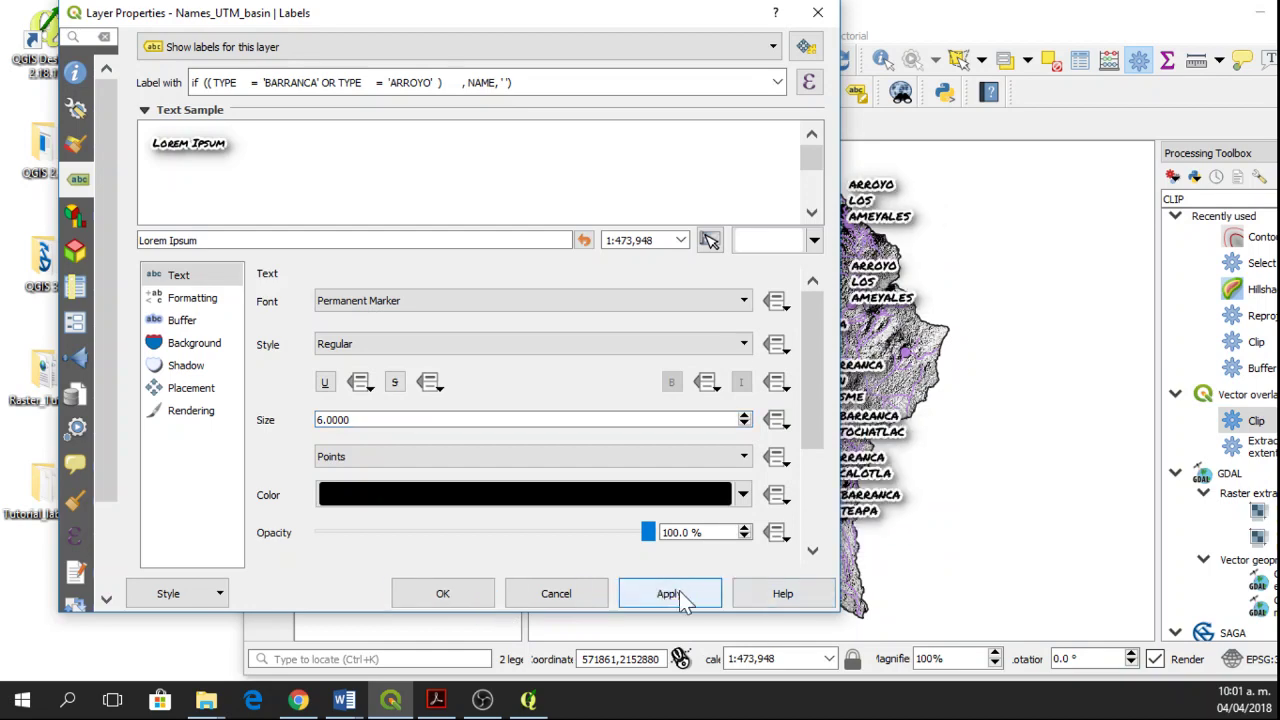
click(818, 14)
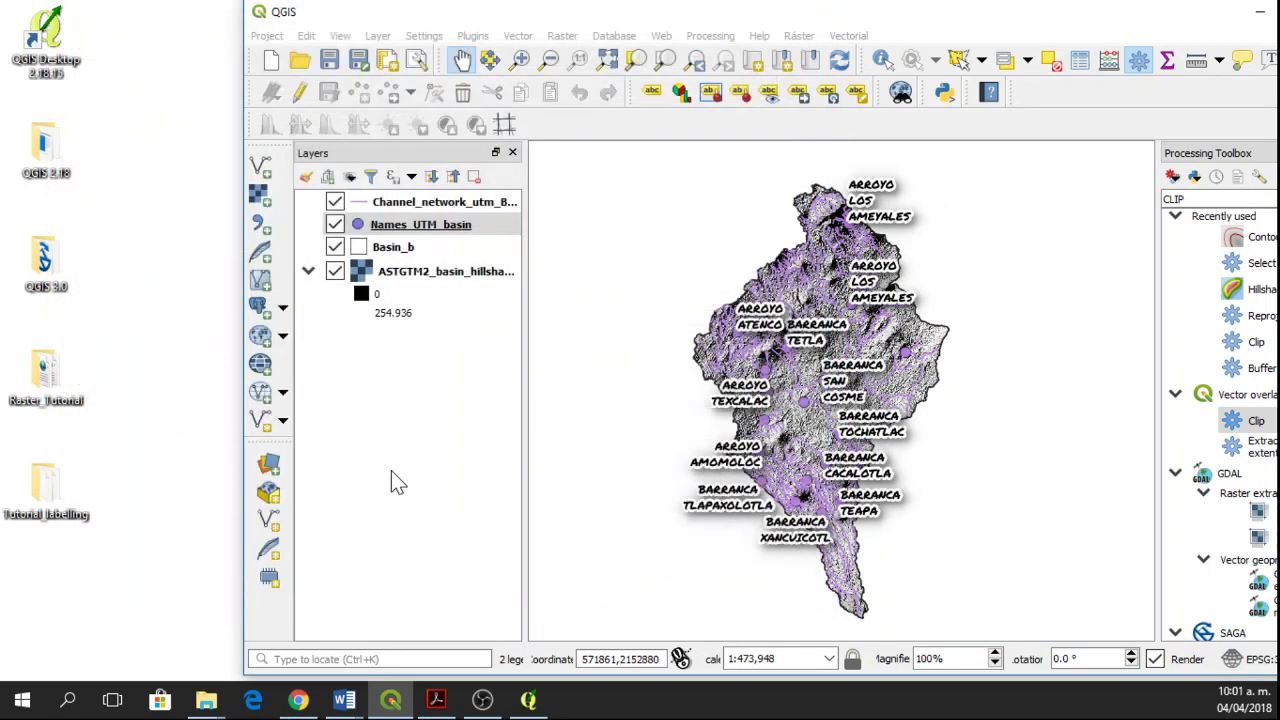